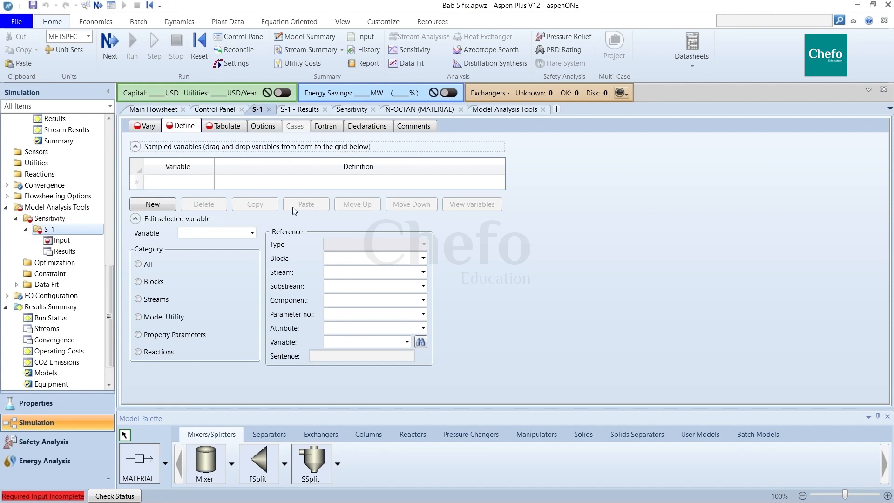
pyautogui.click(178, 186)
pyautogui.click(152, 204)
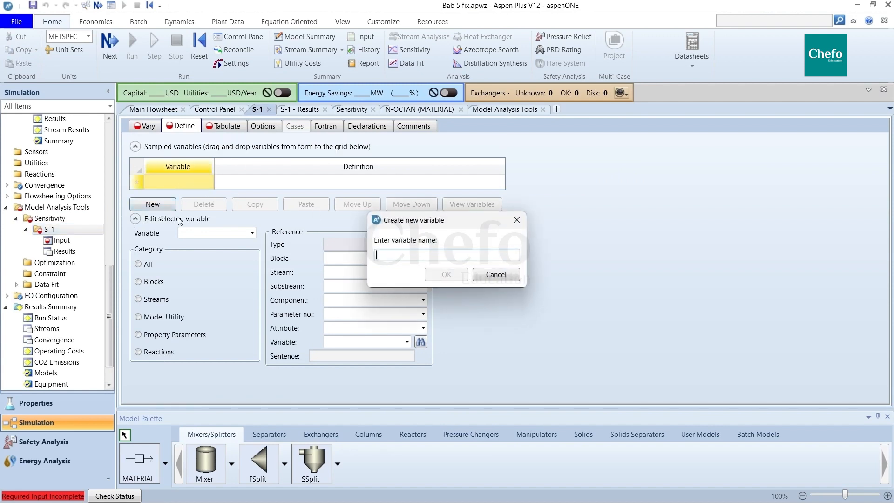
pyautogui.click(413, 253)
pyautogui.click(512, 222)
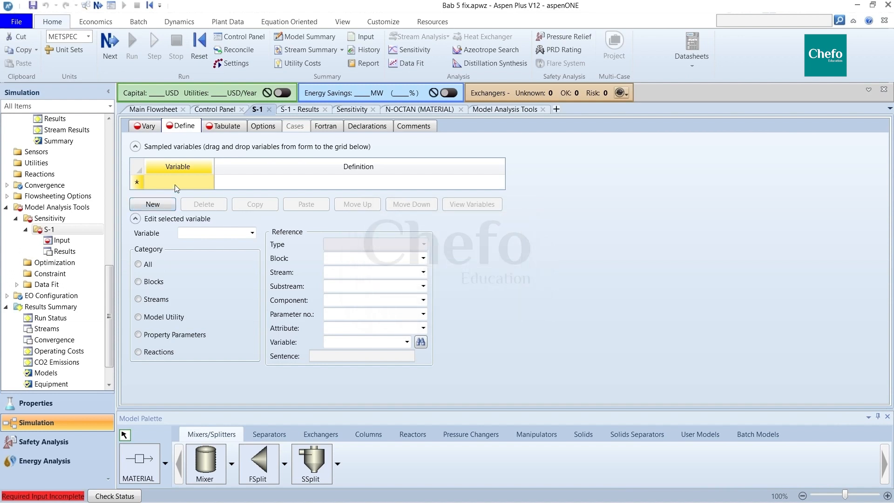
# Step: Create a new sampled variable named MCMEKR for sensitivity analysis S-1
pyautogui.click(159, 204)
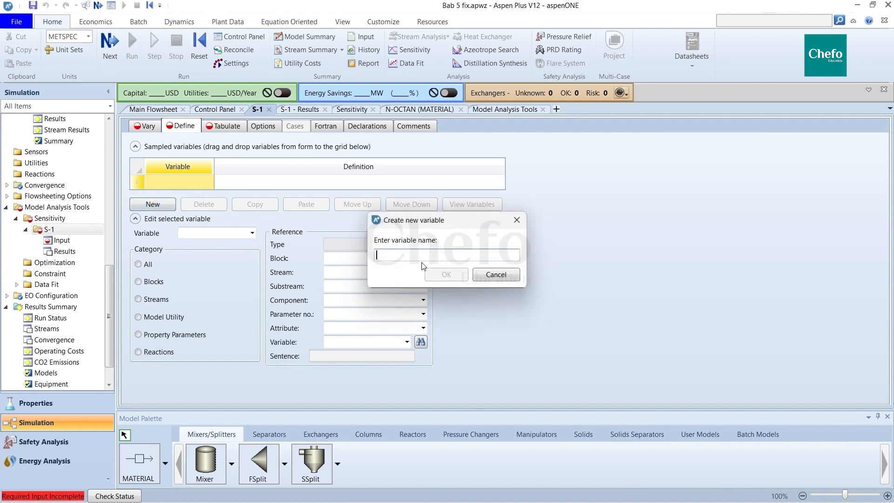
pyautogui.write('F')
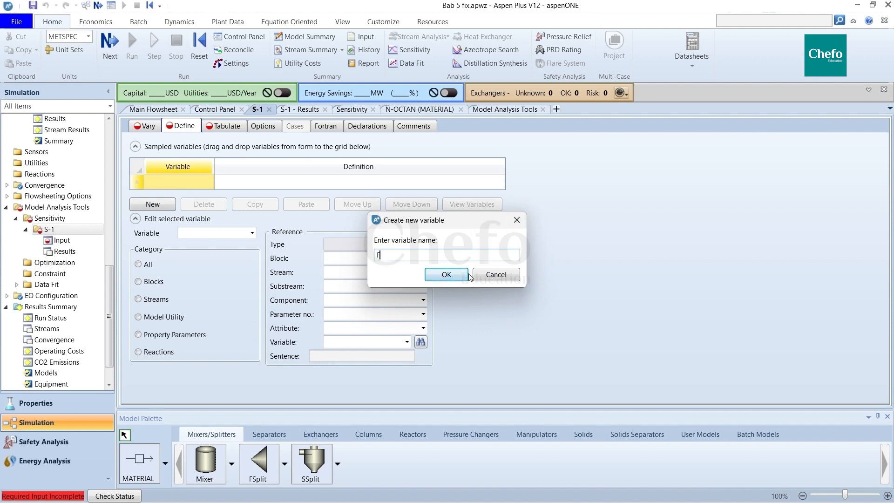
pyautogui.moveTo(442, 255); pyautogui.dragTo(374, 256)
pyautogui.write('MC')
pyautogui.write('MEKR')
pyautogui.press('Return')
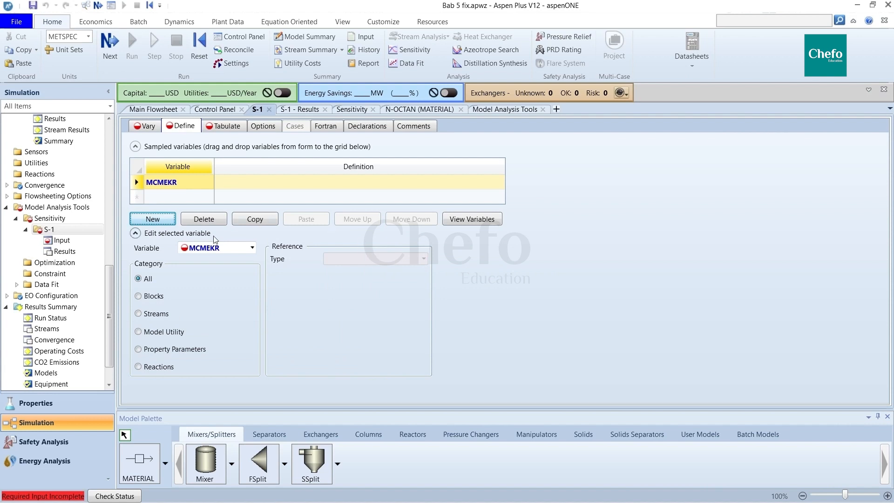
# Step: Create a second sampled variable named MCMEKE
pyautogui.click(171, 221)
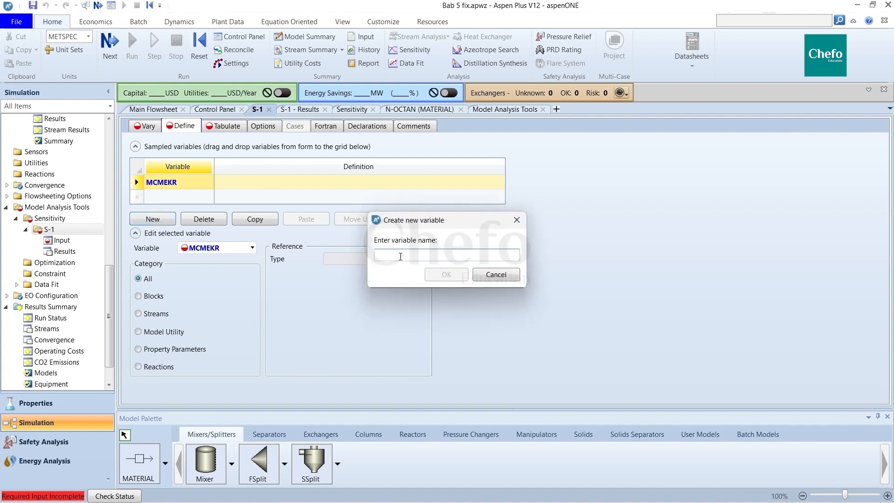
pyautogui.write('MCMEKE')
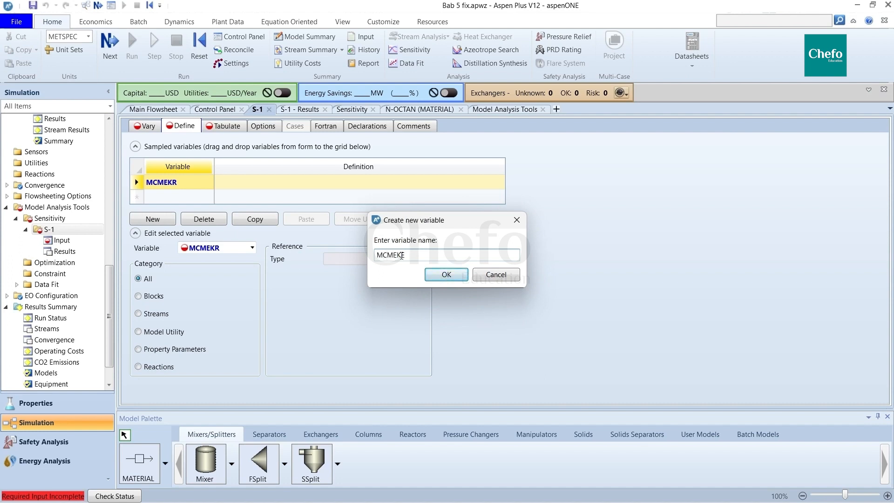
pyautogui.click(447, 273)
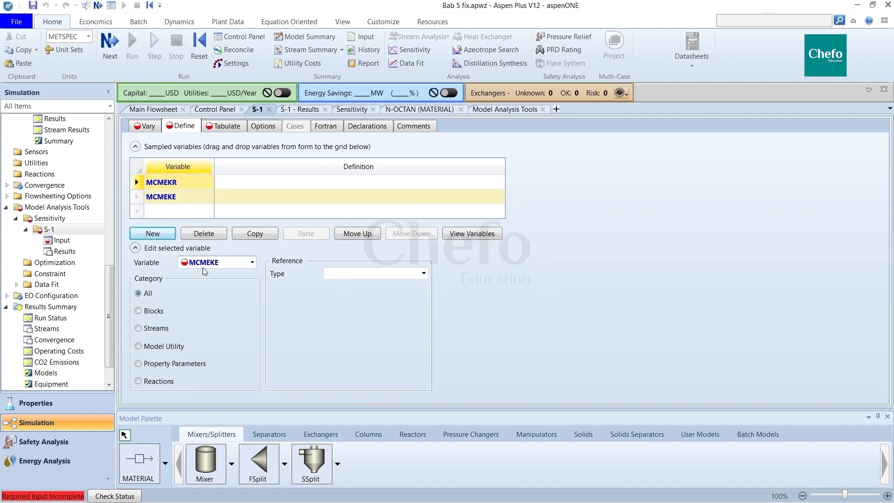
# Step: Define MCMEKR in the Streams category as Stream-Prop of stream REFINATE, using the MCMEK property set
pyautogui.click(170, 186)
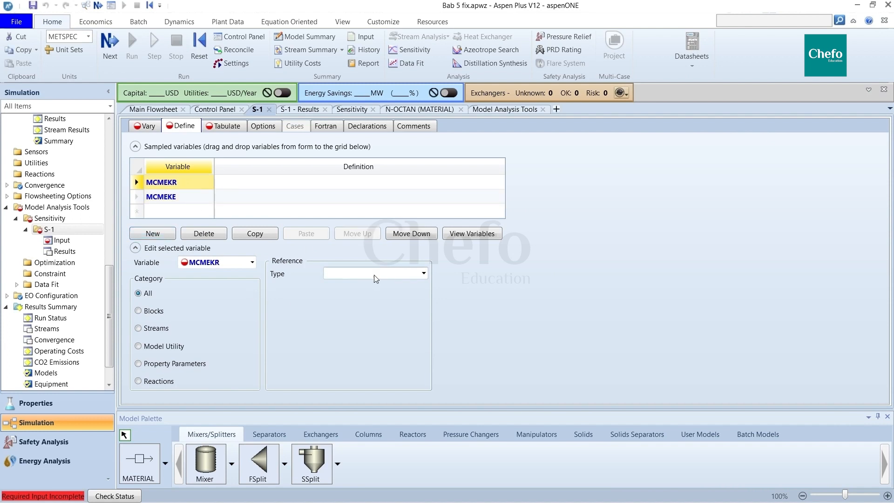
pyautogui.click(158, 329)
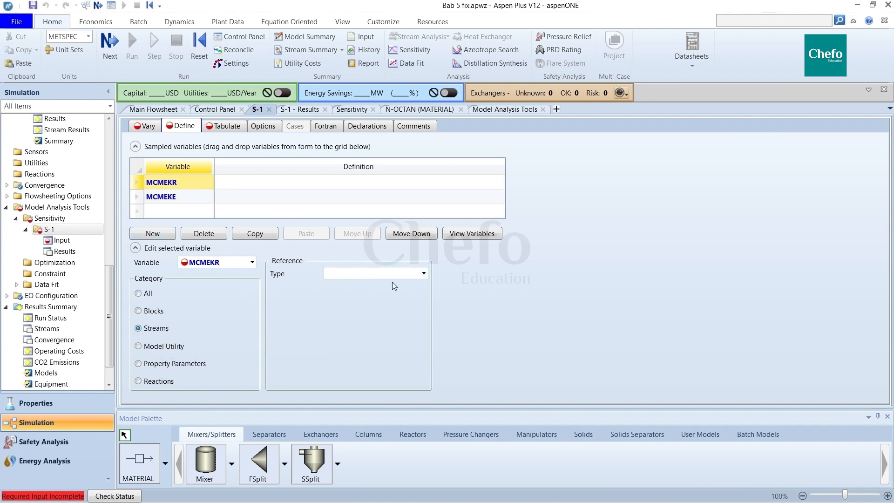
pyautogui.click(423, 274)
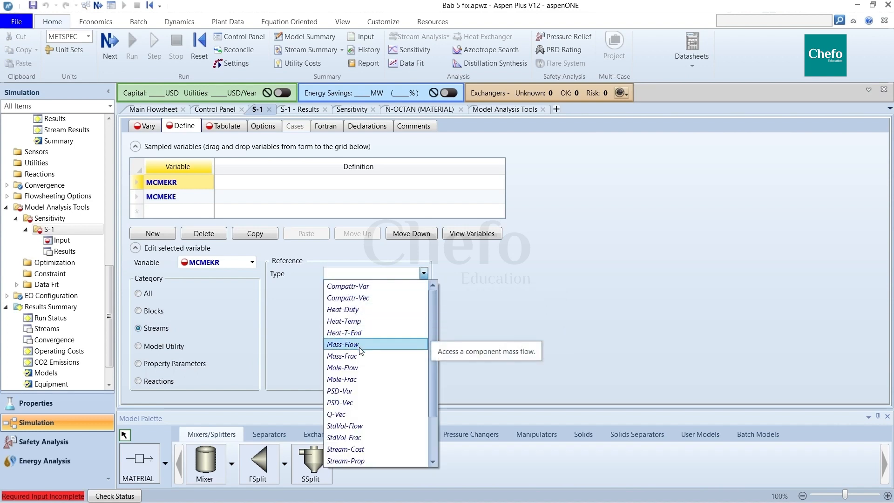
pyautogui.scroll(-1, 360, 435)
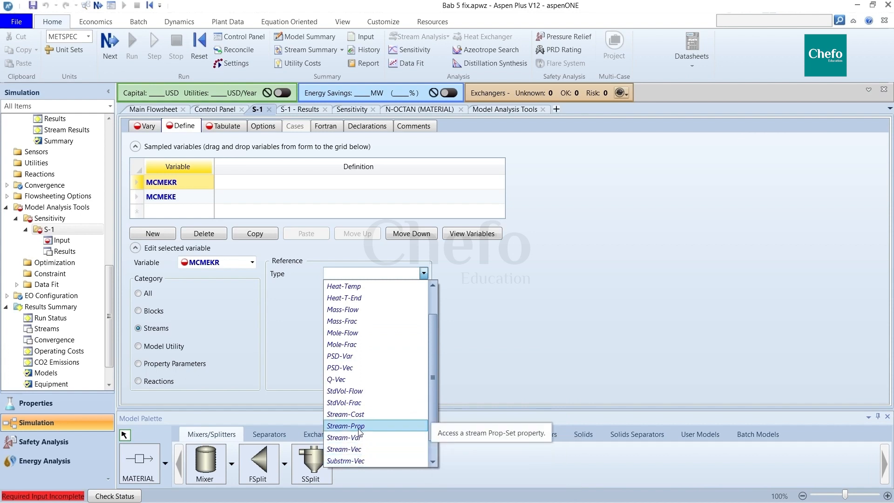
pyautogui.click(359, 426)
pyautogui.click(423, 287)
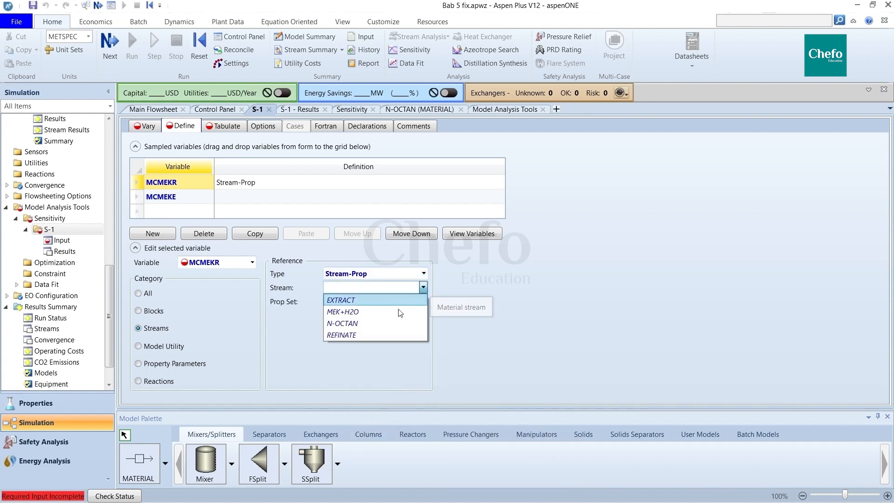
pyautogui.click(366, 334)
pyautogui.click(423, 301)
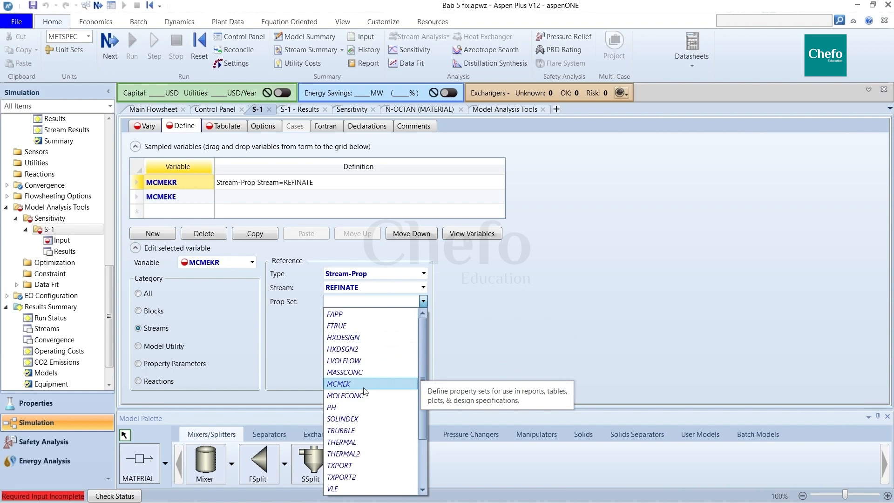
pyautogui.scroll(-2, 365, 391)
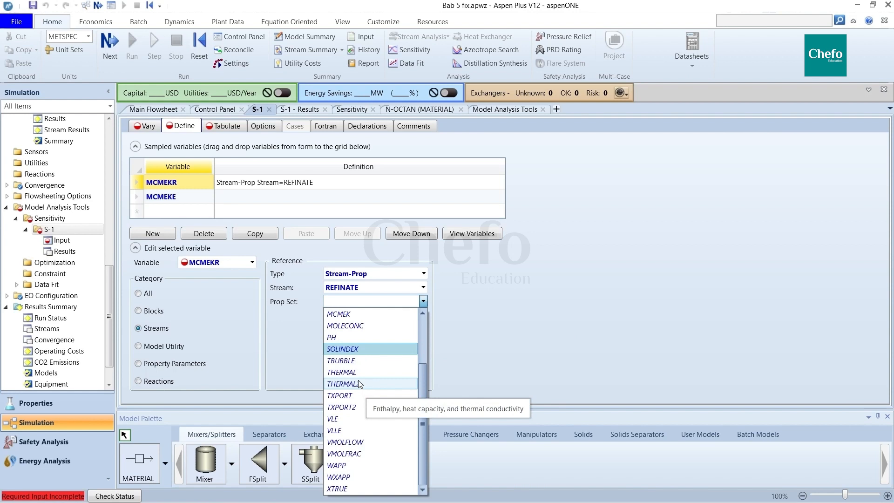
pyautogui.scroll(2, 359, 380)
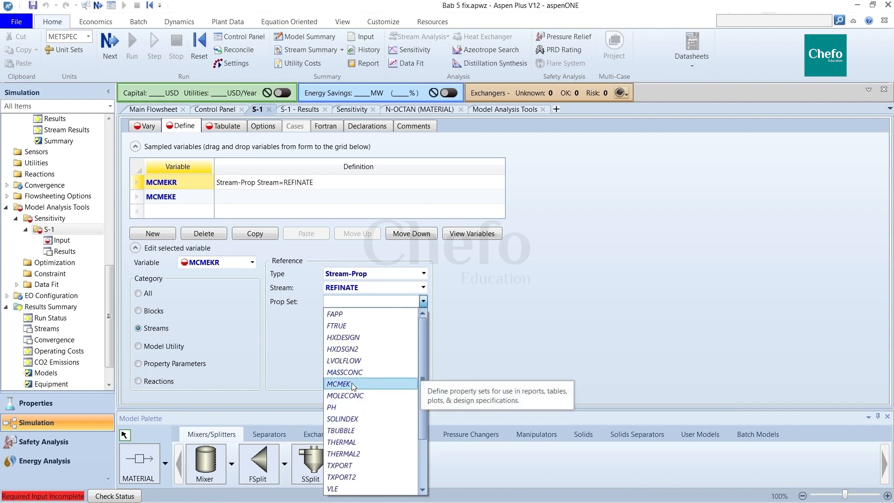
pyautogui.click(351, 384)
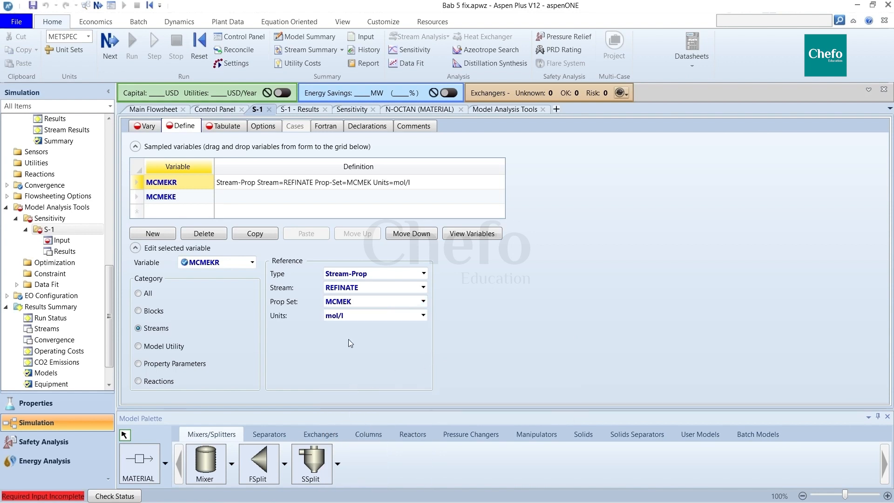
# Step: Define MCMEKE in the Streams category as Stream-Prop of stream EXTRACT, using the MCMEK property set
pyautogui.click(183, 197)
pyautogui.click(157, 329)
pyautogui.click(423, 273)
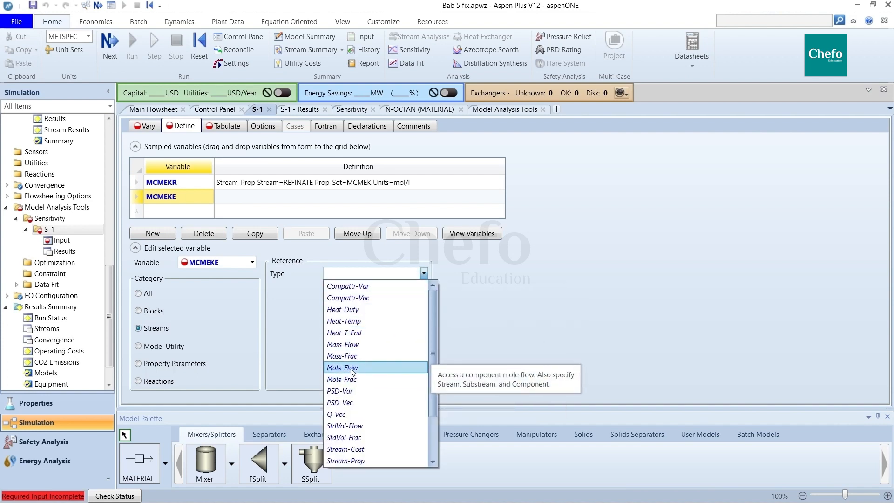
pyautogui.click(364, 460)
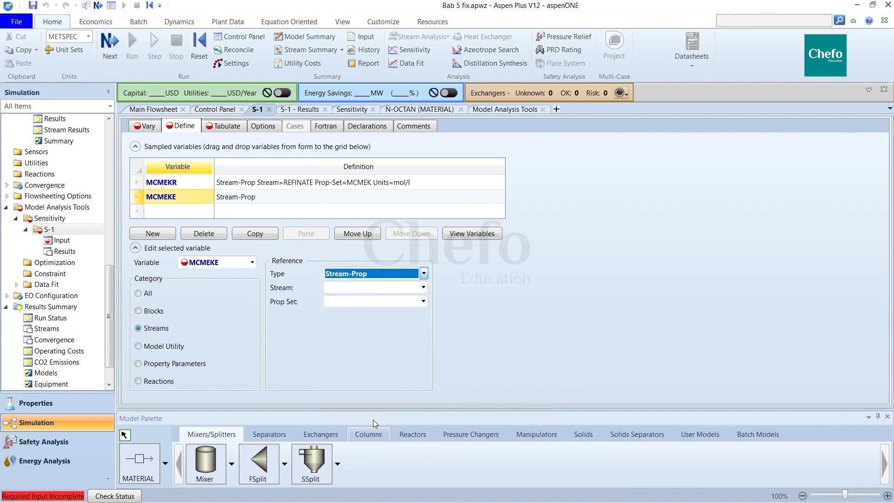
pyautogui.click(424, 287)
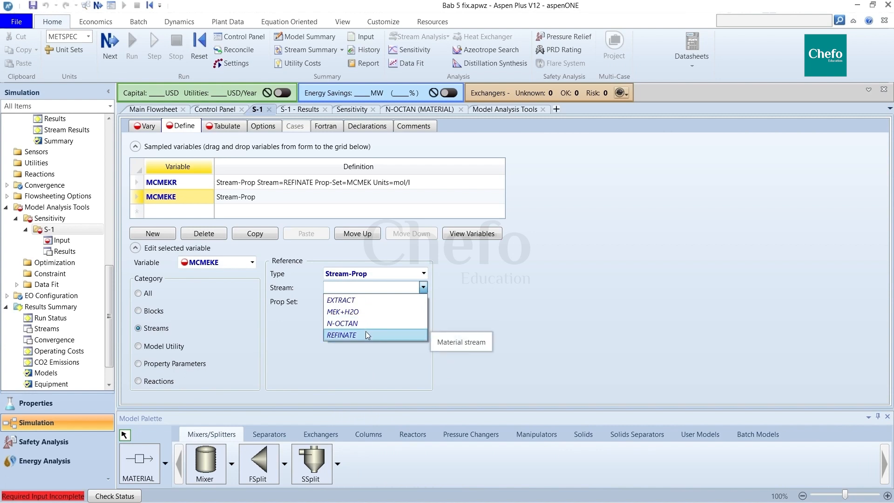
pyautogui.click(368, 301)
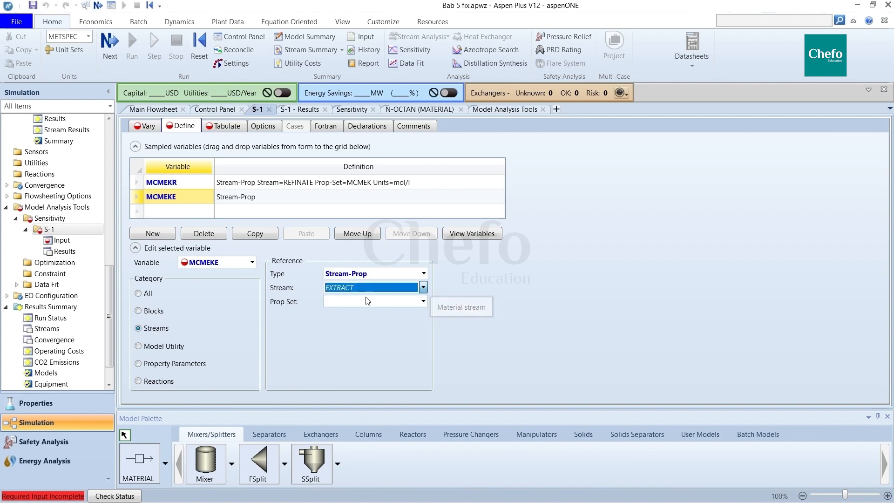
pyautogui.click(424, 301)
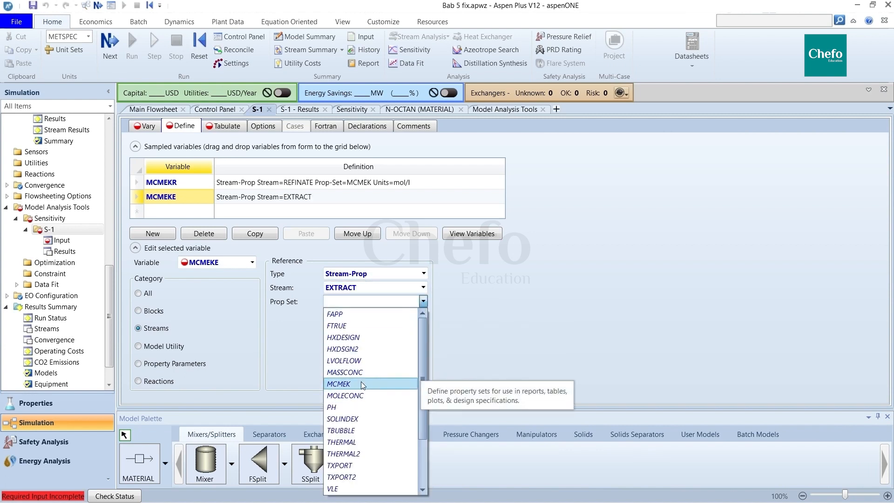
pyautogui.click(339, 384)
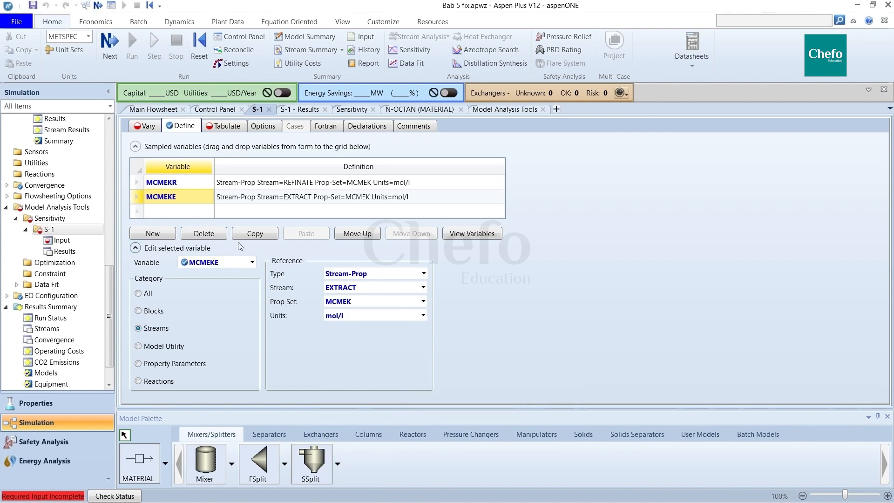
# Step: Set the type of manipulated variable 1 in sensitivity analysis S-1 to Mass-Flow
pyautogui.click(149, 129)
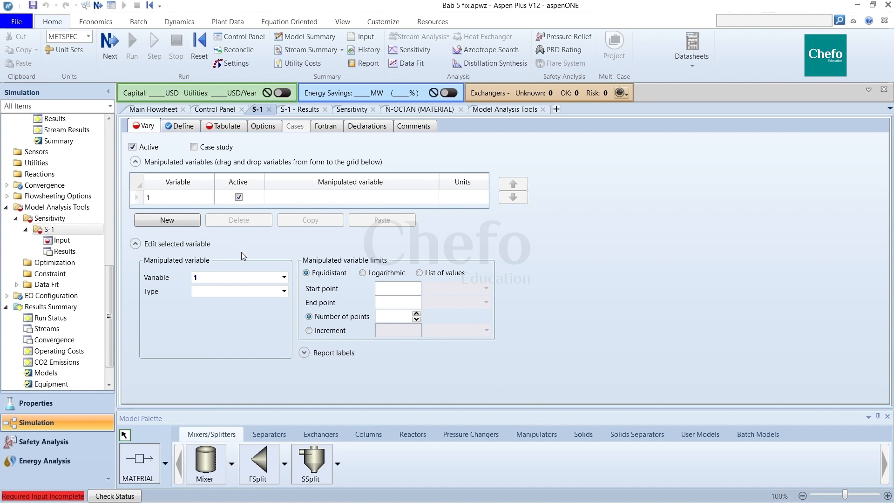
pyautogui.click(282, 293)
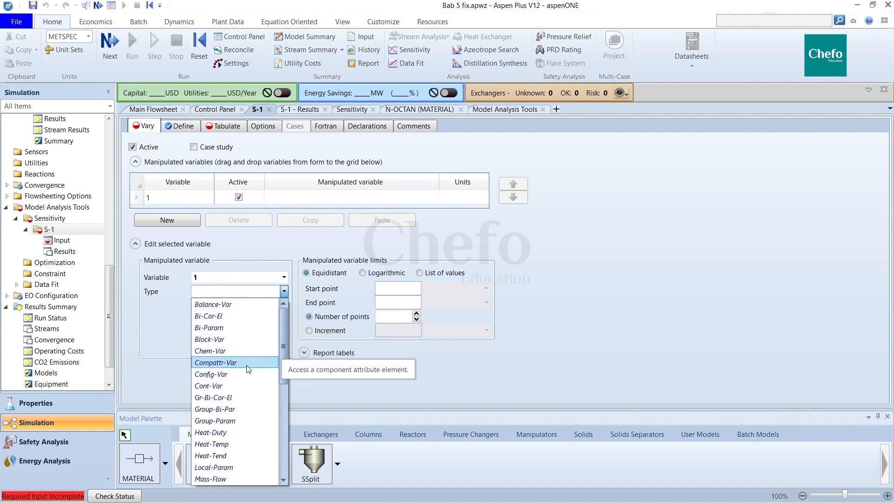
pyautogui.scroll(-4, 247, 369)
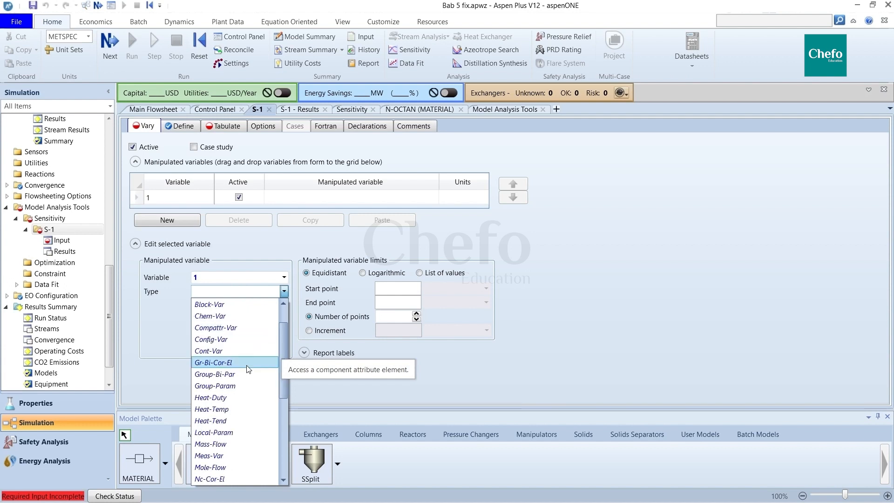
pyautogui.scroll(-4, 248, 369)
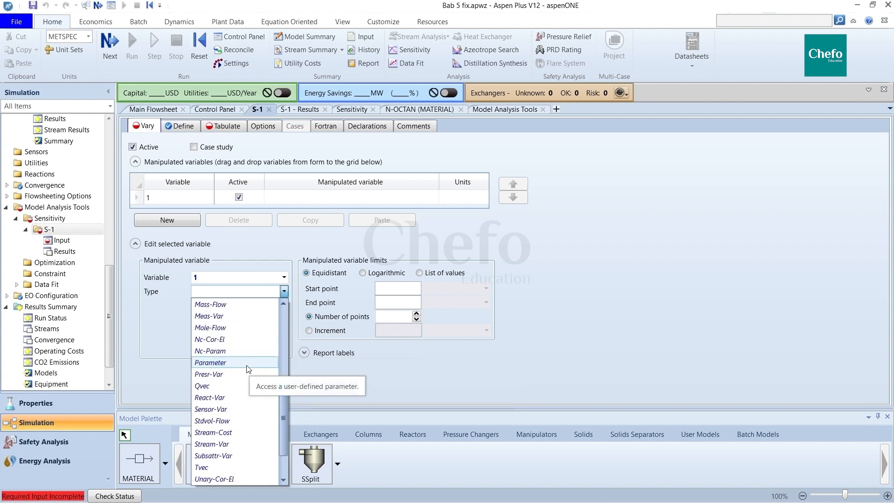
pyautogui.scroll(8, 247, 369)
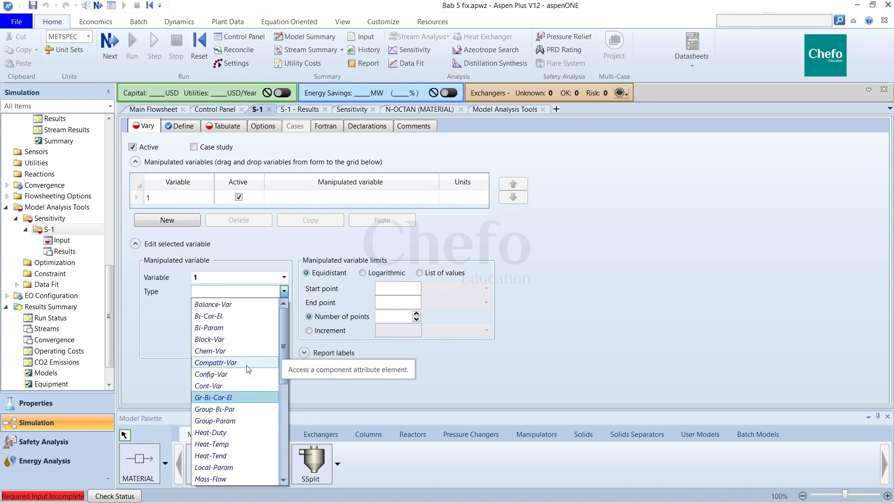
pyautogui.scroll(-5, 247, 370)
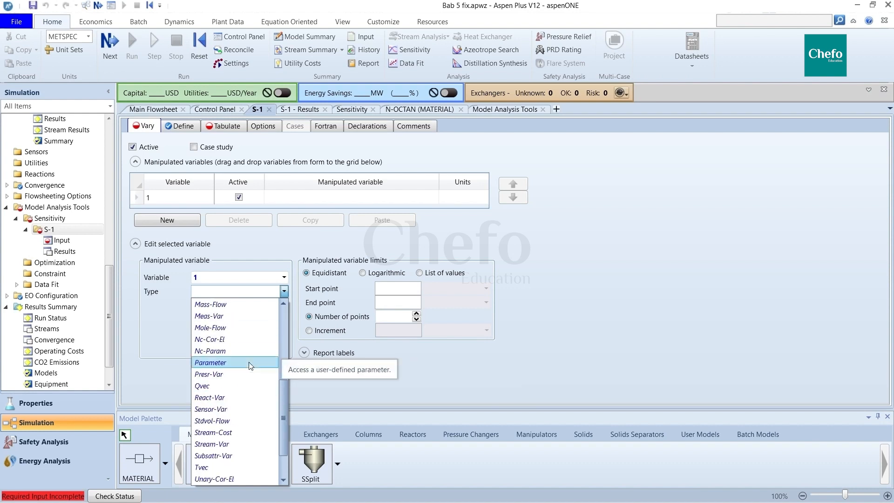
pyautogui.scroll(5, 251, 367)
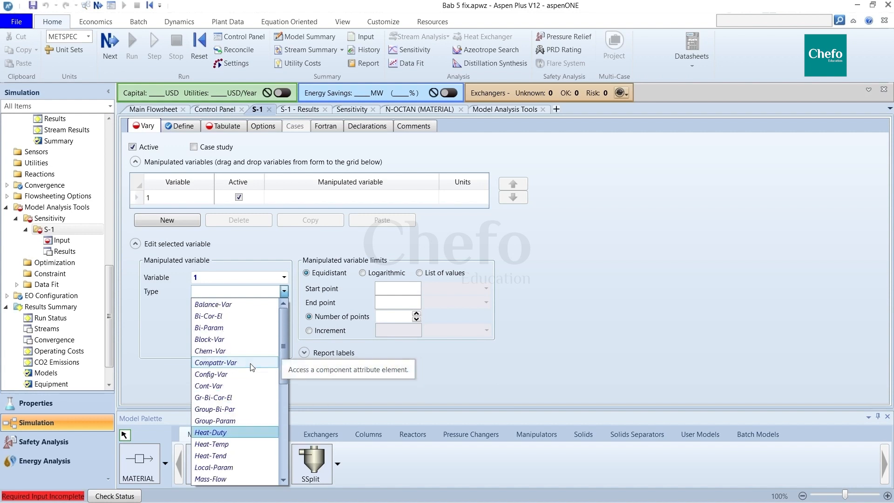
pyautogui.scroll(-2, 252, 367)
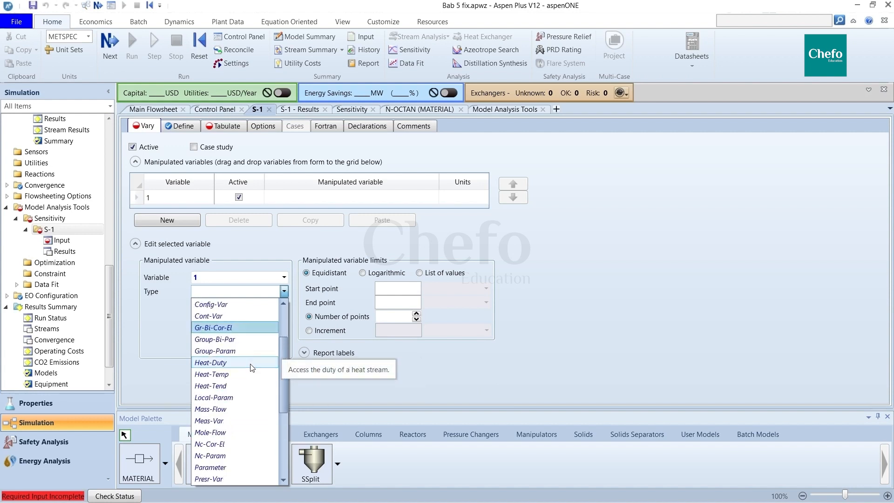
pyautogui.click(239, 431)
pyautogui.click(284, 292)
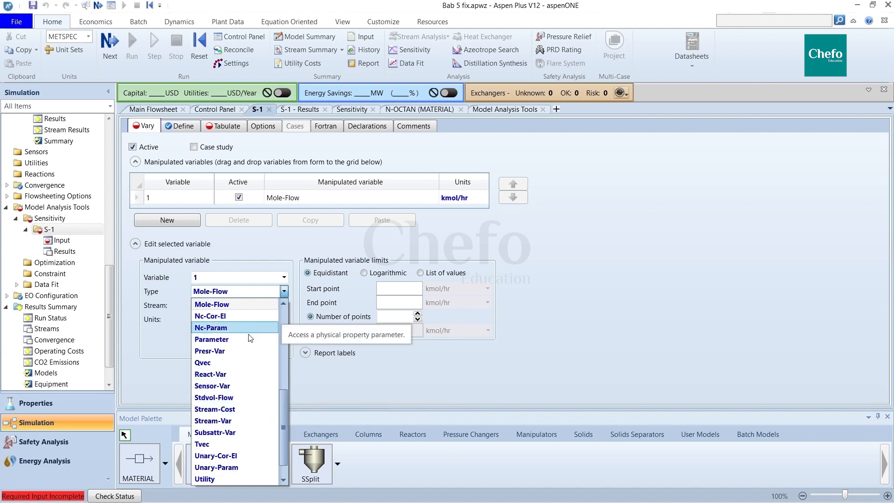
pyautogui.scroll(3, 236, 372)
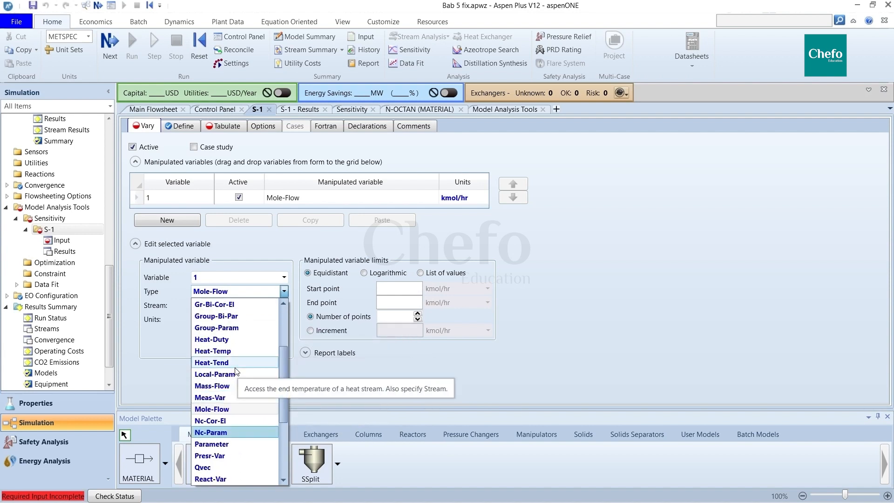
pyautogui.click(233, 386)
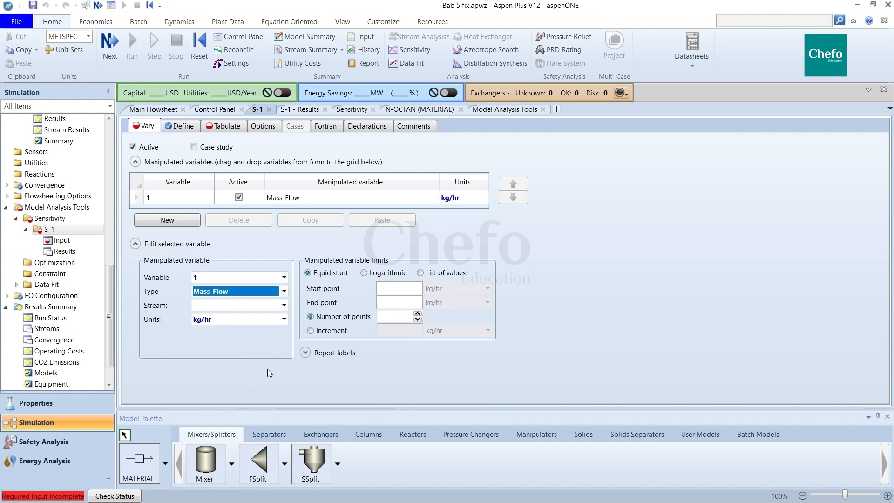
pyautogui.click(284, 306)
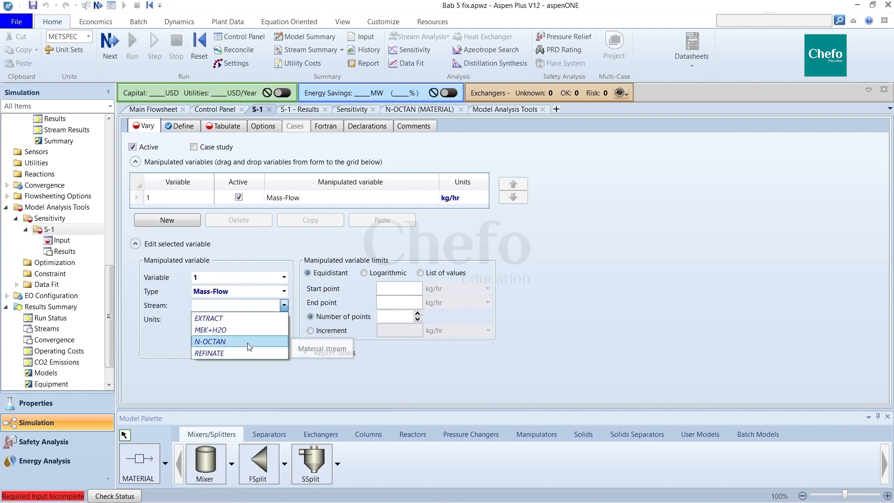
pyautogui.click(263, 392)
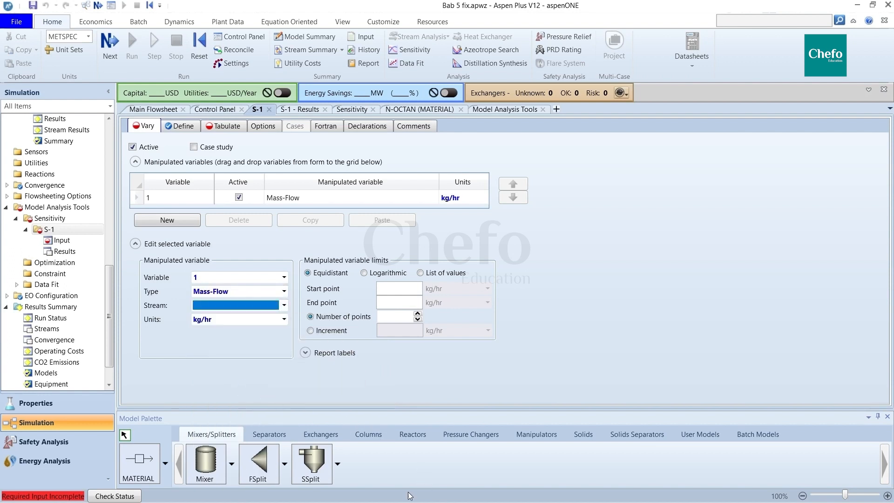
pyautogui.moveTo(486, 489)
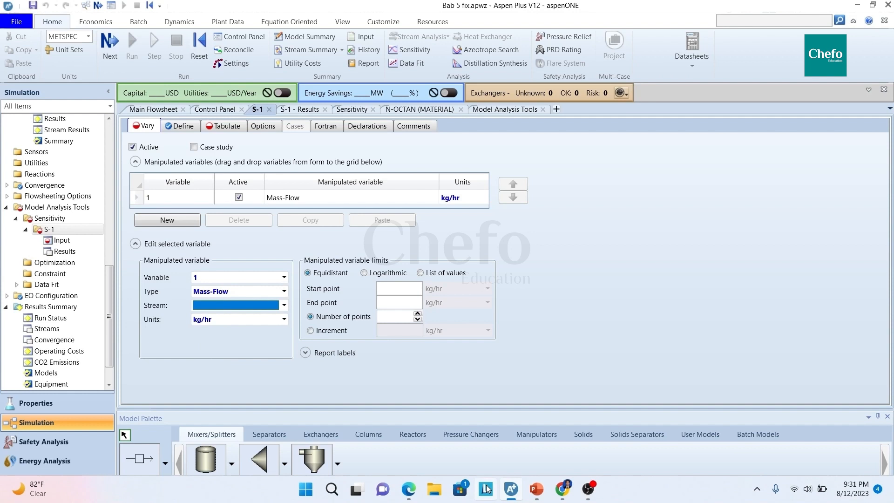
pyautogui.click(283, 306)
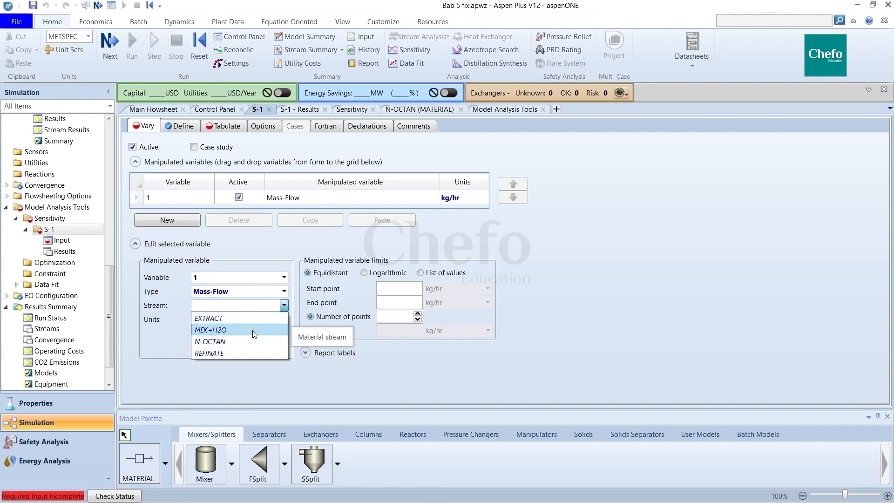
pyautogui.click(339, 367)
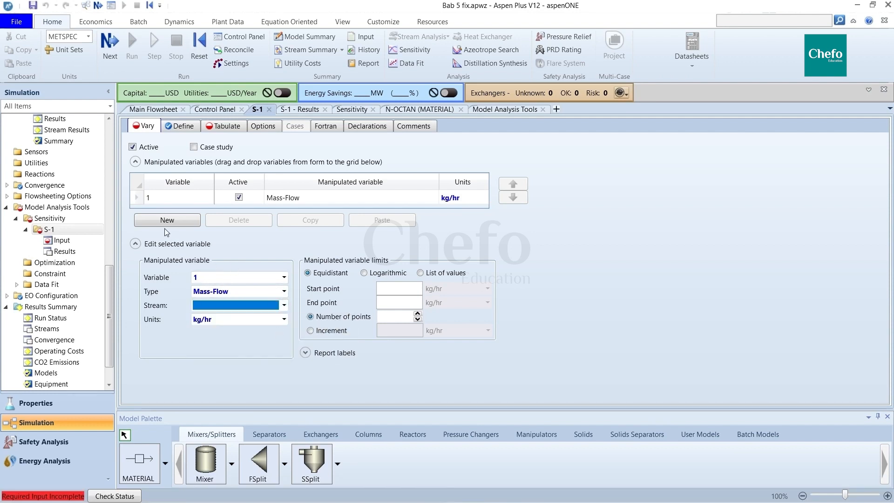
pyautogui.click(283, 291)
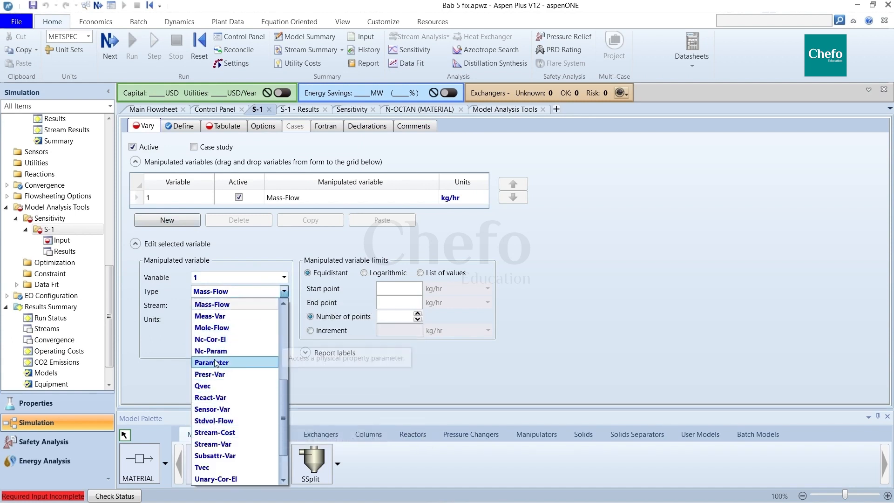
pyautogui.click(227, 306)
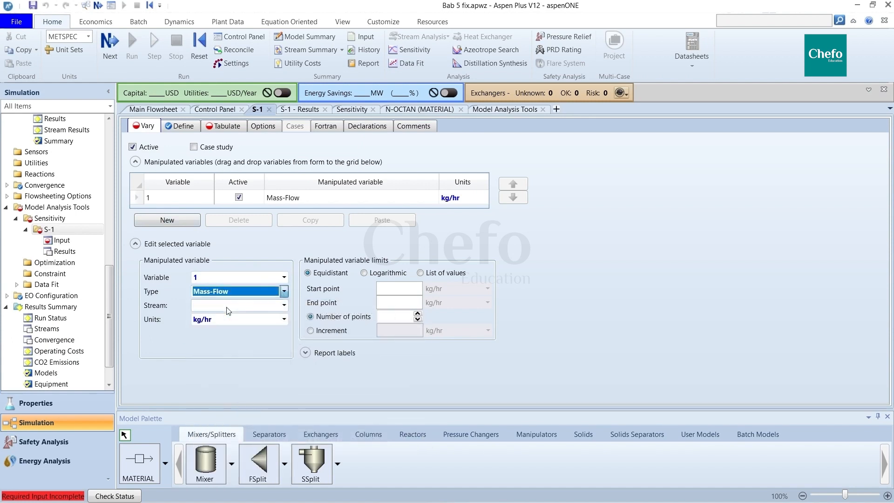
# Step: Set manipulated variable 1 to the mass flow of component MEK in stream MEK+H2O
pyautogui.click(284, 306)
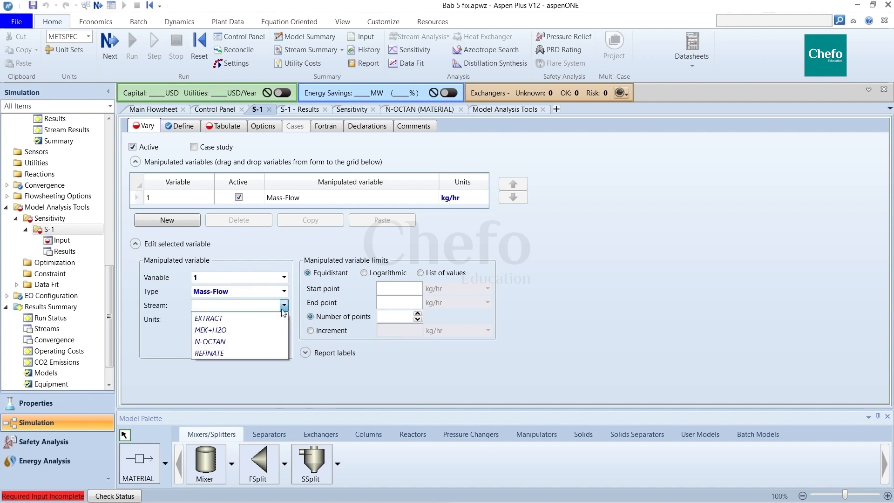
pyautogui.click(242, 330)
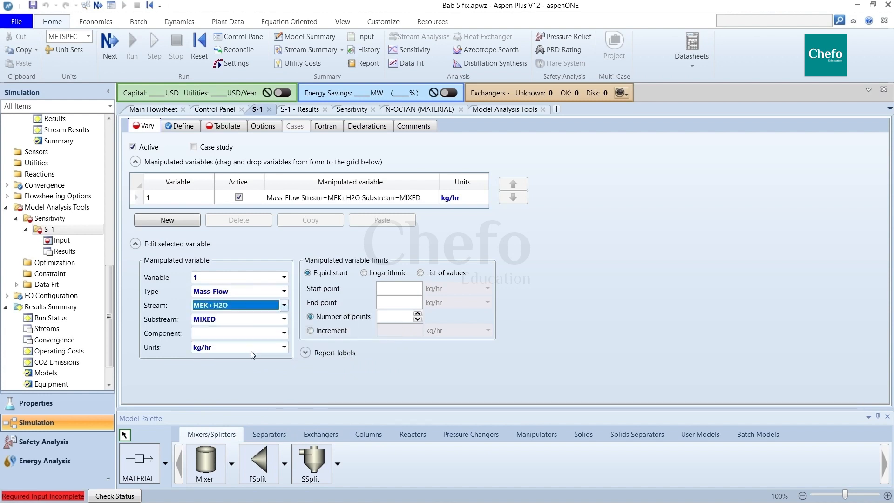
pyautogui.click(283, 334)
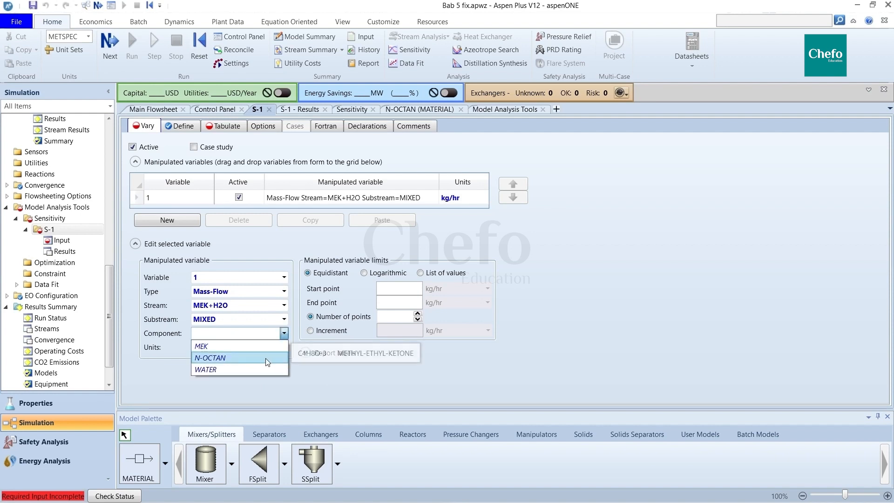
pyautogui.click(244, 346)
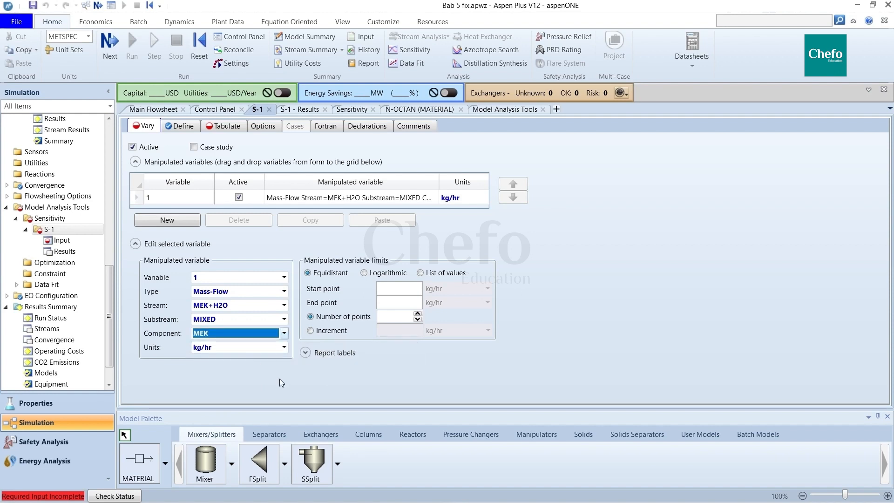
# Step: Set the equidistant limits of manipulated variable 1 to start at 0.00001 kg/hr and end at 21 kg/hr, with 22 points
pyautogui.click(399, 290)
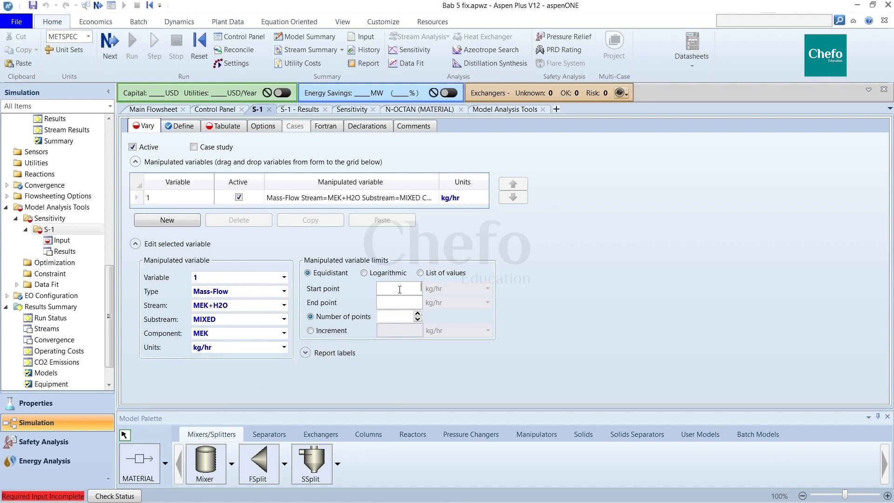
pyautogui.write('0.000101')
pyautogui.click(418, 368)
pyautogui.click(394, 317)
pyautogui.write('22')
pyautogui.click(499, 376)
# Step: Enter the Fortran statement DKOW=MCMEKE/MCMEKR for sensitivity analysis S-1
pyautogui.click(221, 130)
pyautogui.click(170, 129)
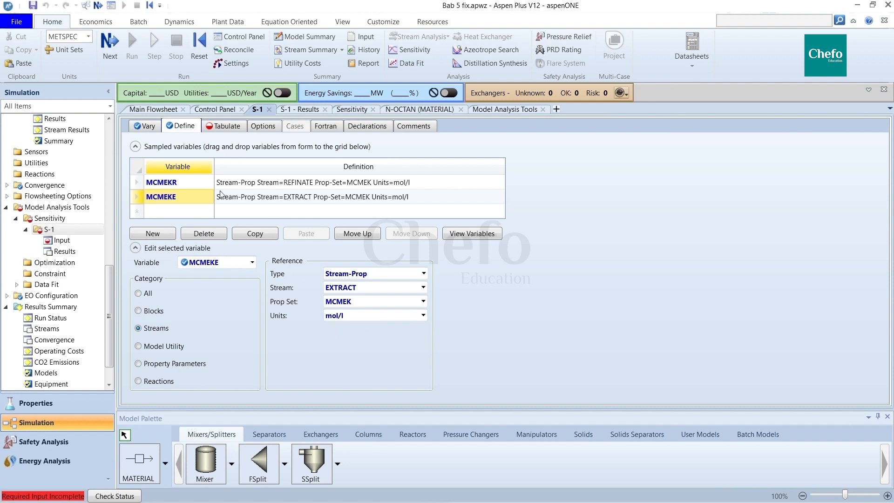
pyautogui.click(217, 124)
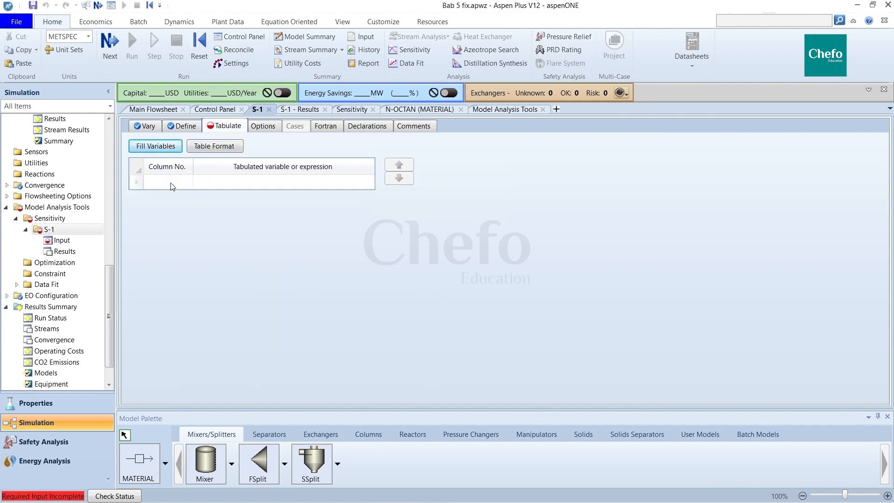
pyautogui.click(322, 126)
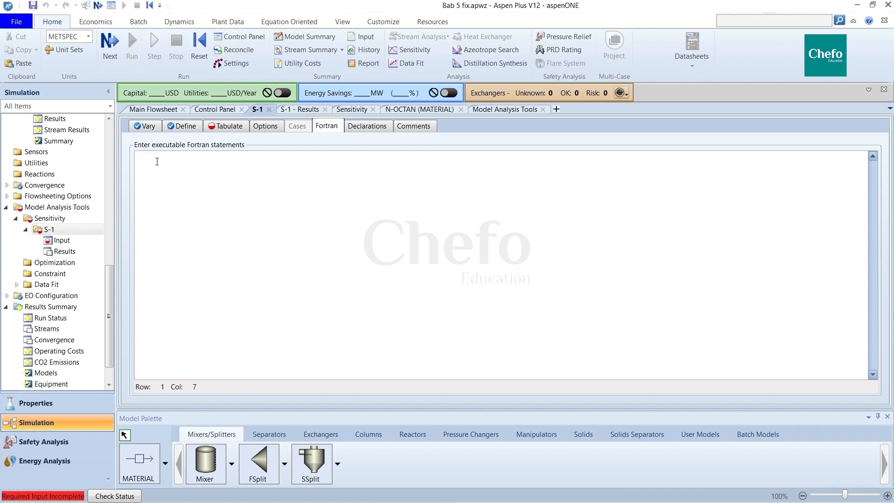
pyautogui.write('DKOM')
pyautogui.press('BackSpace')
pyautogui.write('W')
pyautogui.write('=MCMEK')
pyautogui.write('MCMEKR')
# Step: Fill the tabulation list with the defined variables MCMEKR and MCMEKE, and add column numbers 3 and 4
pyautogui.click(226, 127)
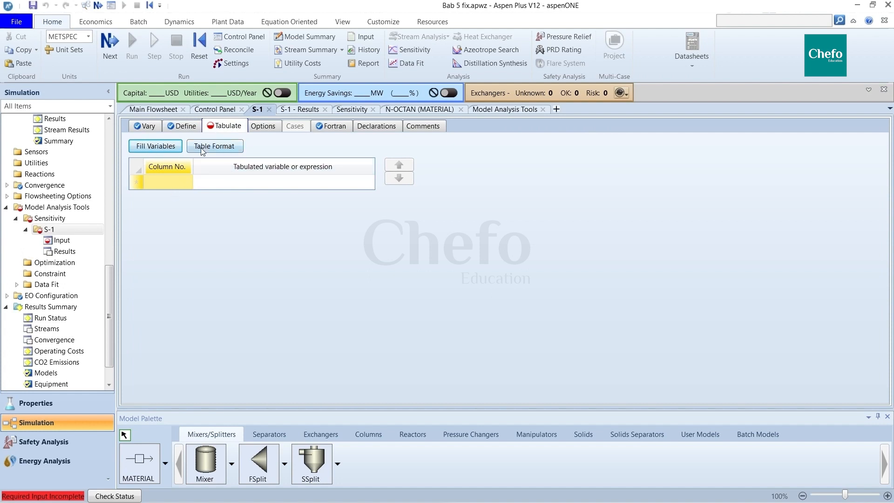
pyautogui.click(164, 147)
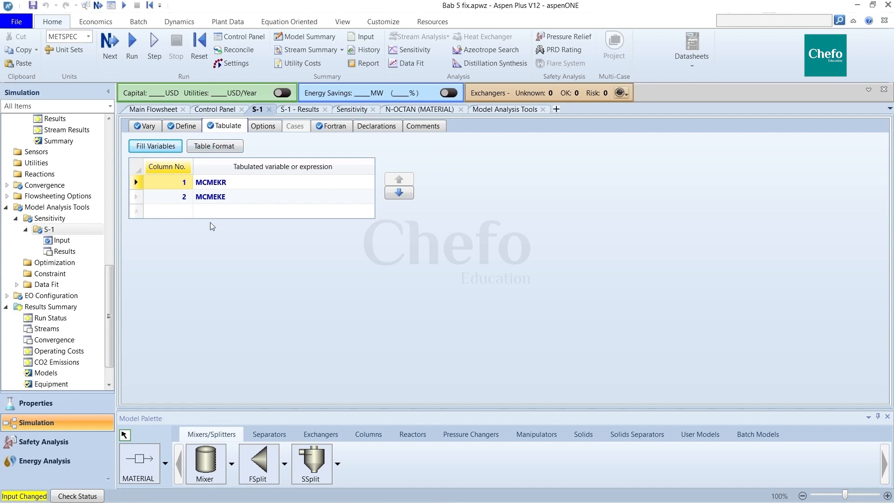
pyautogui.click(184, 212)
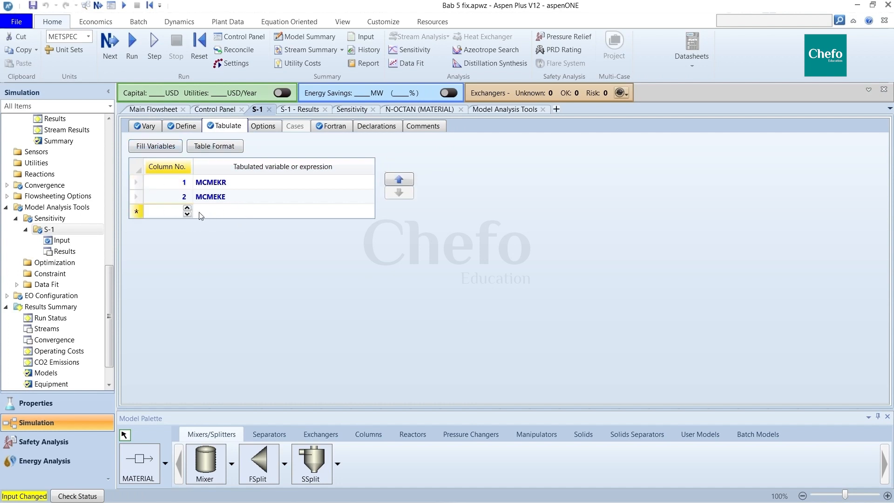
pyautogui.write('3')
pyautogui.click(188, 234)
pyautogui.click(181, 227)
pyautogui.write('4')
pyautogui.click(214, 262)
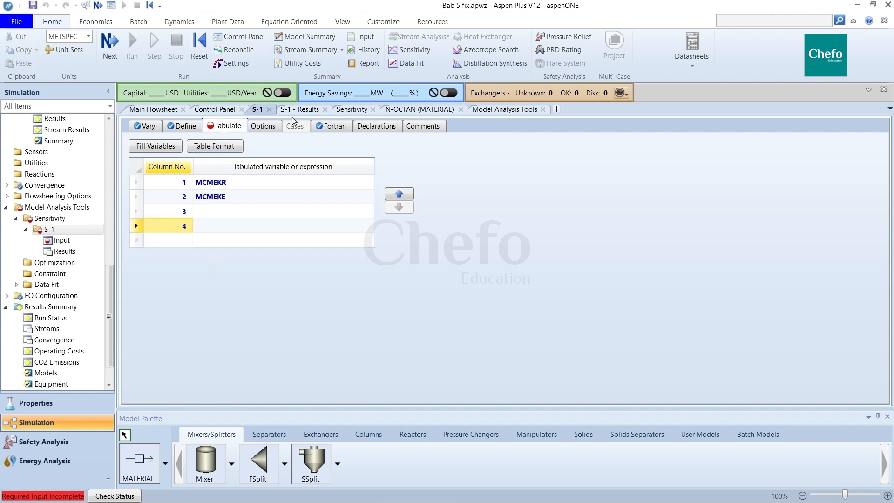
# Step: Add a second Fortran statement, PDKOW=LOG10(DKOW), below the DKOW definition
pyautogui.click(321, 127)
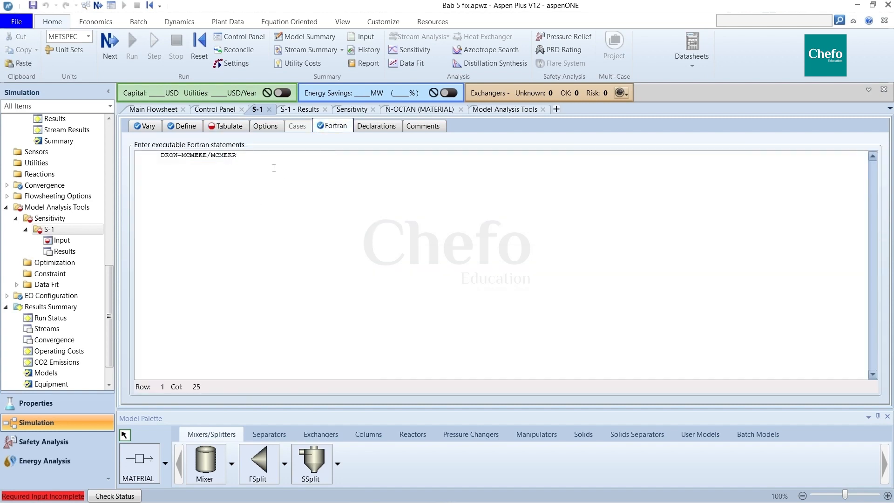
pyautogui.press('Return')
pyautogui.write('PLDKOW=')
pyautogui.write('log')
pyautogui.press('BackSpace')
pyautogui.press('BackSpace')
pyautogui.press('BackSpace')
pyautogui.press('capslock')
pyautogui.write('LOG10(DKOW')
# Step: Tabulate DKOW in column 3 and PDKOW in column 4
pyautogui.click(227, 125)
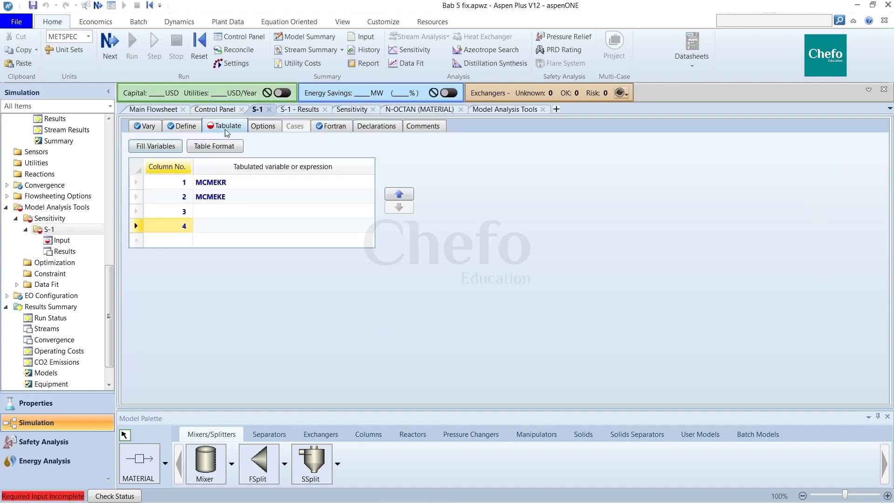
pyautogui.click(211, 212)
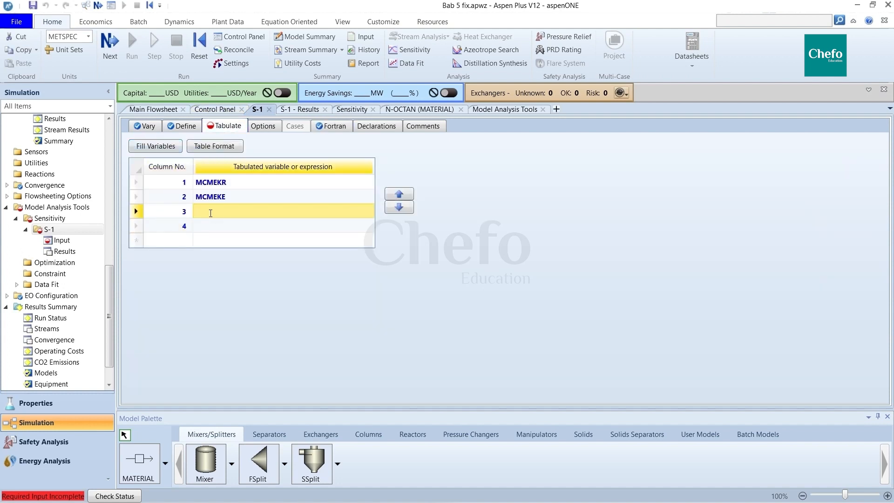
pyautogui.write('DKOW')
pyautogui.press('Return')
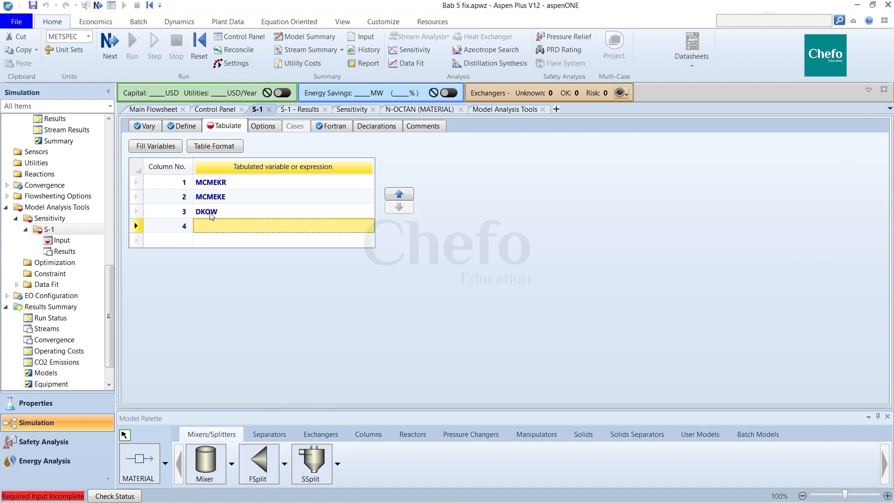
pyautogui.write('PDKO')
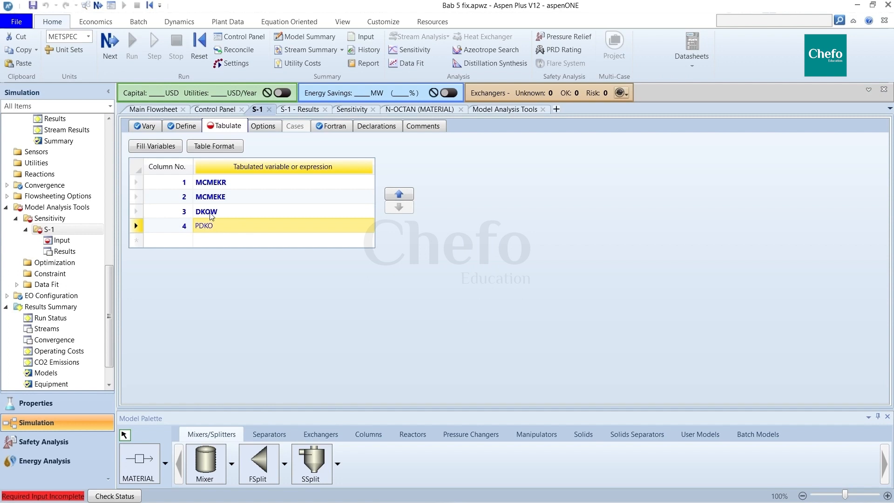
pyautogui.write('W')
pyautogui.click(241, 281)
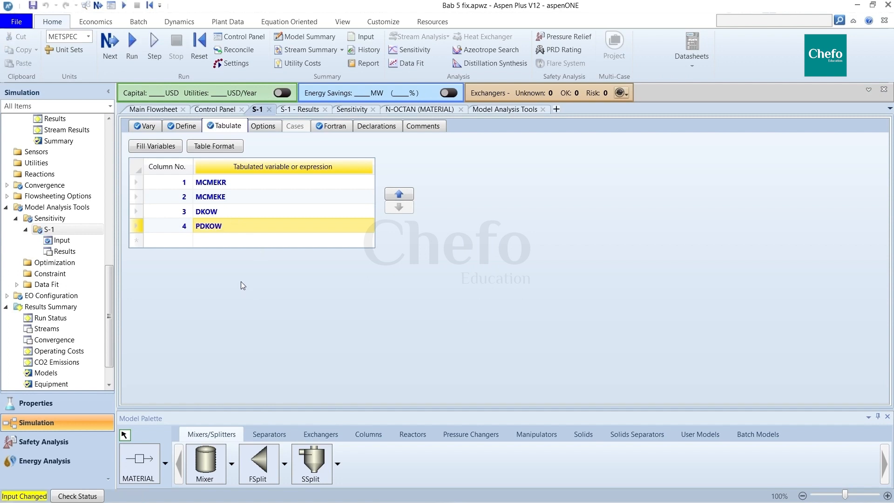
# Step: Run the simulation with the completed sensitivity analysis S-1 inputs
pyautogui.click(182, 126)
pyautogui.click(146, 127)
pyautogui.click(110, 43)
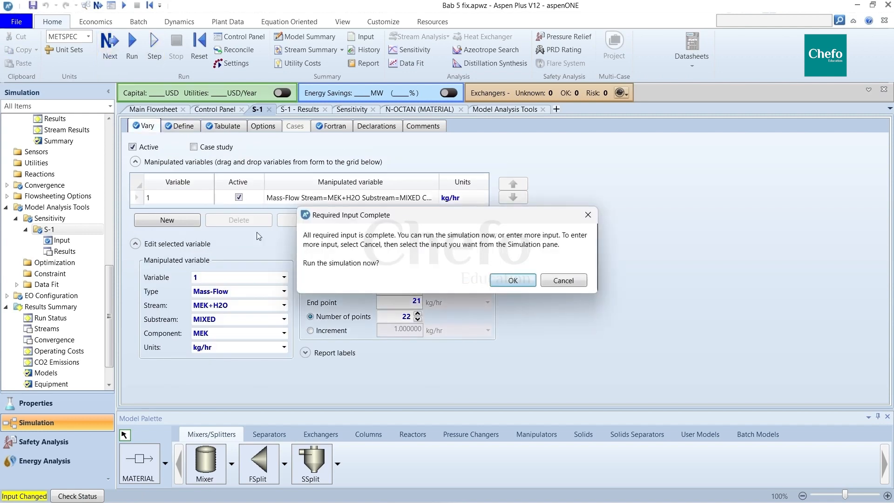
pyautogui.click(504, 285)
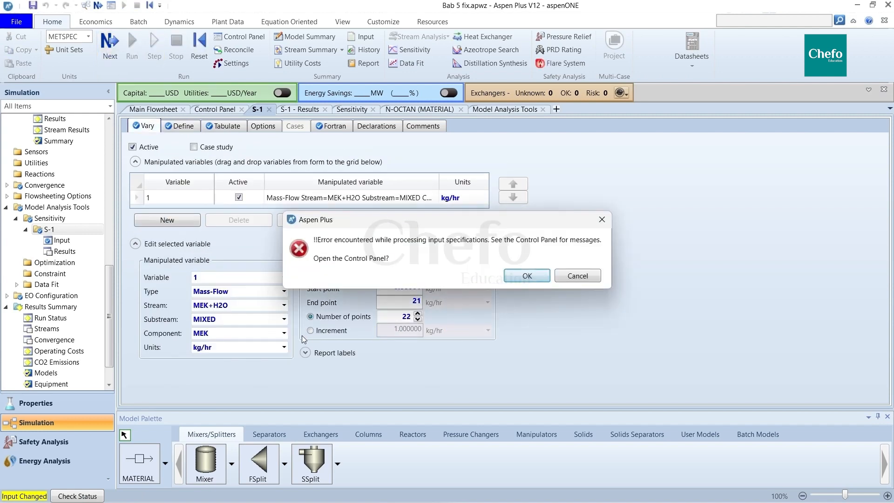
# Step: Open the Control Panel and examine the input-processing messages for sensitivity block S-1
pyautogui.click(536, 276)
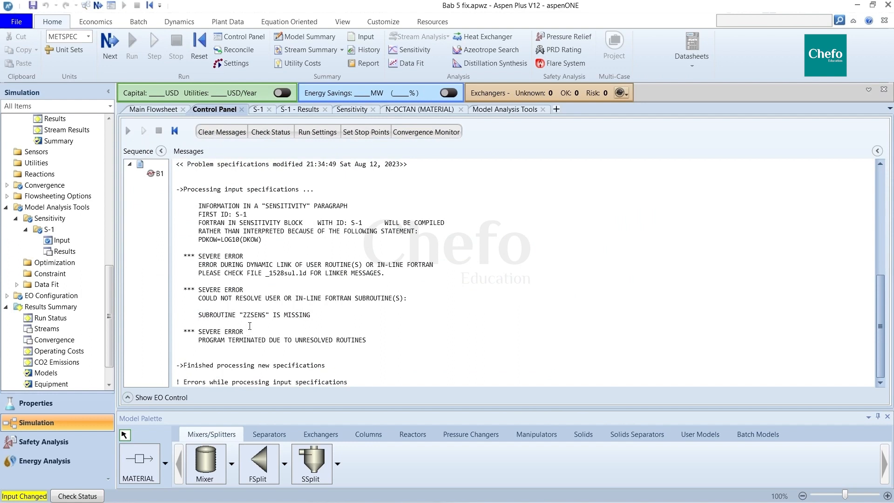
pyautogui.scroll(-2, 74, 259)
pyautogui.scroll(2, 74, 257)
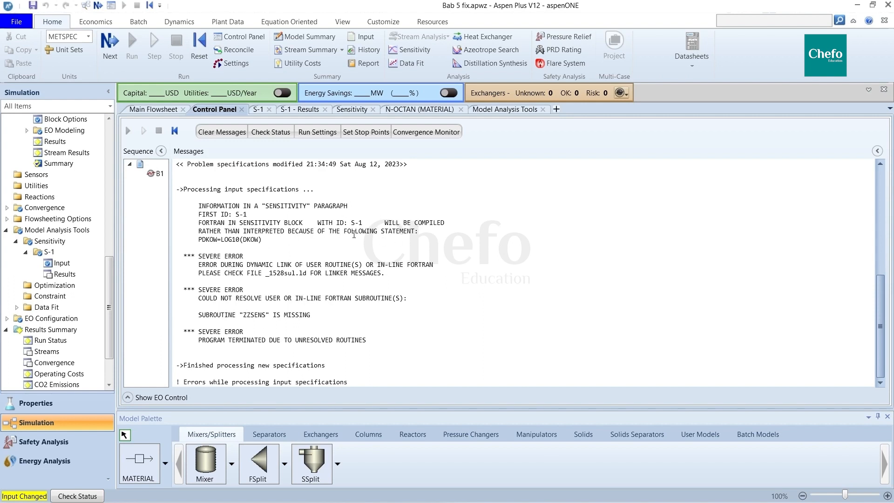
pyautogui.moveTo(195, 239)
pyautogui.mouseDown()
pyautogui.moveTo(281, 241)
pyautogui.moveTo(214, 235)
pyautogui.moveTo(193, 247)
pyautogui.mouseUp()
pyautogui.click(442, 294)
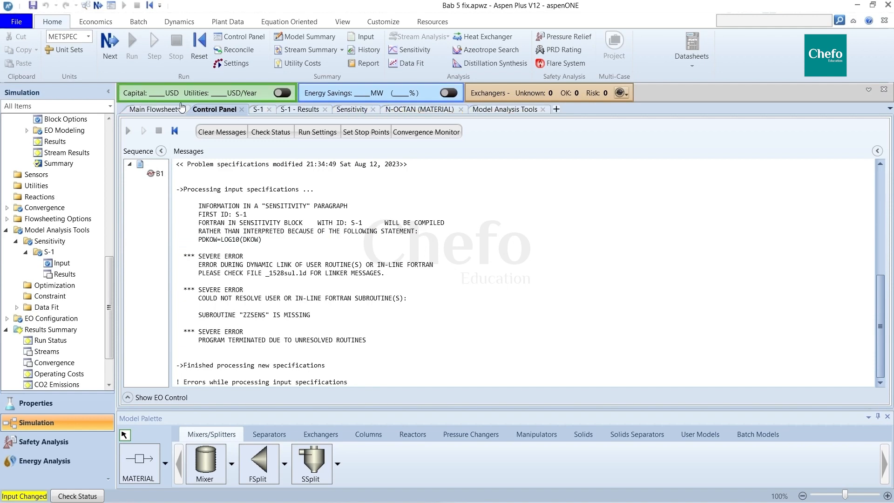
# Step: Reopen the S-1 Fortran statements and rename the PDKOW variable to DLOGKOW
pyautogui.doubleClick(46, 252)
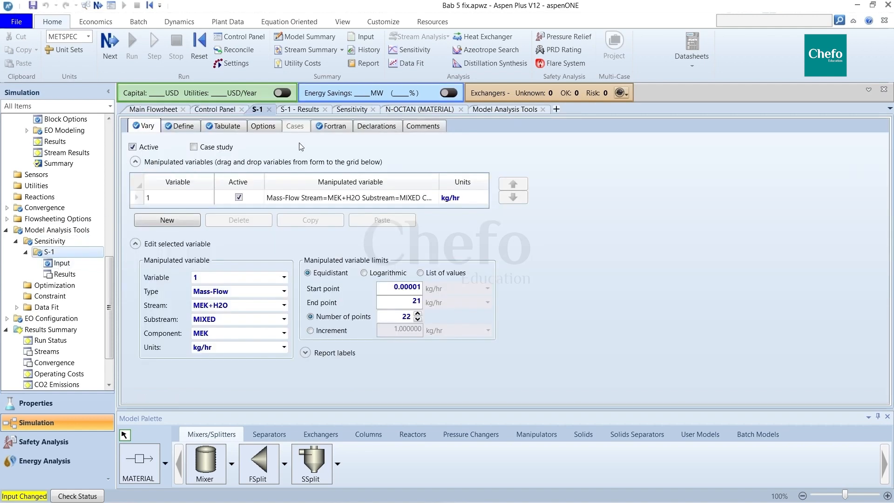
pyautogui.click(337, 126)
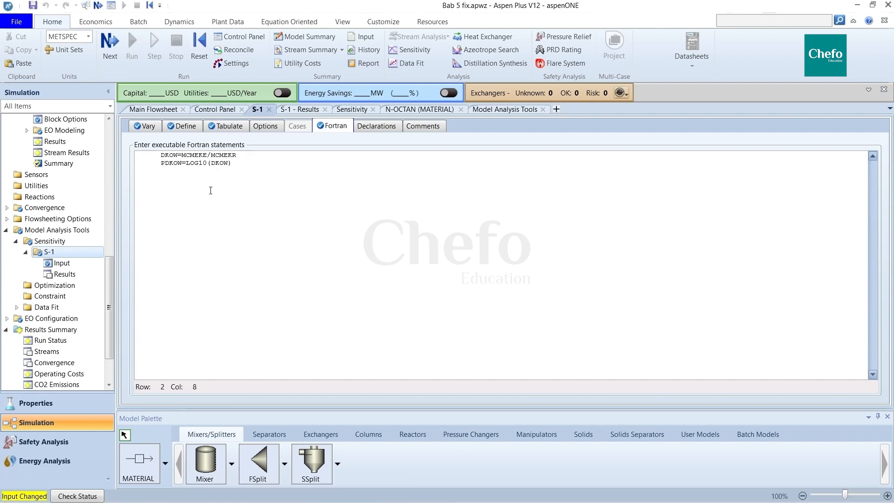
pyautogui.press('BackSpace')
pyautogui.write('LOG')
# Step: Change the tabulated variable in column 4 to DLOGKOW
pyautogui.click(223, 126)
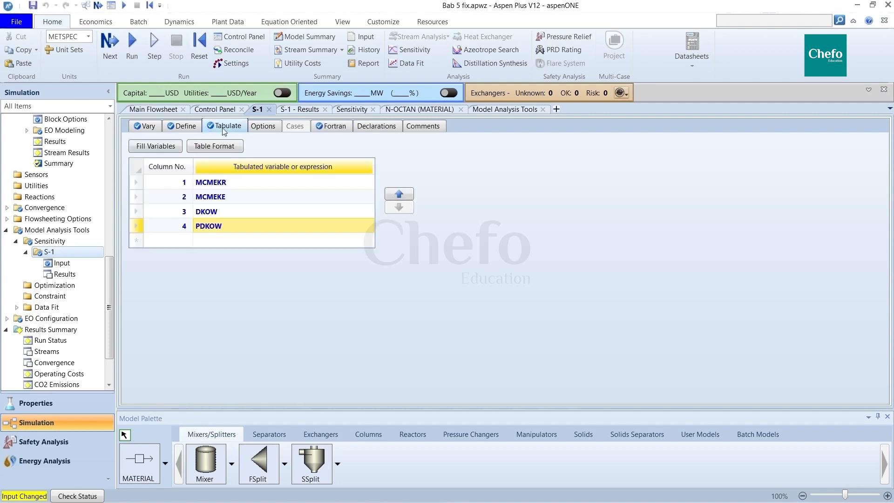
pyautogui.click(216, 227)
pyautogui.click(216, 226)
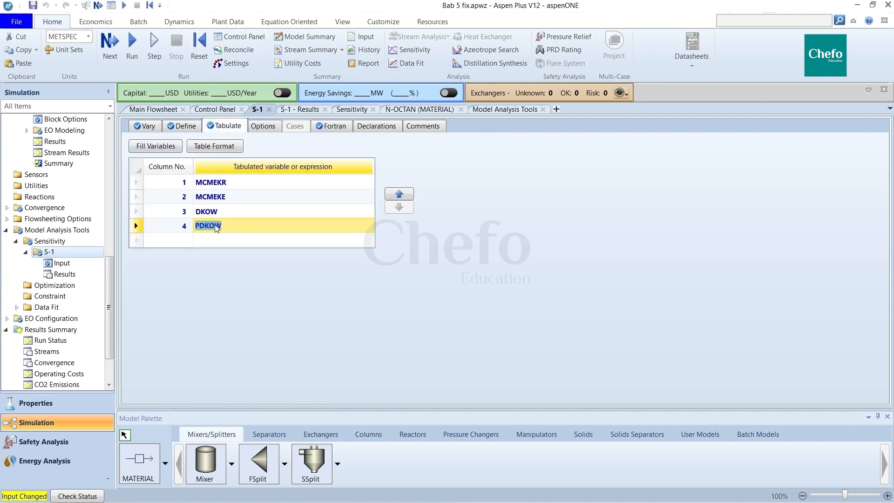
pyautogui.write('DLOGKOW')
pyautogui.press('Return')
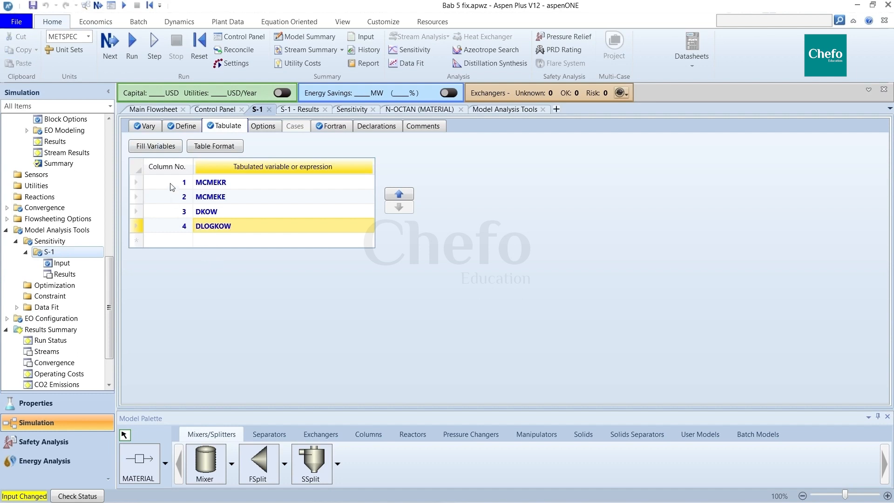
# Step: Reinitialize the simulation, purging its results, and rerun it with the corrected sensitivity analysis S-1
pyautogui.click(198, 47)
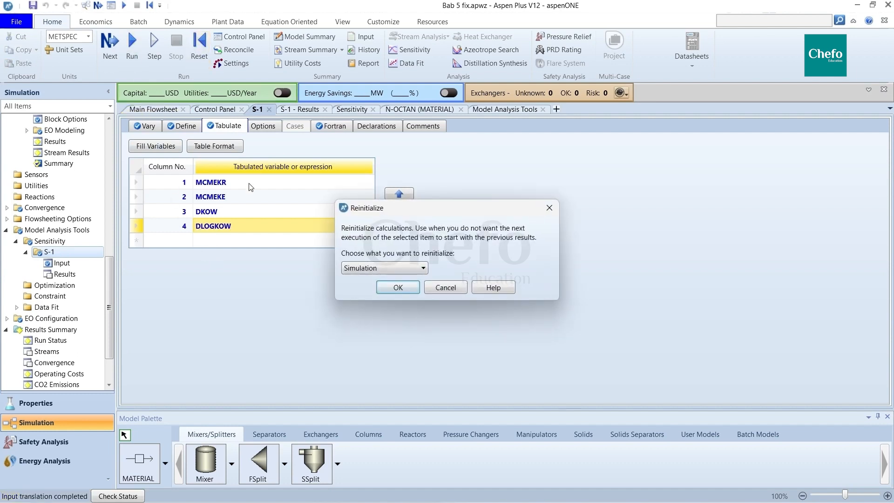
pyautogui.click(390, 286)
pyautogui.click(572, 273)
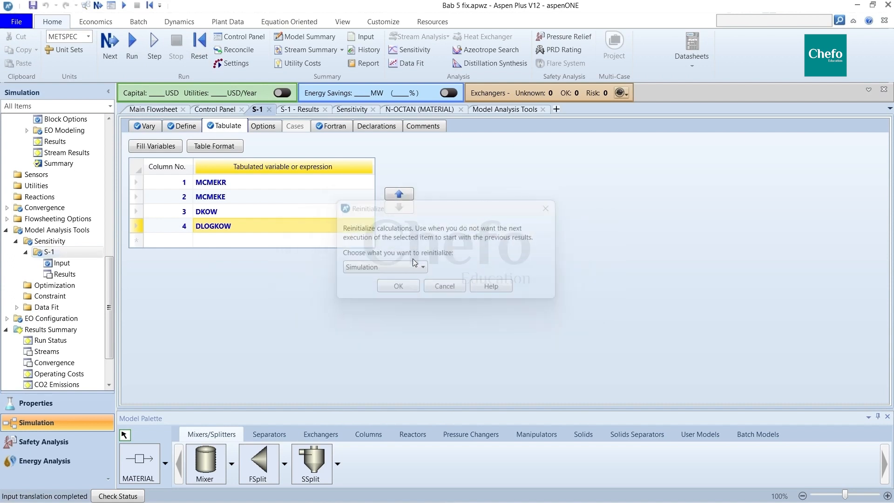
pyautogui.click(110, 47)
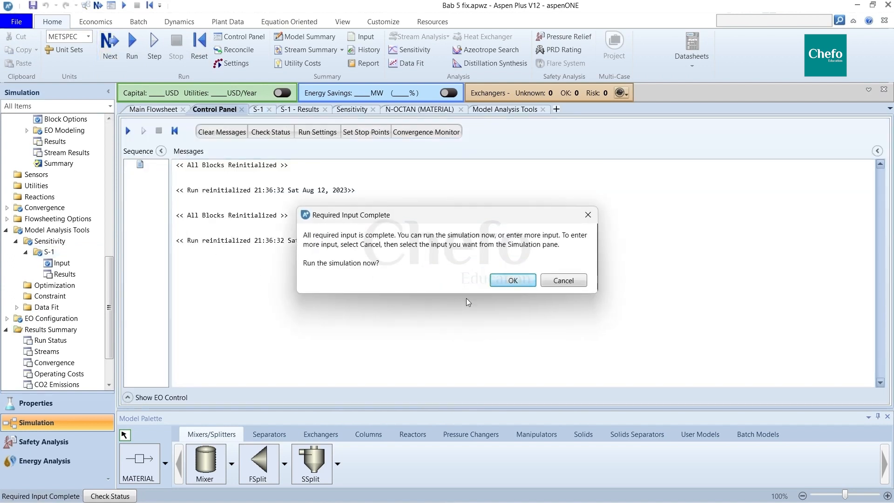
pyautogui.click(495, 280)
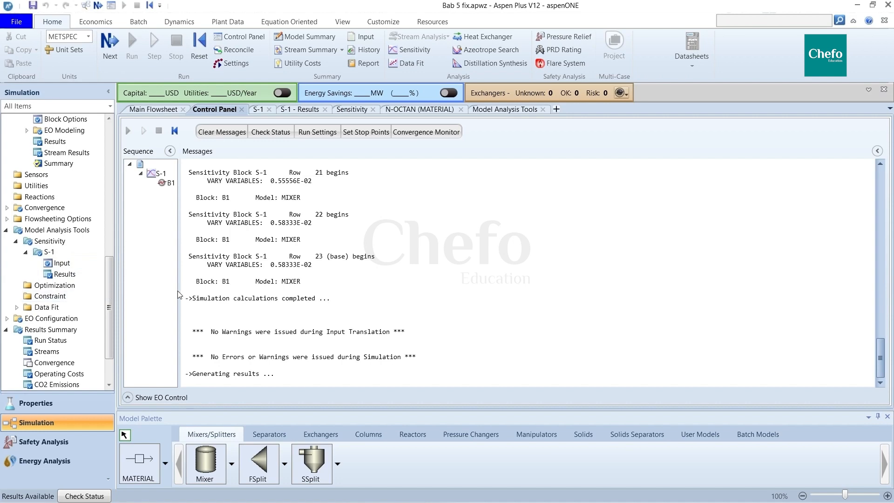
# Step: Open the stream results summary for all streams and expand the Mass Fractions rows by component
pyautogui.click(304, 50)
pyautogui.scroll(-6, 482, 289)
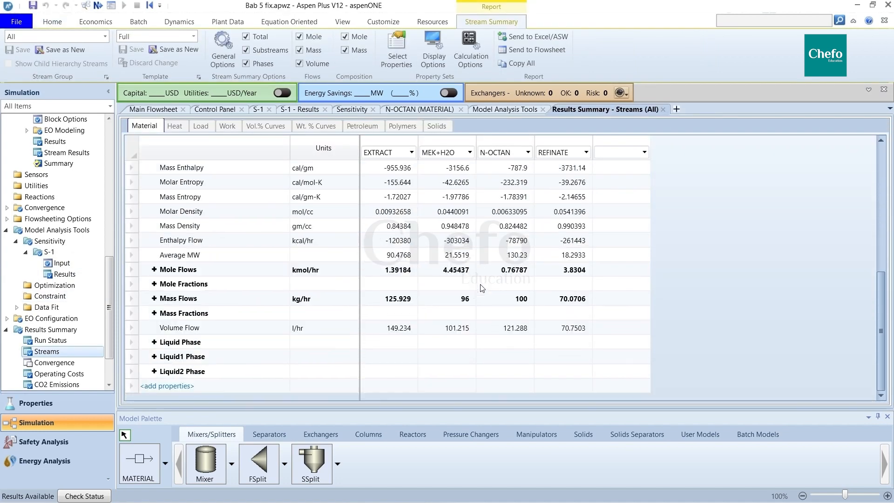
pyautogui.click(154, 313)
pyautogui.scroll(-3, 390, 316)
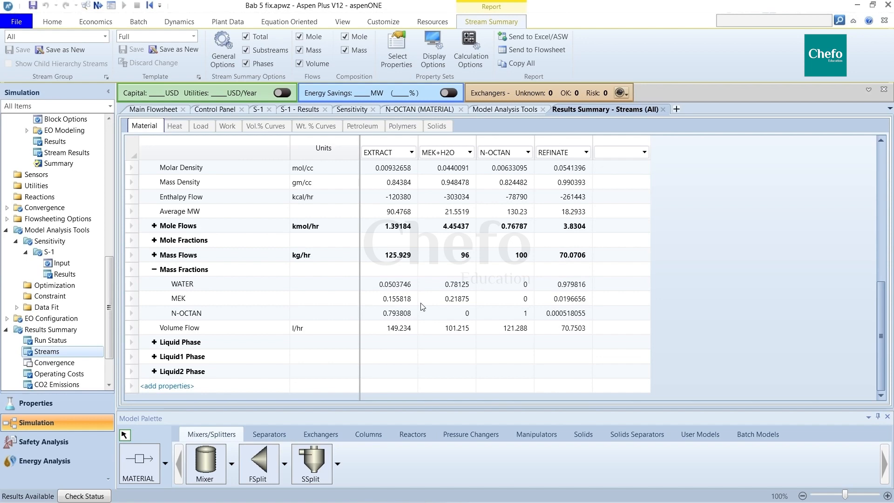
pyautogui.press('super+shift+s')
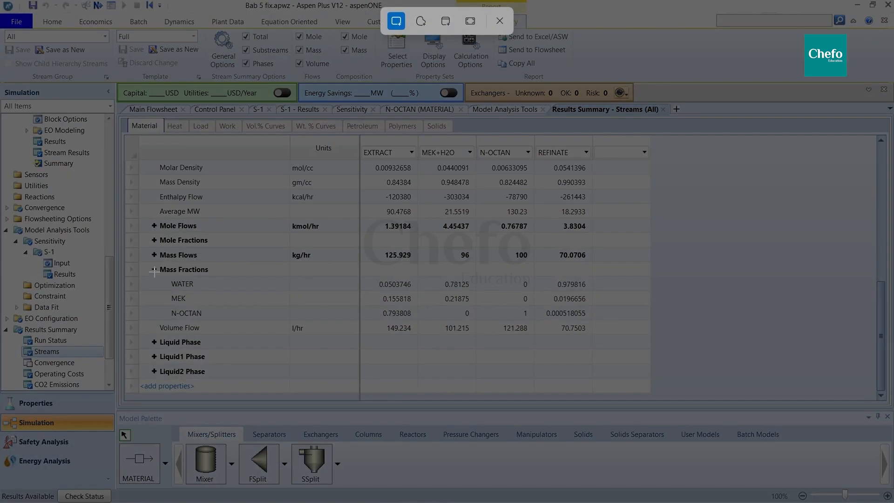
pyautogui.press('Escape')
pyautogui.scroll(1, 290, 248)
pyautogui.scroll(-1, 290, 248)
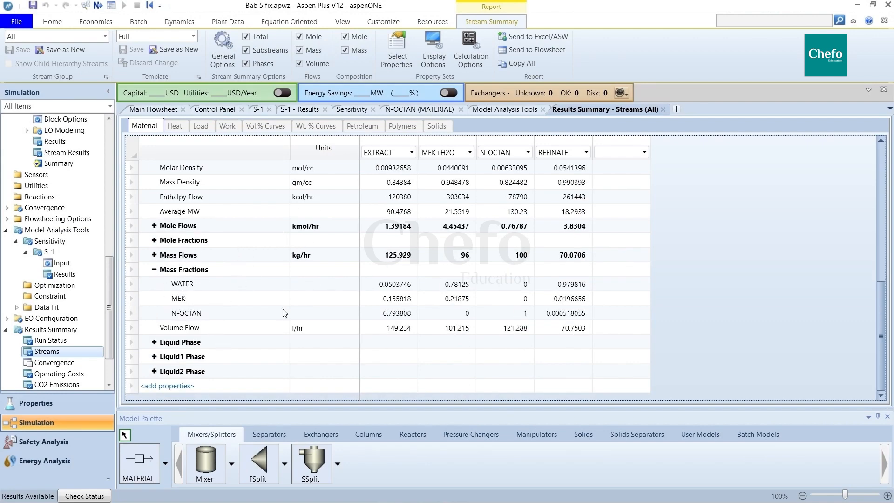
# Step: Capture a screen snip of the stream results table from Molar Density down to Volume Flow and open it in Snipping Tool
pyautogui.press('super+shift+s')
pyautogui.moveTo(138, 138); pyautogui.dragTo(604, 335)
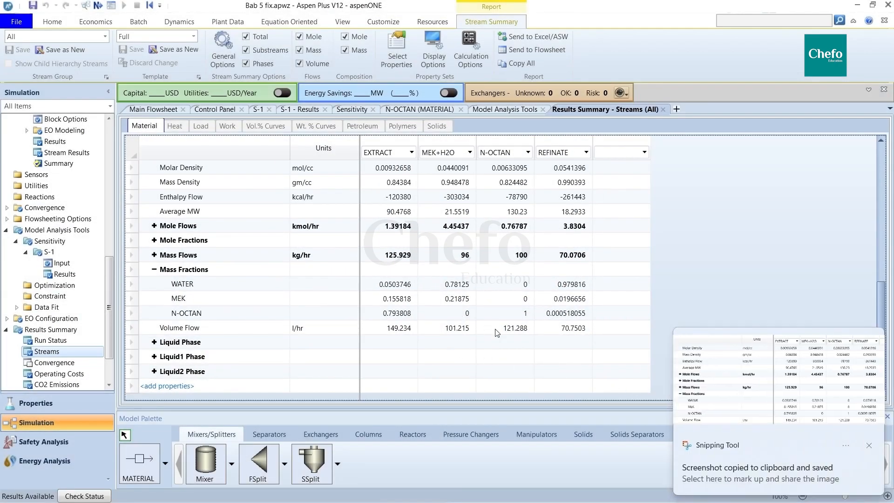
pyautogui.rightClick(720, 387)
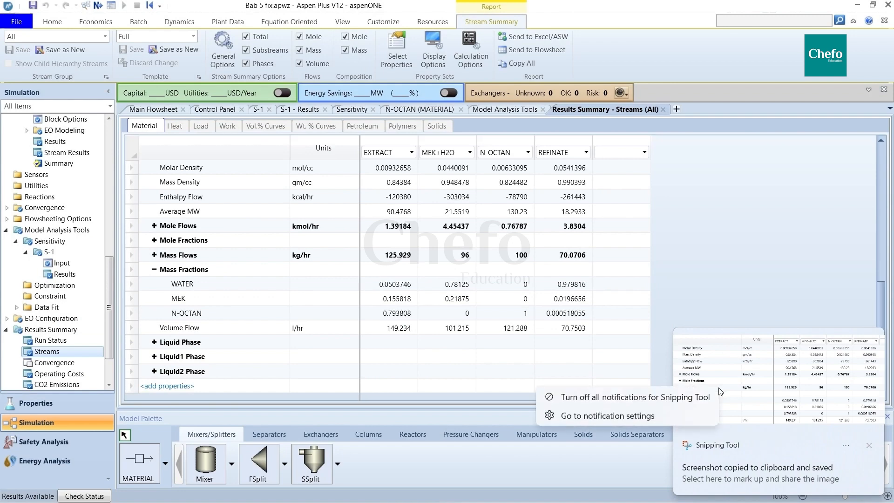
pyautogui.click(732, 384)
pyautogui.click(732, 384)
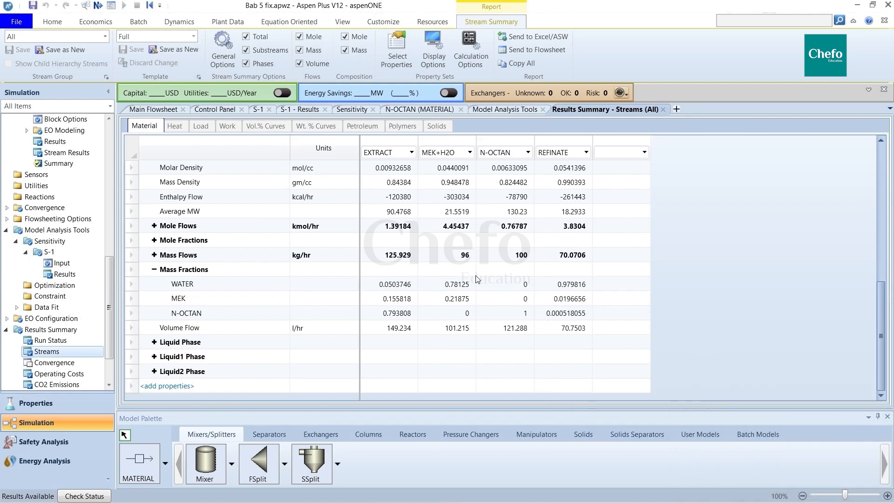
pyautogui.rightClick(512, 280)
pyautogui.click(549, 321)
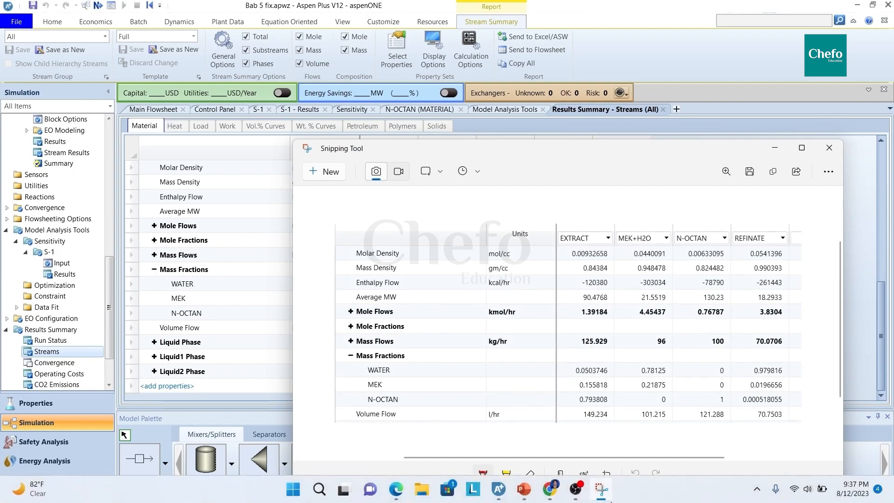
# Step: Switch to PowerPoint, add a new slide after the Kasus slide, and place the captured stream table in its content area
pyautogui.click(523, 489)
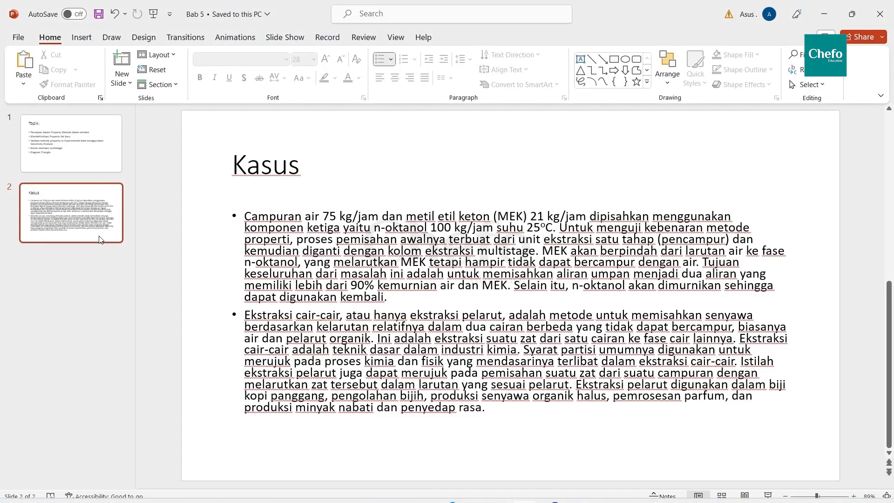
pyautogui.click(97, 221)
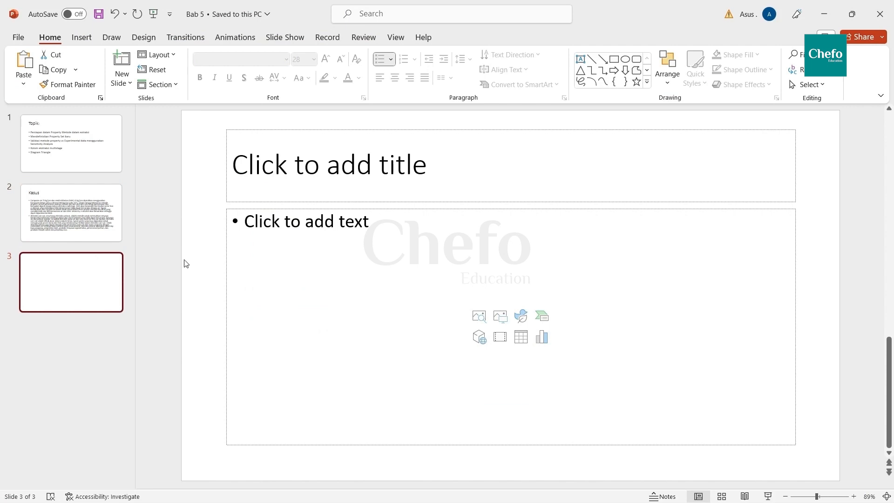
pyautogui.hotkey('ctrl', 'v')
pyautogui.moveTo(361, 292); pyautogui.dragTo(283, 317)
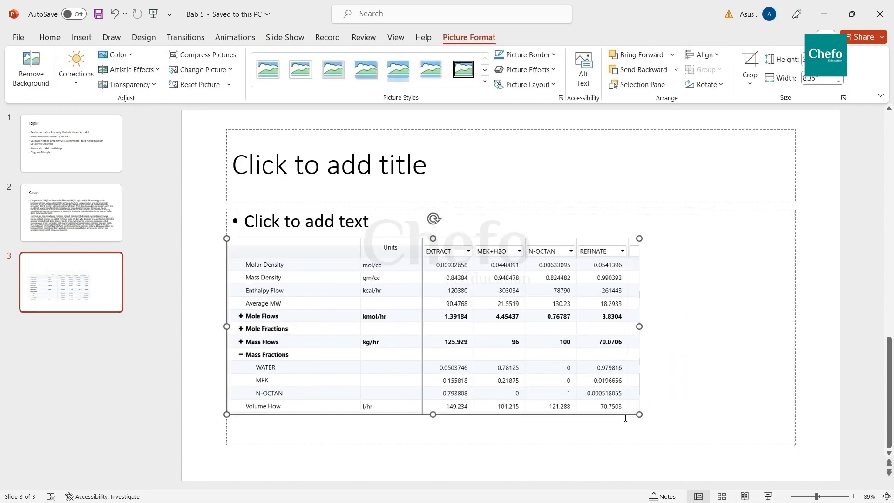
# Step: Title the new slide "Single stage dengan sensitivity"
pyautogui.click(304, 191)
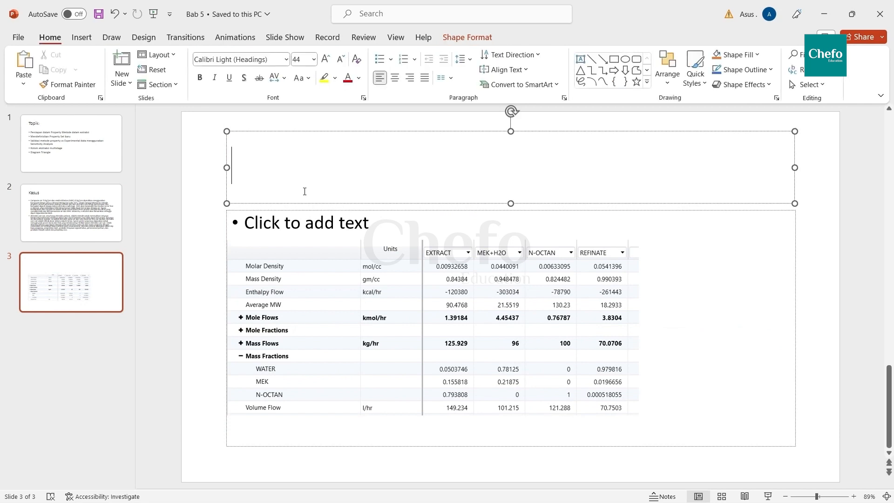
pyautogui.write('SINGK')
pyautogui.press('BackSpace')
pyautogui.press('BackSpace')
pyautogui.press('BackSpace')
pyautogui.press('BackSpace')
pyautogui.press('capslock')
pyautogui.write('in')
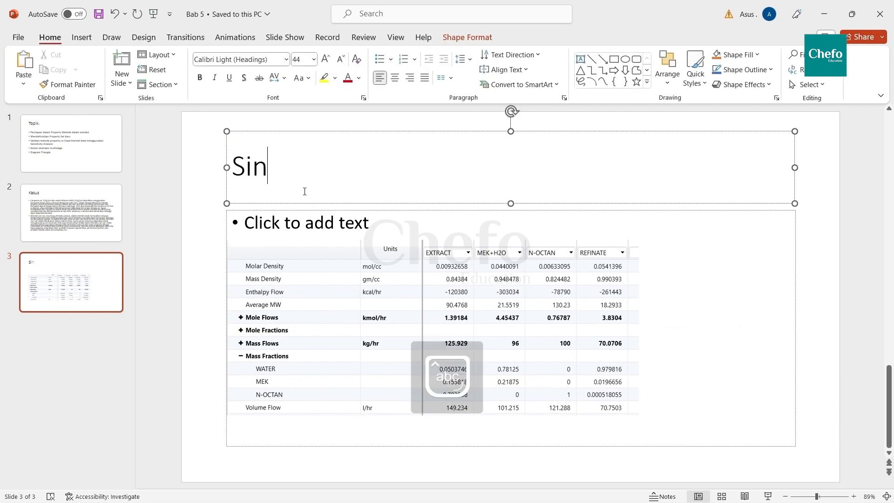
pyautogui.write('gle stage ')
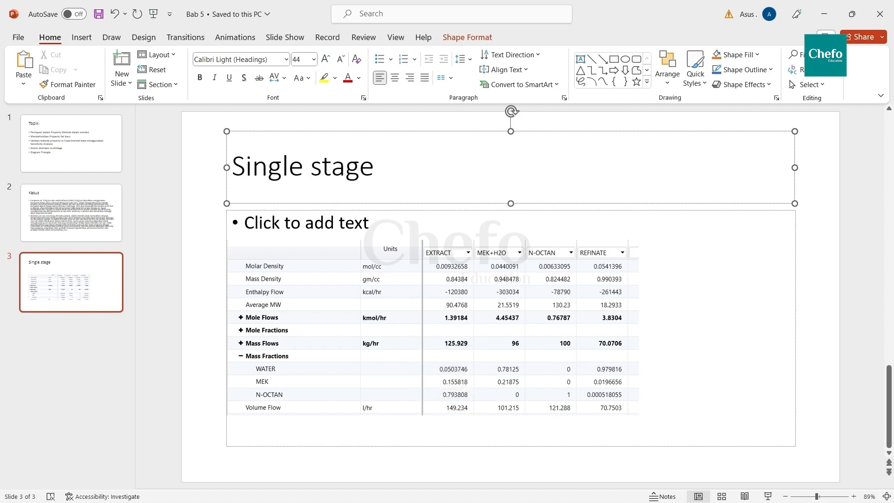
pyautogui.write('dengan sen')
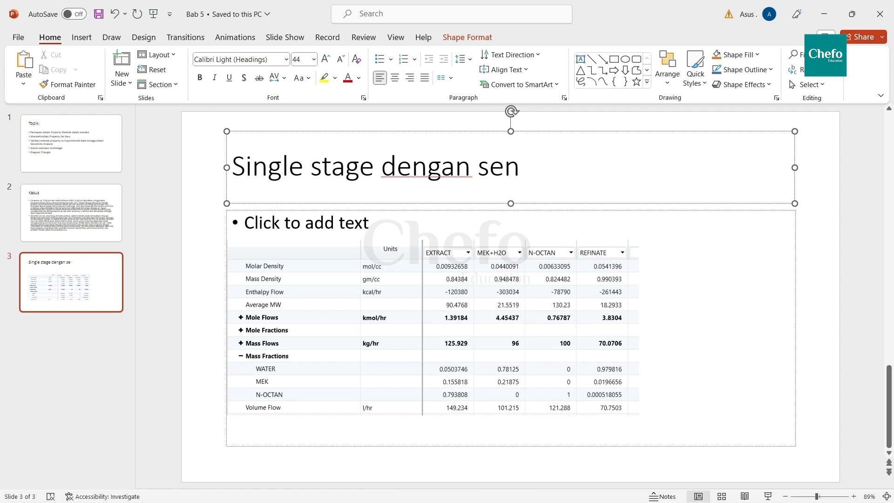
pyautogui.write('sitivity')
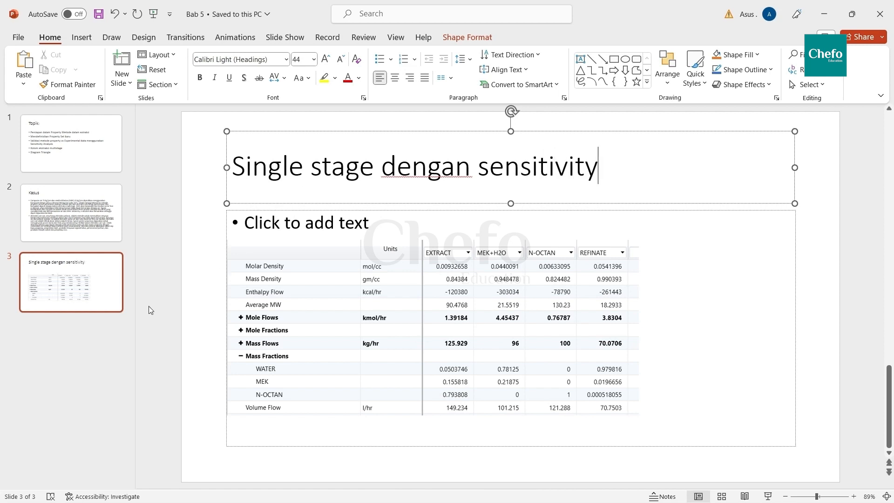
pyautogui.click(198, 259)
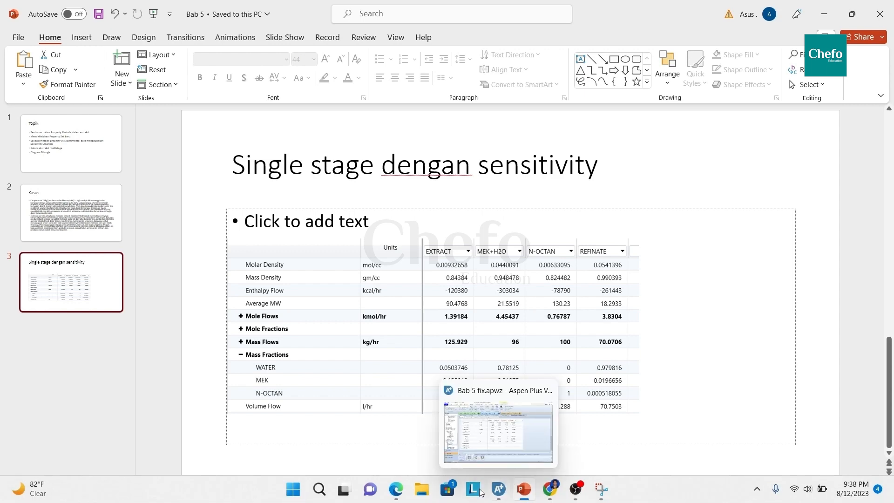
# Step: Return to Aspen Plus, expand the Mass Flows rows, and examine the component mass flows and fractions in each stream
pyautogui.click(498, 492)
pyautogui.scroll(5, 275, 276)
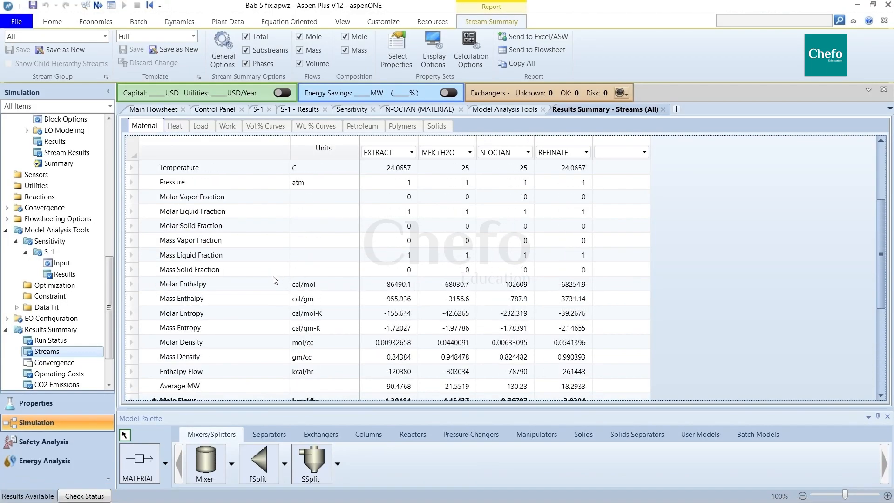
pyautogui.scroll(1, 190, 318)
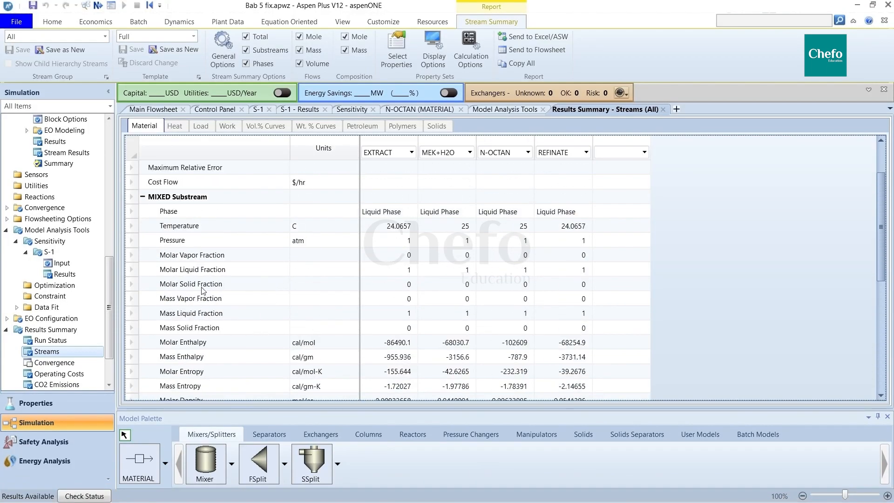
pyautogui.scroll(-3, 204, 291)
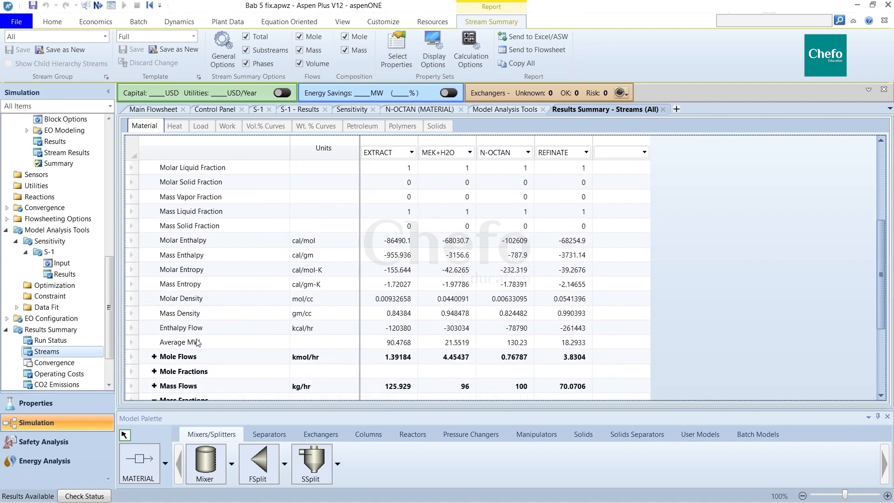
pyautogui.scroll(-1, 198, 344)
pyautogui.click(155, 357)
pyautogui.scroll(-2, 280, 326)
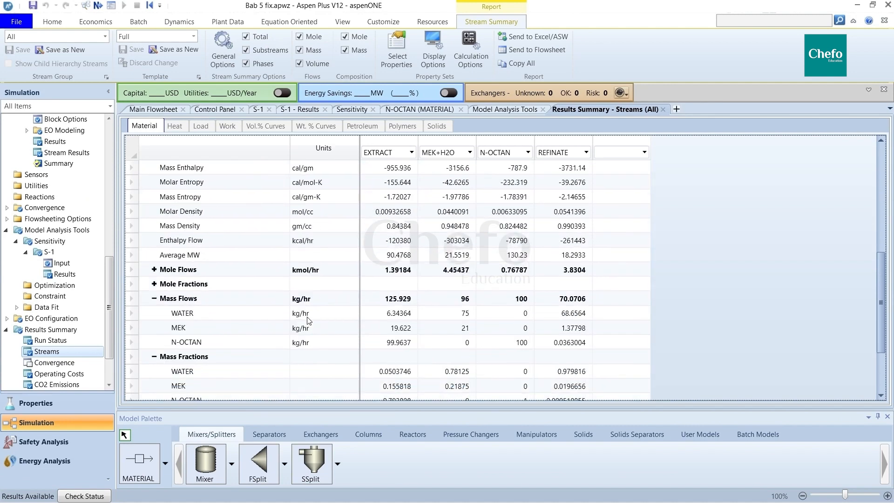
pyautogui.scroll(-1, 400, 340)
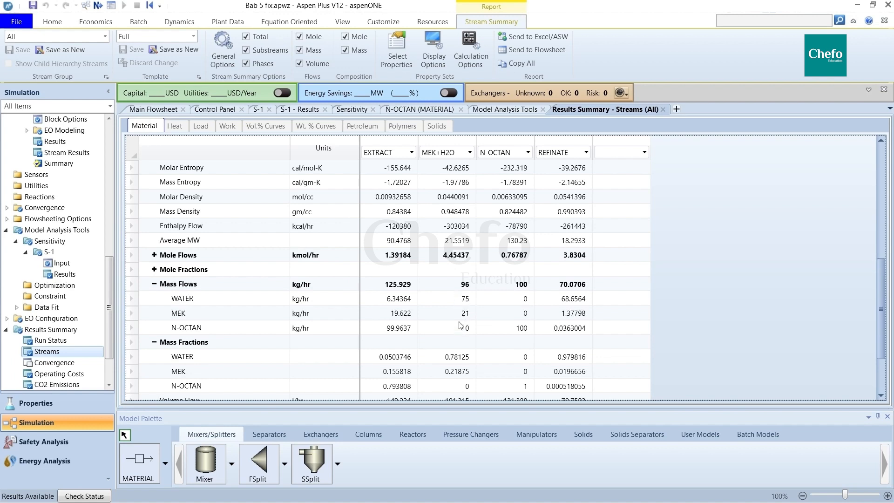
pyautogui.scroll(-1, 405, 318)
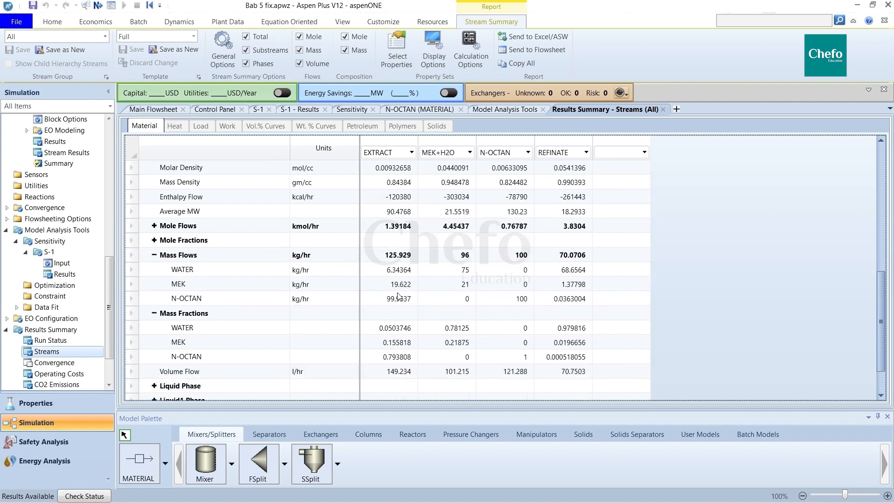
# Step: Deactivate sensitivity analysis S-1, then rerun the simulation from a reinitialized state
pyautogui.rightClick(48, 251)
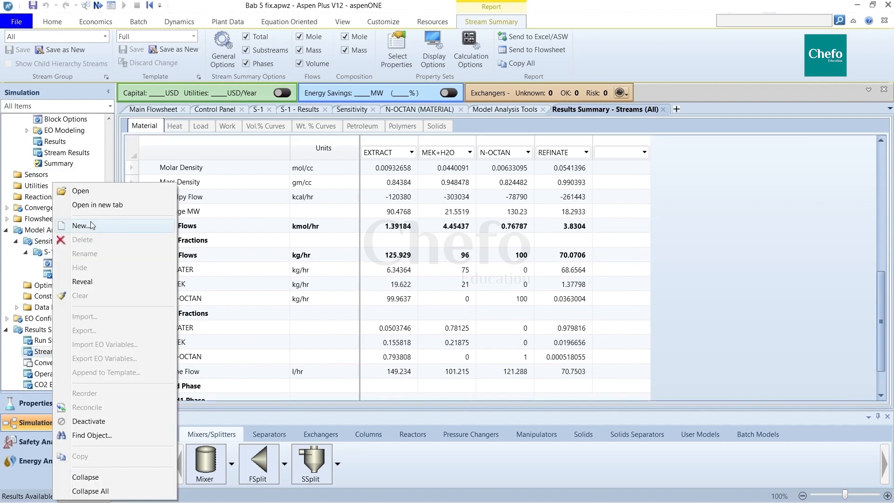
pyautogui.click(89, 421)
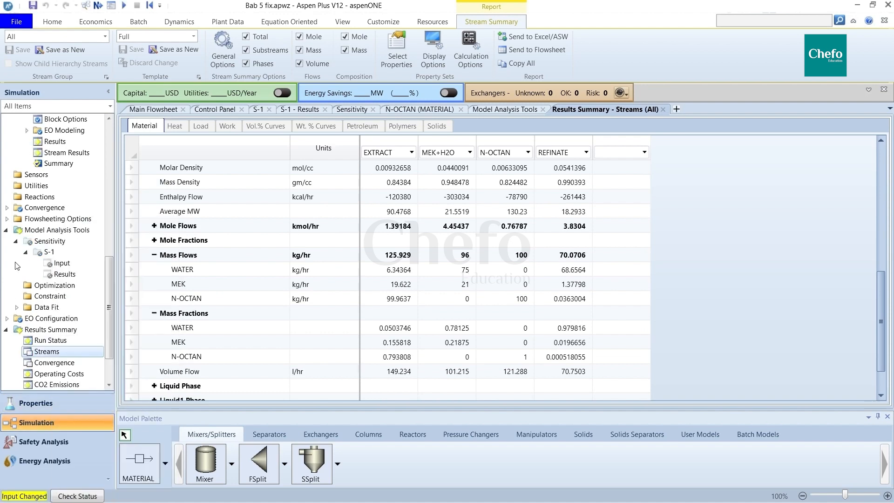
pyautogui.click(149, 7)
pyautogui.click(398, 287)
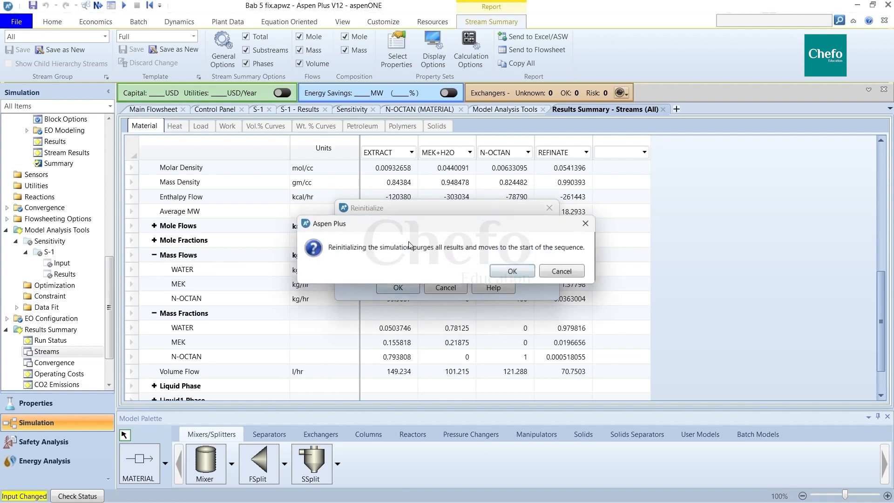
pyautogui.click(503, 269)
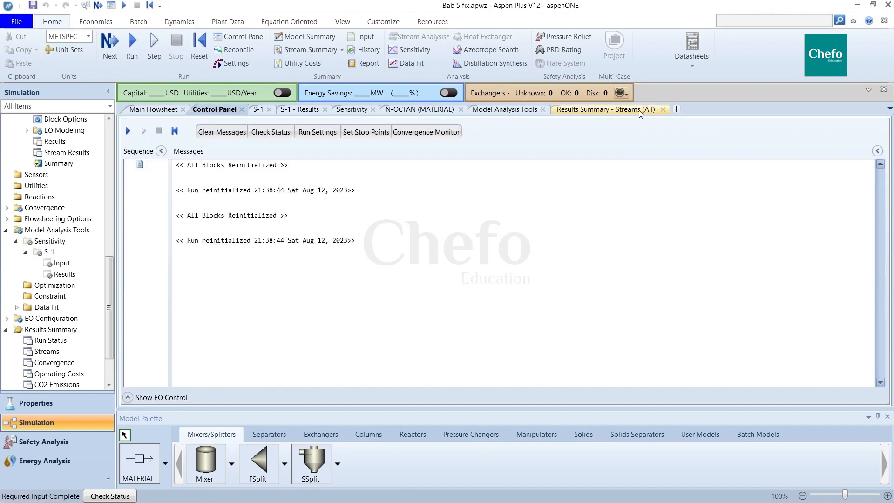
pyautogui.click(664, 109)
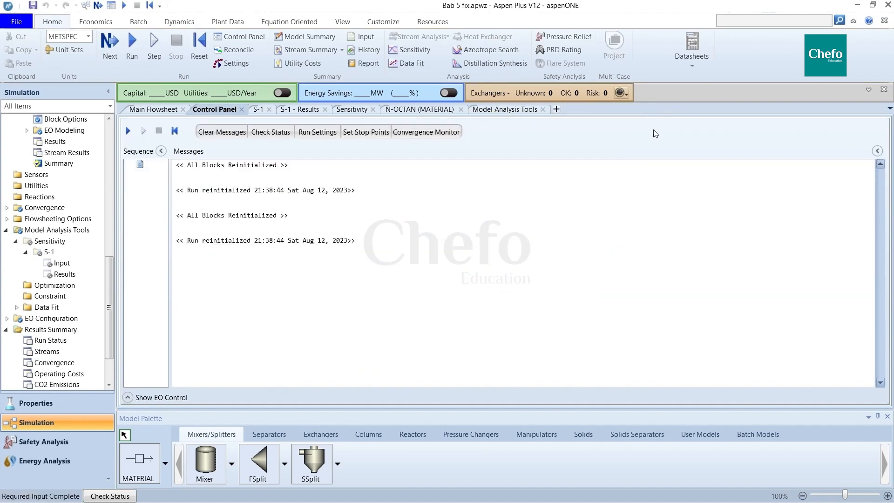
pyautogui.click(133, 51)
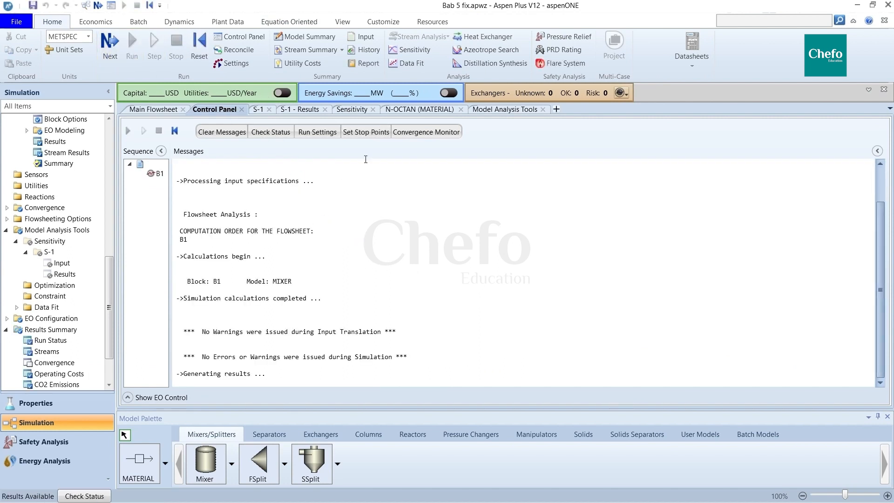
# Step: Open the material stream summary and expand the Mass Fractions rows for all streams
pyautogui.click(295, 50)
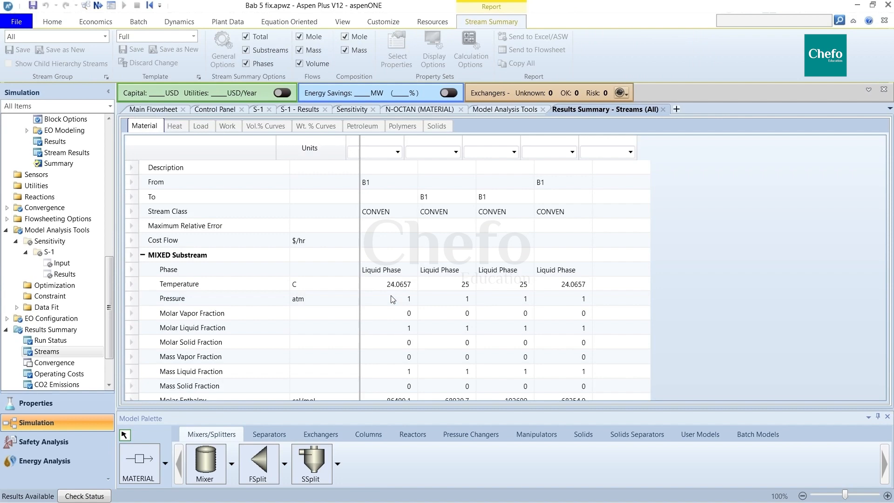
pyautogui.scroll(-6, 394, 298)
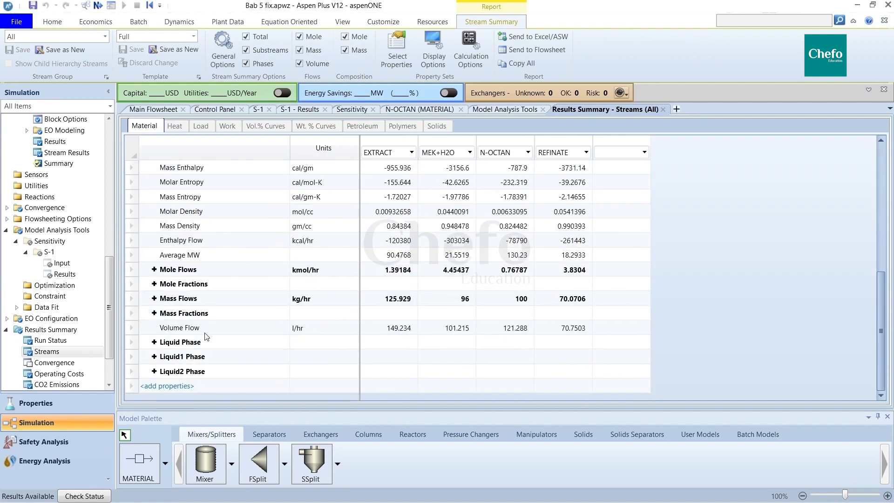
pyautogui.click(155, 314)
pyautogui.scroll(-1, 369, 305)
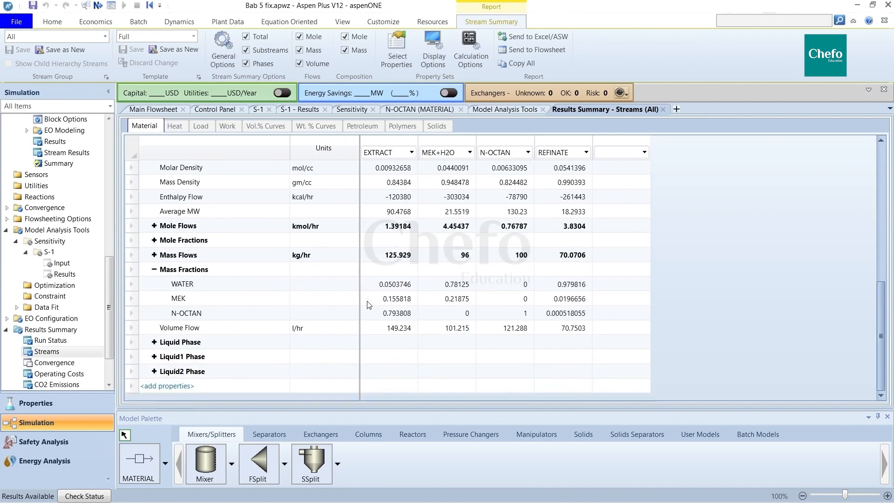
# Step: Capture a screen snip of the stream table from the header through Volume Flow, then copy the image from Snipping Tool
pyautogui.moveTo(419, 501)
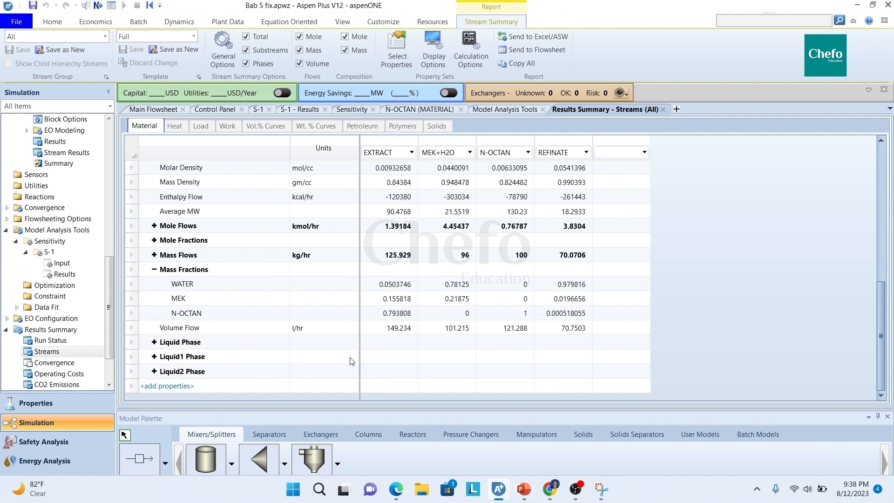
pyautogui.press('super+shift+s')
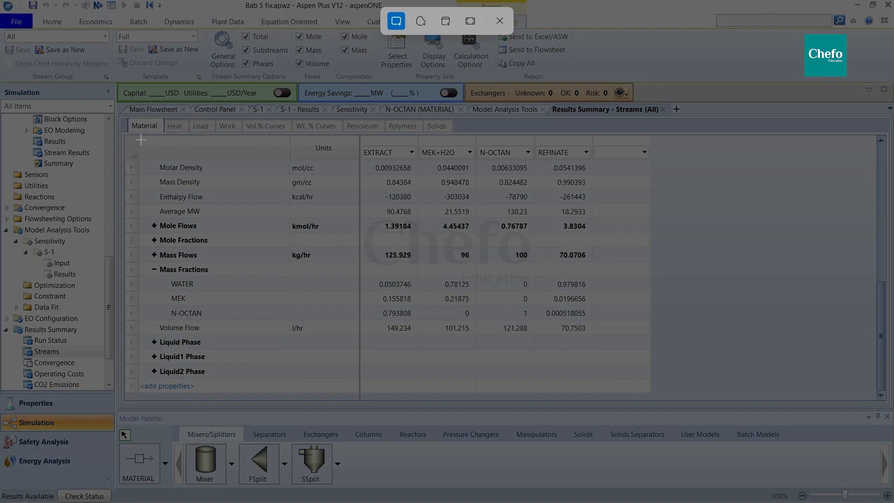
pyautogui.moveTo(129, 139); pyautogui.dragTo(650, 339)
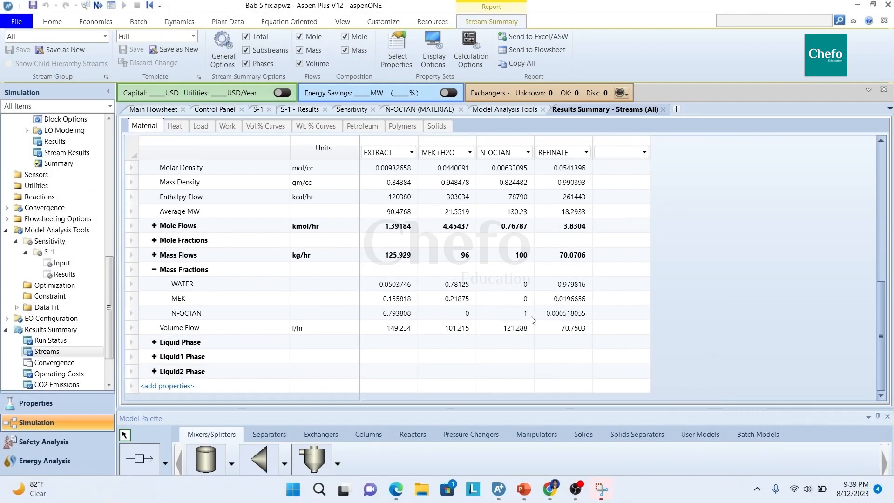
pyautogui.click(603, 490)
pyautogui.rightClick(518, 334)
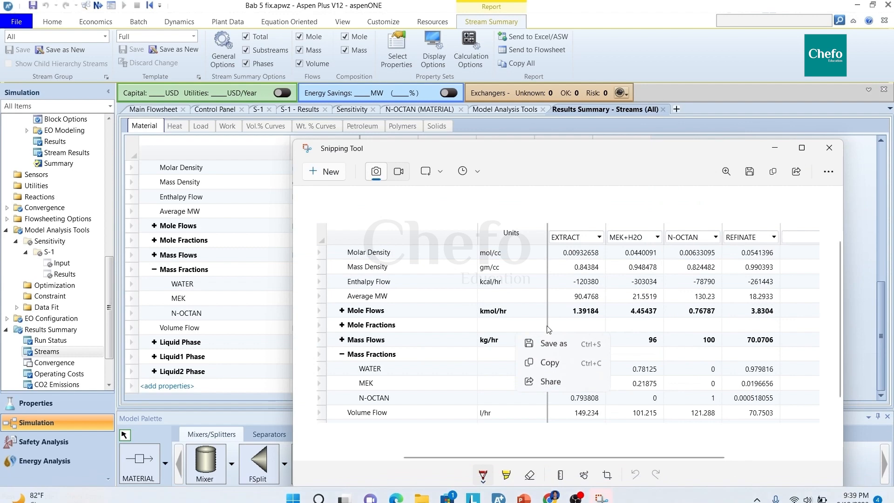
pyautogui.click(565, 362)
# Step: Switch to PowerPoint, add a slide after the Kasus slide, paste the stream table, and enlarge it to fill the content area
pyautogui.click(524, 491)
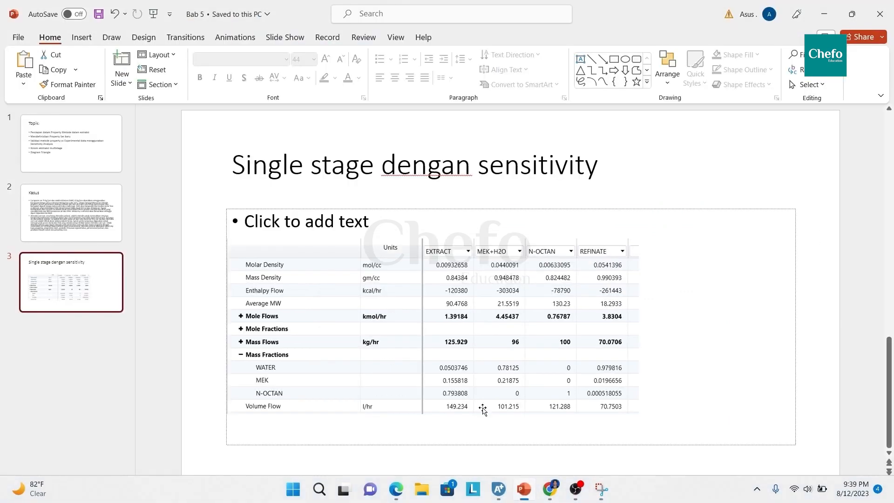
pyautogui.click(120, 230)
pyautogui.press('Return')
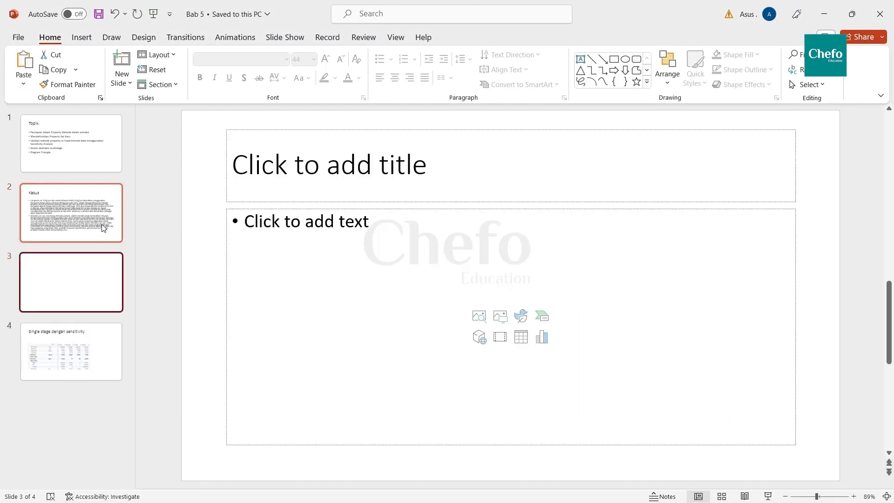
pyautogui.hotkey('ctrl', 'v')
pyautogui.moveTo(343, 259); pyautogui.dragTo(280, 314)
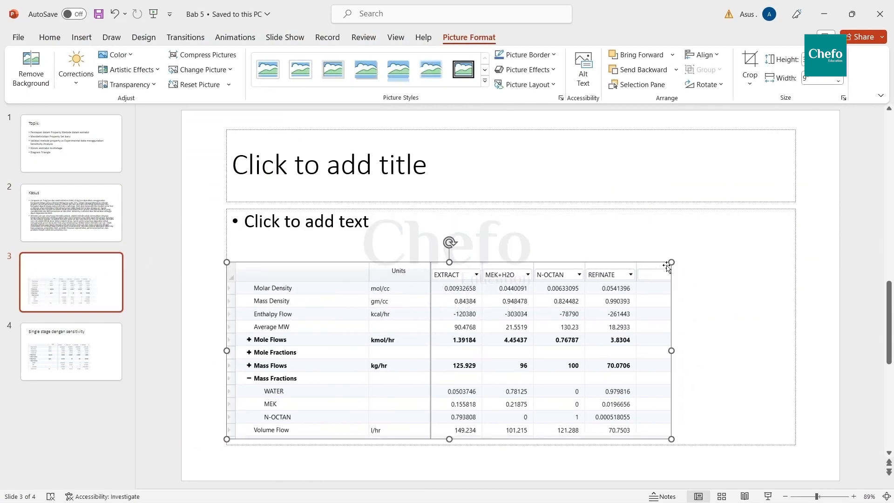
pyautogui.moveTo(671, 262); pyautogui.dragTo(794, 210)
# Step: Title the new slide "Single stage tanpa sensitivity"
pyautogui.click(366, 191)
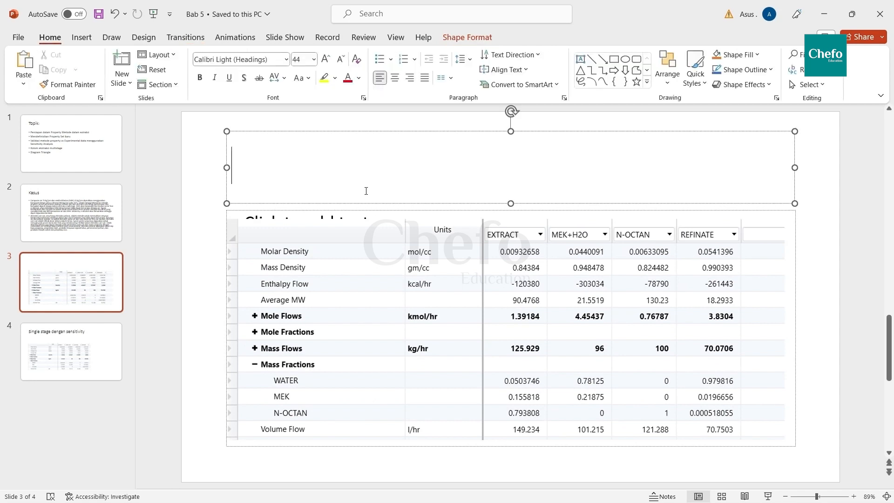
pyautogui.write('SIngle s')
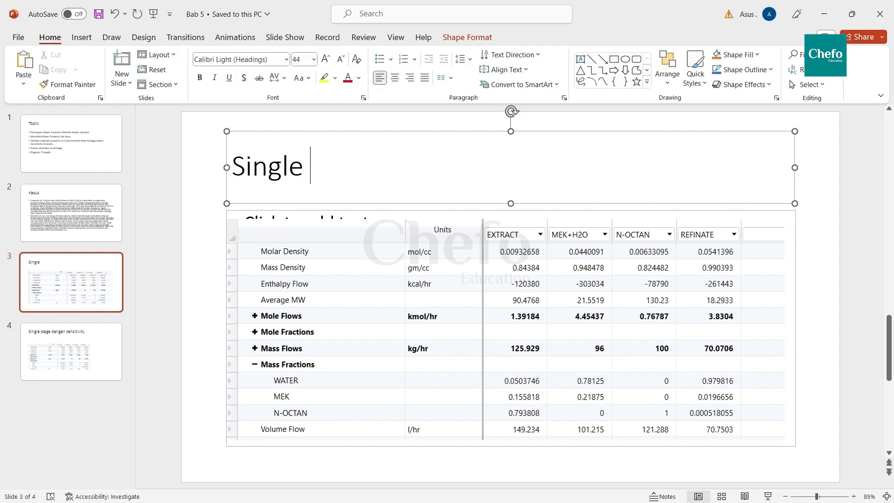
pyautogui.write('tage ')
pyautogui.write('we')
pyautogui.press('BackSpace')
pyautogui.press('BackSpace')
pyautogui.write('tanpa')
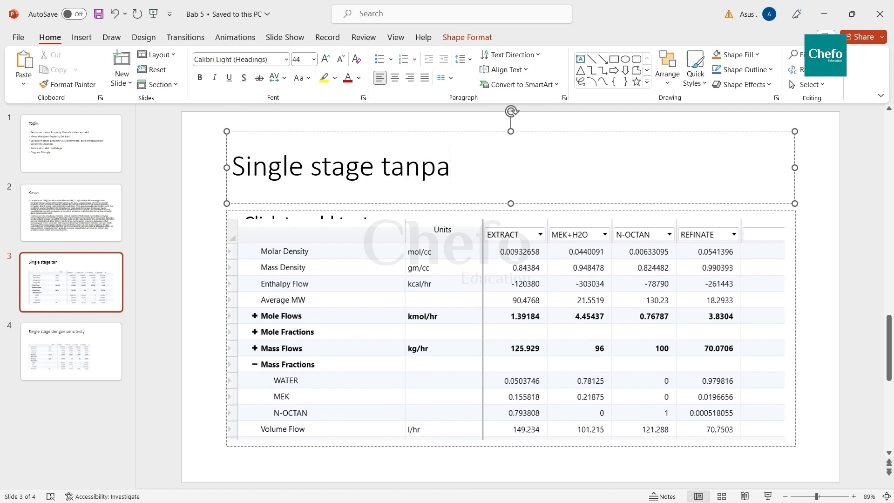
pyautogui.write(' sensitivity')
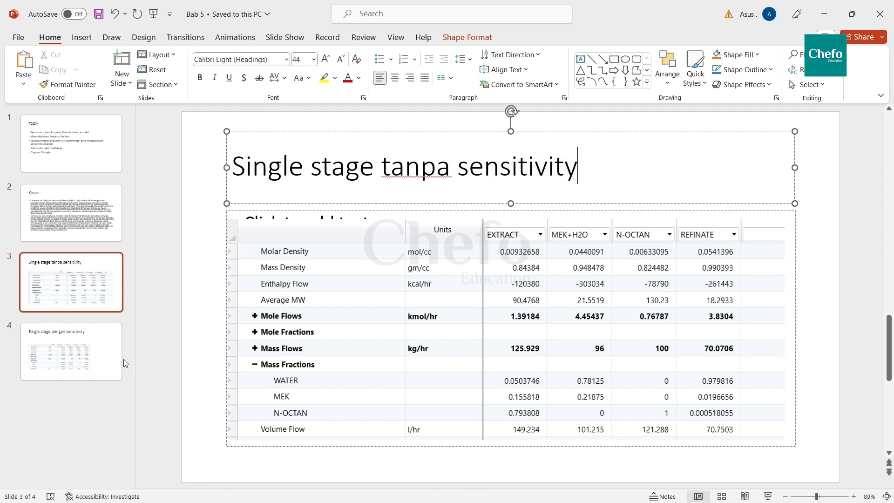
# Step: Compare the stream tables on the two single-stage slides, then return to Aspen Plus
pyautogui.click(101, 378)
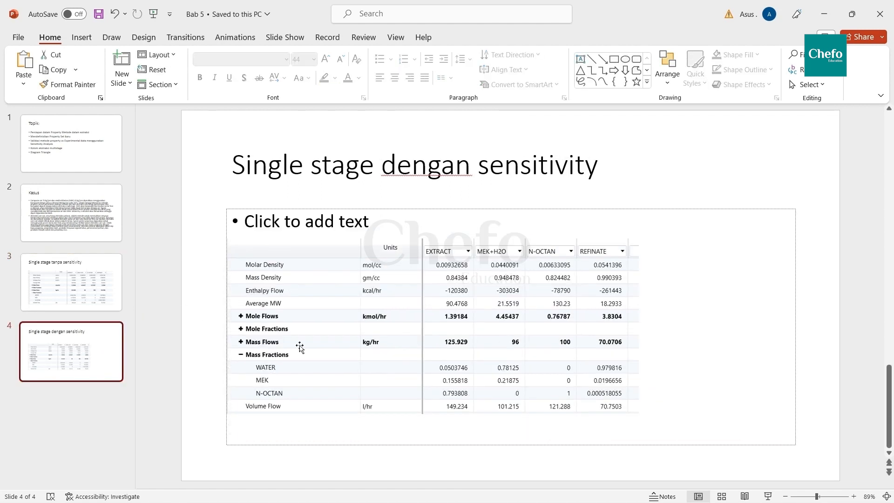
pyautogui.click(81, 287)
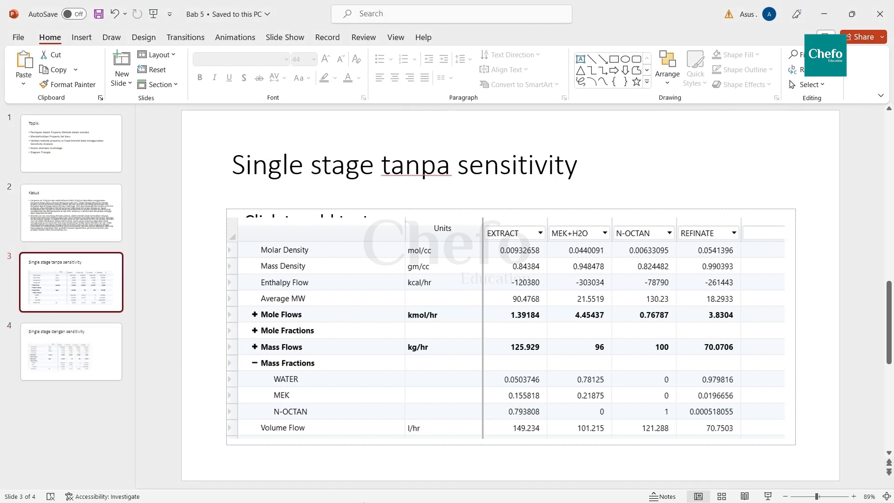
pyautogui.moveTo(363, 502)
pyautogui.moveTo(524, 498)
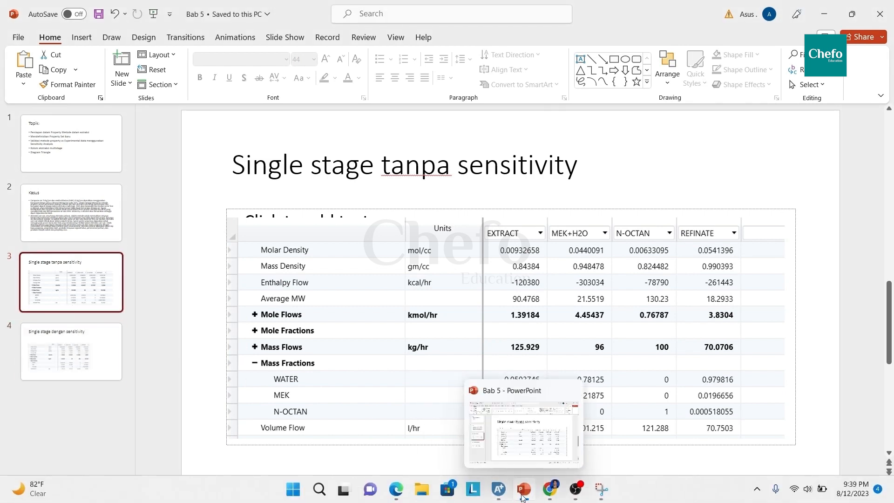
pyautogui.click(499, 490)
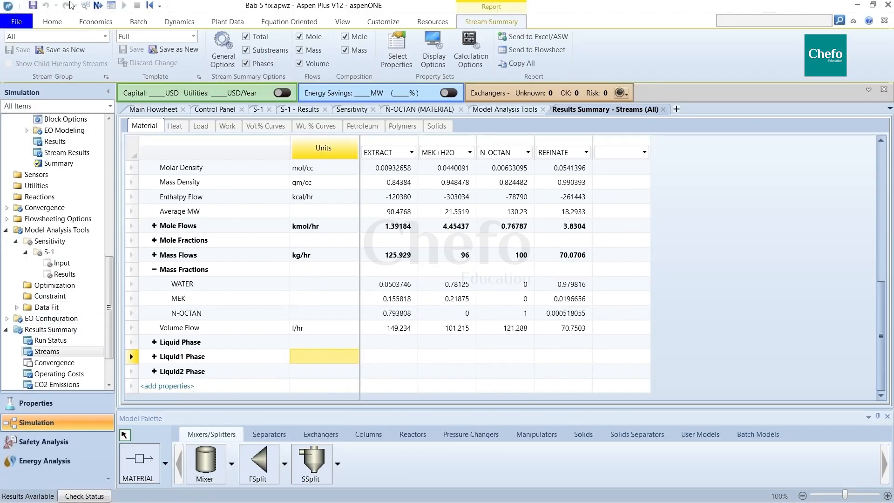
# Step: Reinitialize the simulation, close the old stream results sheet, and rerun with S-1 still deactivated
pyautogui.click(150, 6)
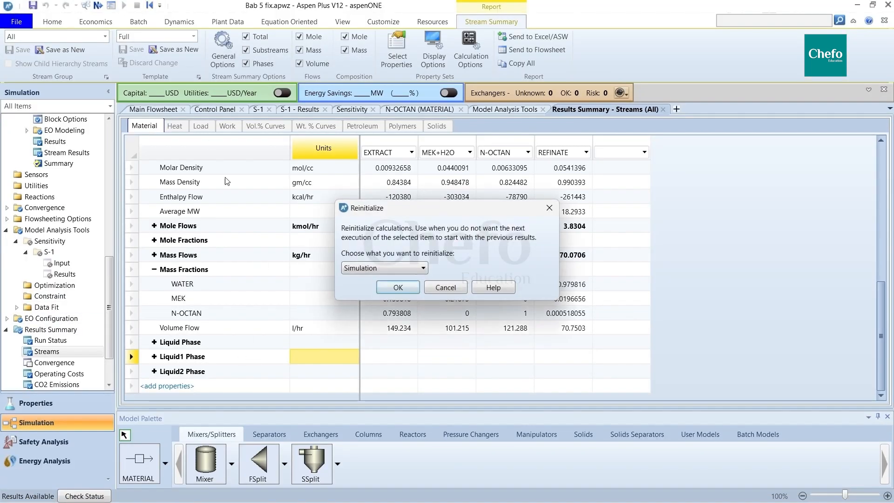
pyautogui.click(397, 288)
pyautogui.click(515, 275)
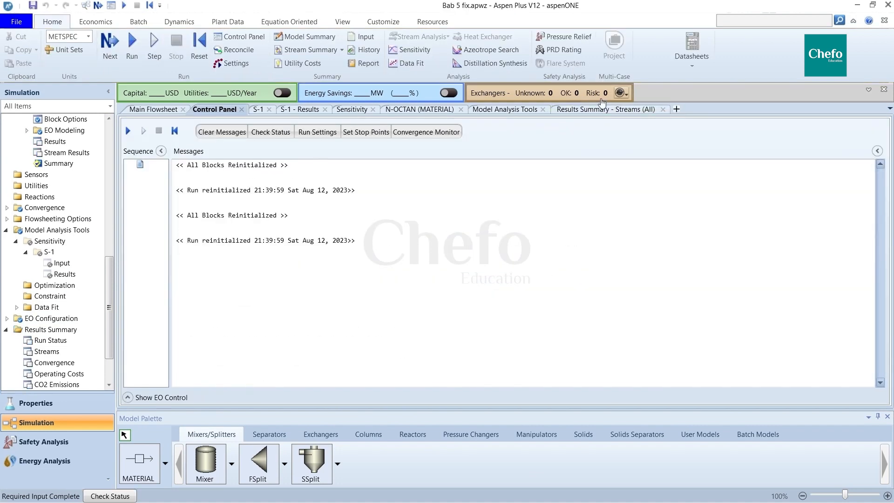
pyautogui.click(663, 109)
pyautogui.click(110, 44)
pyautogui.click(519, 285)
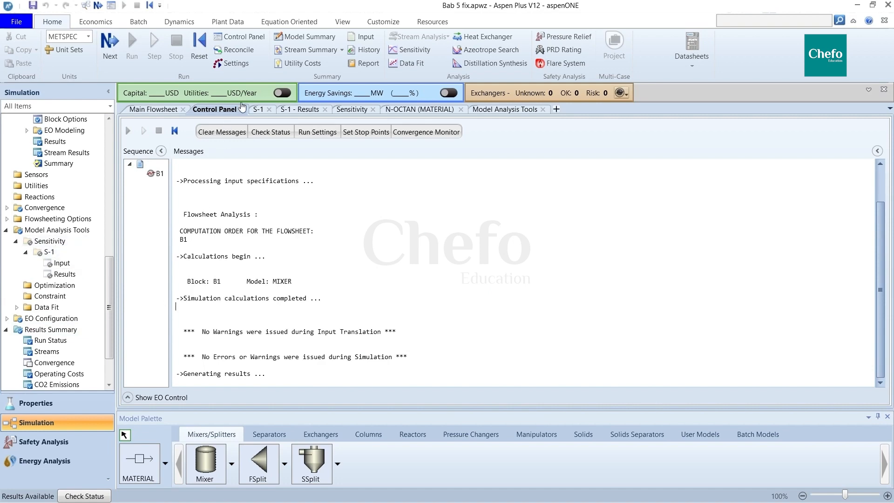
# Step: Open the rerun's stream summary, expand Mass Fractions, and check the component fractions in each stream
pyautogui.click(301, 50)
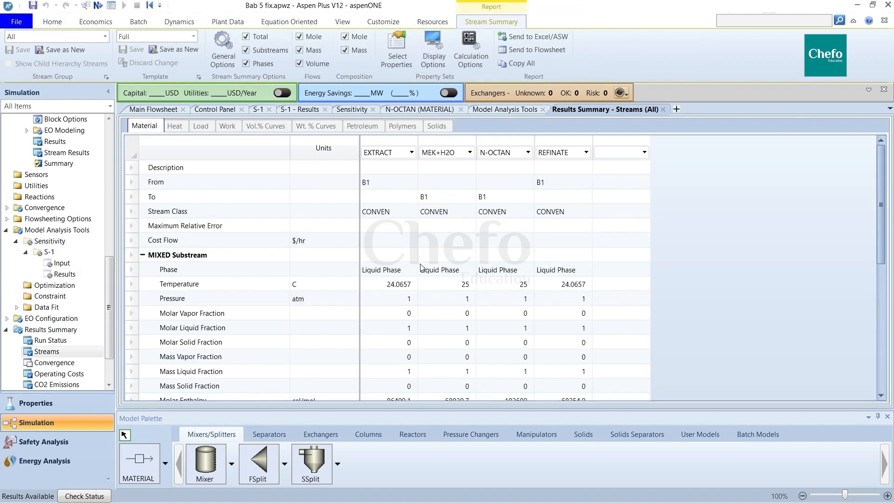
pyautogui.scroll(-4, 422, 267)
pyautogui.scroll(-3, 422, 267)
pyautogui.click(154, 314)
pyautogui.scroll(-1, 419, 309)
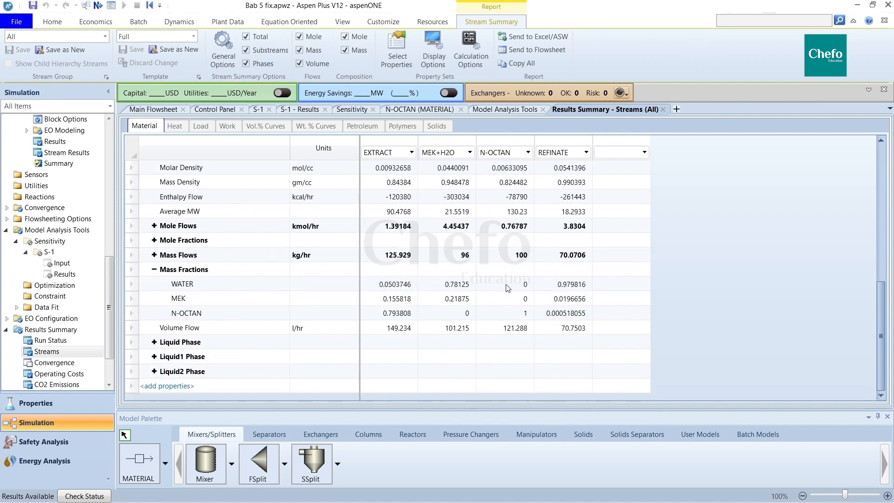
# Step: Reactivate the Sensitivity folder so that analysis S-1 is included in the simulation
pyautogui.click(50, 242)
pyautogui.rightClick(50, 241)
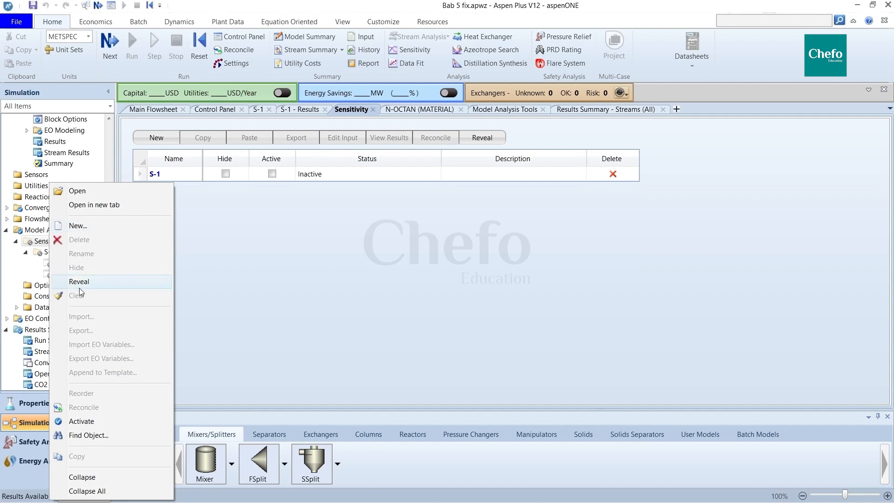
pyautogui.click(80, 423)
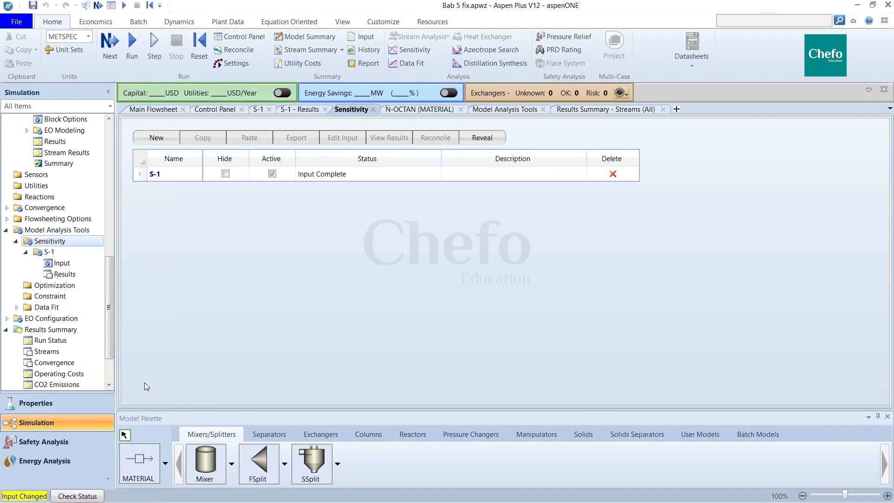
# Step: Reinitialize the whole simulation and rerun it with sensitivity analysis S-1 active
pyautogui.click(200, 44)
pyautogui.click(398, 287)
pyautogui.click(513, 273)
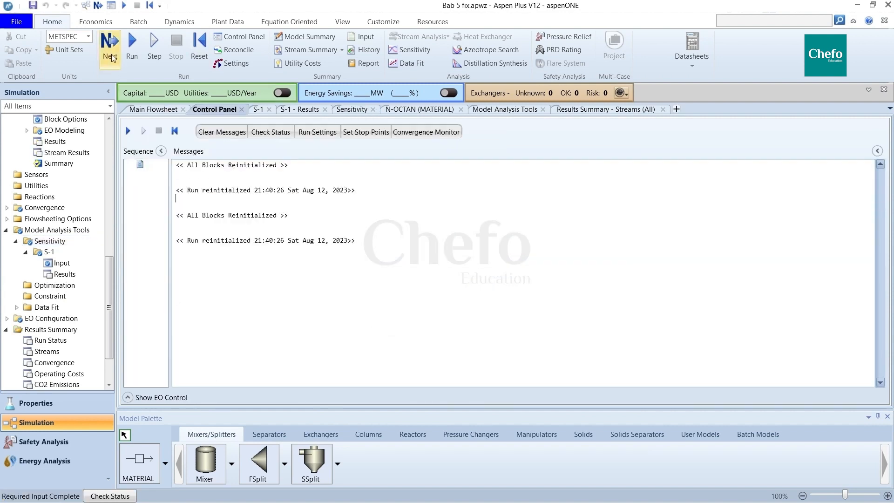
pyautogui.click(111, 53)
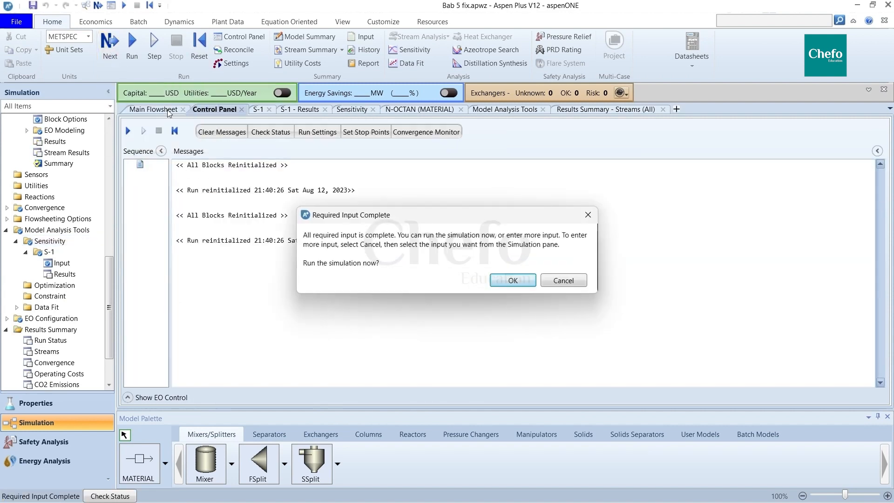
pyautogui.click(512, 281)
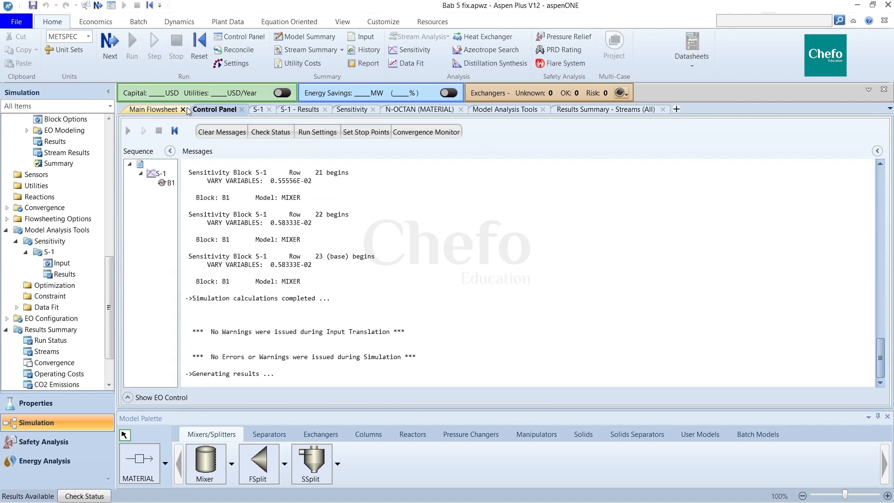
# Step: Examine how MCMEKR, MCMEKE, DKOW and DLOGKOW vary with MEK mass flow in the S-1 results, then return to the main flowsheet
pyautogui.click(64, 276)
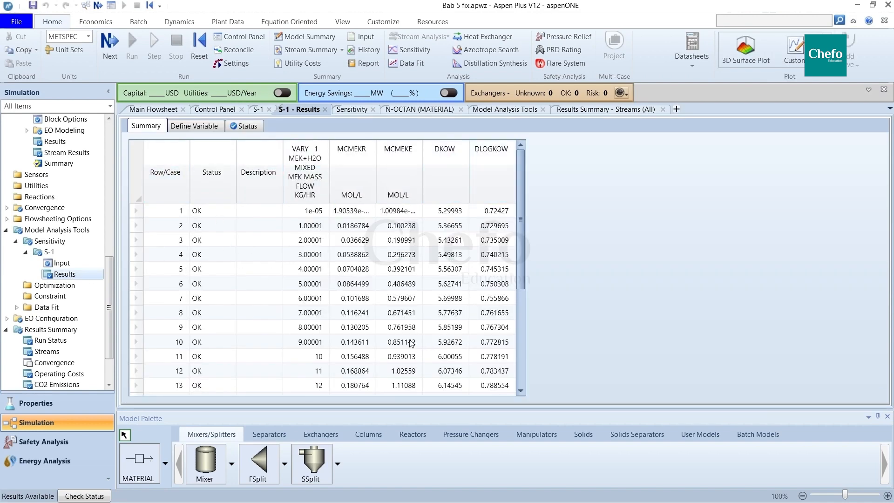
pyautogui.scroll(-3, 441, 280)
pyautogui.scroll(3, 441, 280)
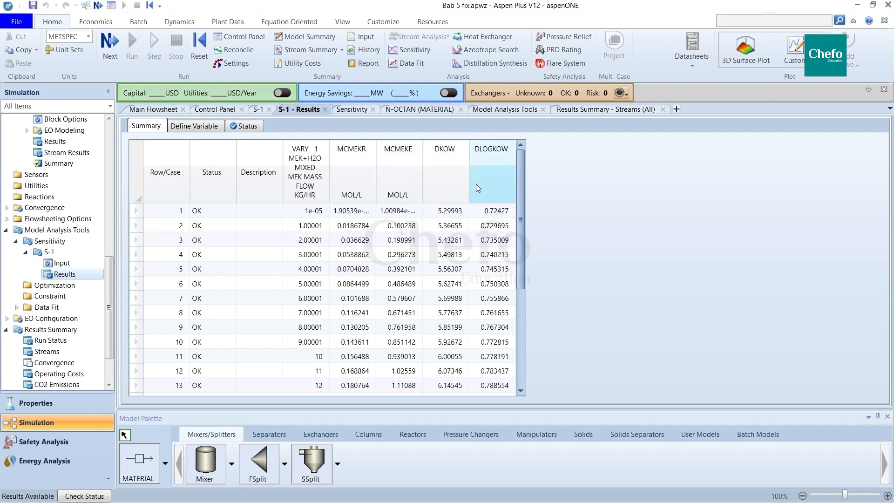
pyautogui.scroll(-3, 447, 361)
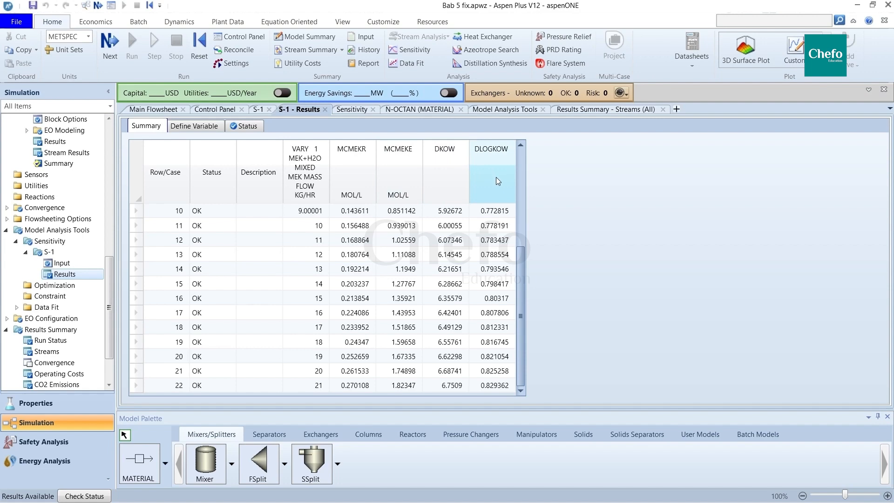
pyautogui.scroll(1, 404, 315)
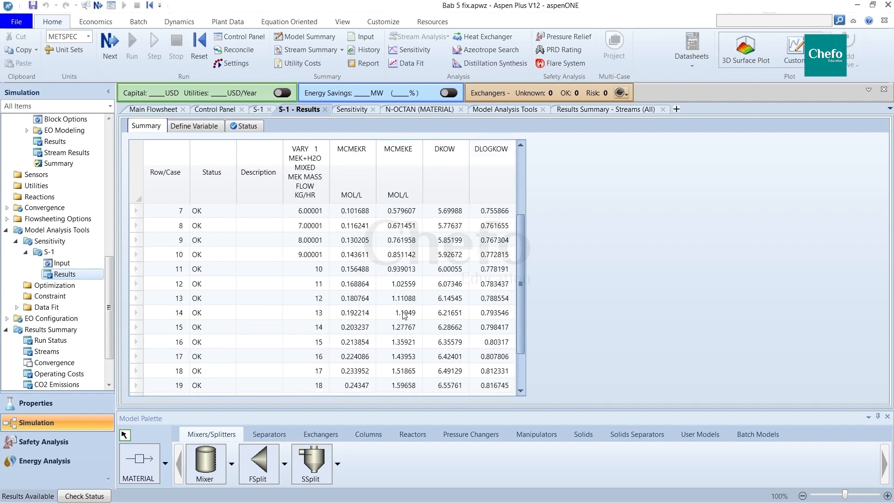
pyautogui.scroll(2, 404, 316)
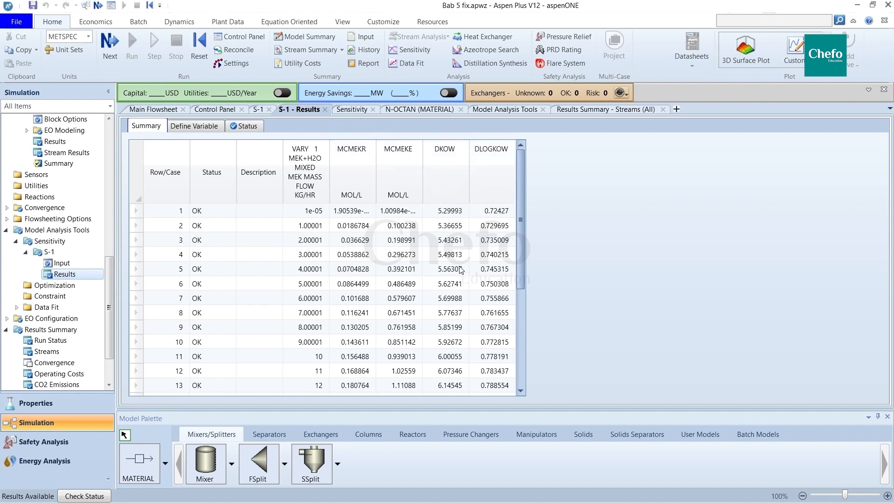
pyautogui.scroll(-3, 479, 344)
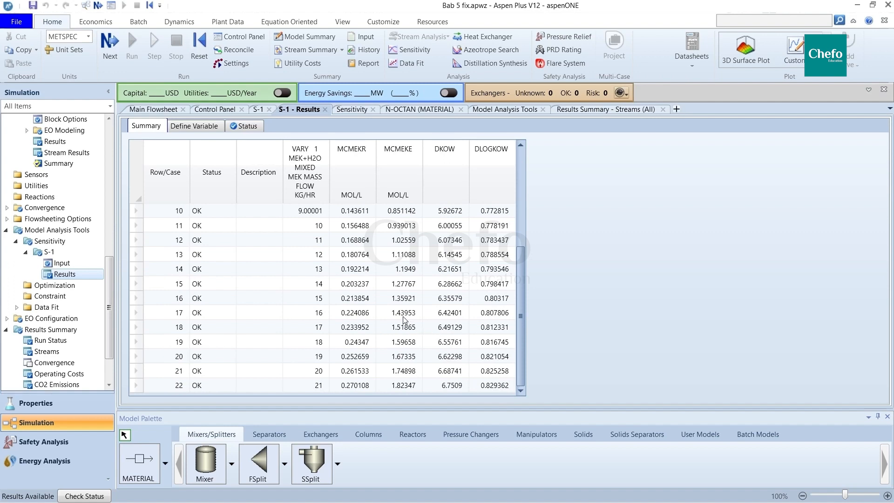
pyautogui.click(153, 109)
pyautogui.click(500, 255)
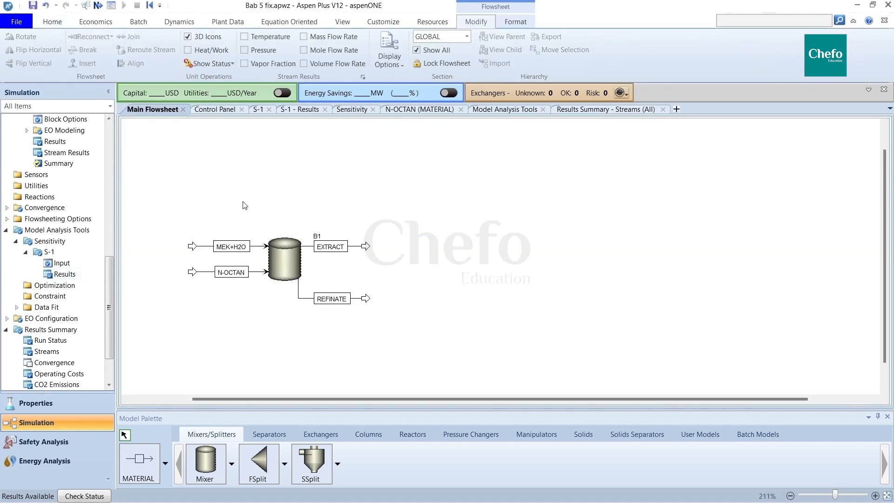
# Step: Display stream temperature and pressure on the flowsheet and move the legend fully into view beneath the streams
pyautogui.click(244, 36)
pyautogui.click(244, 50)
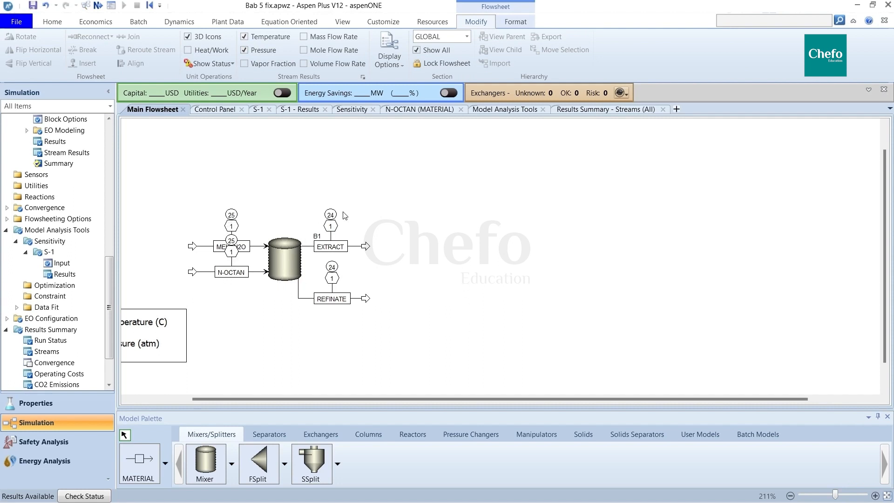
pyautogui.moveTo(170, 334); pyautogui.dragTo(255, 337)
pyautogui.click(493, 311)
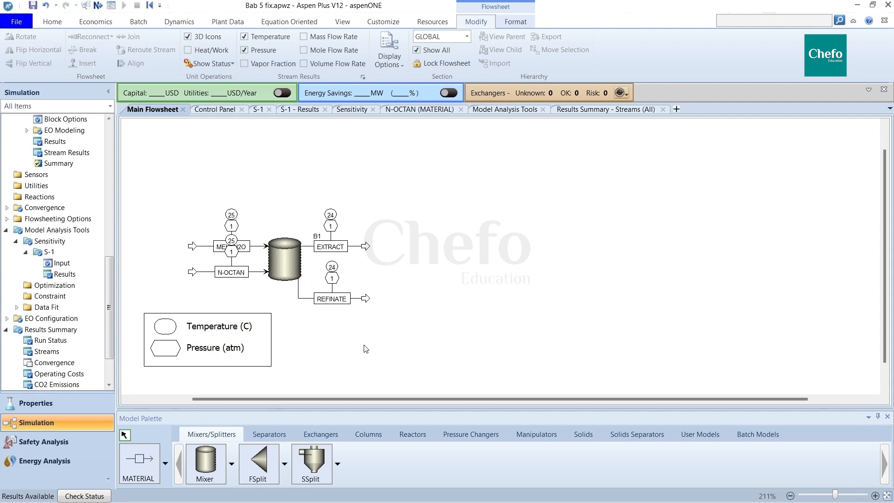
# Step: Delete block B1 from the flowsheet, leaving its four streams in place
pyautogui.click(288, 271)
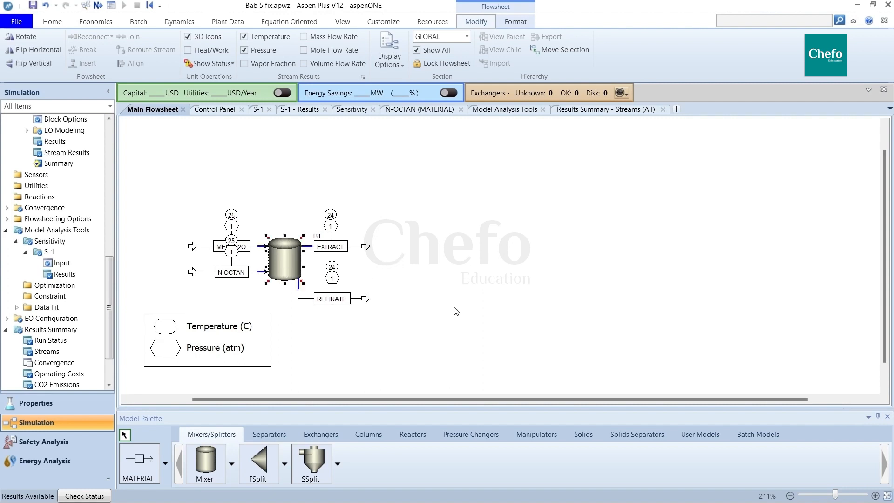
pyautogui.press('Delete')
pyautogui.click(472, 276)
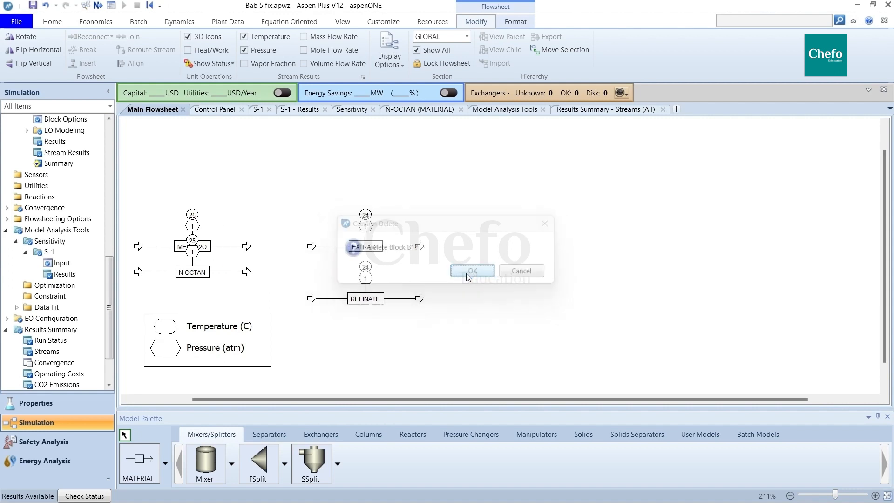
# Step: Place an Extract column between the feed streams and the product streams
pyautogui.click(328, 435)
pyautogui.click(269, 434)
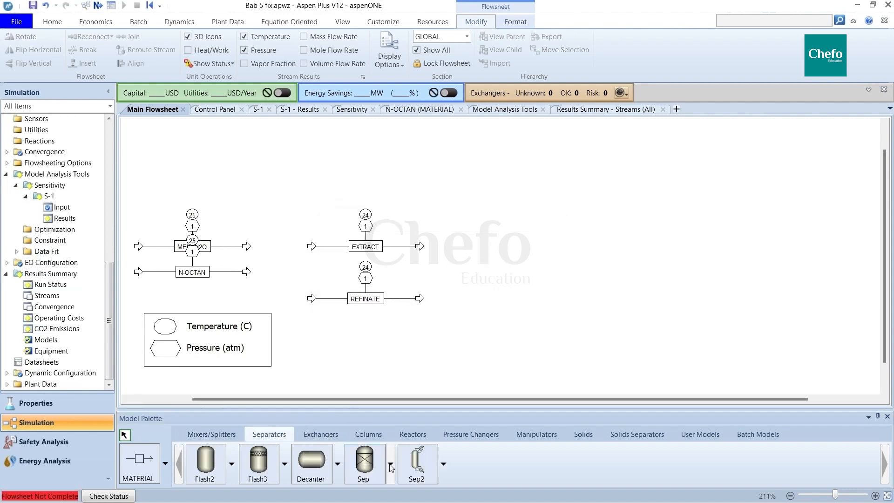
pyautogui.click(413, 435)
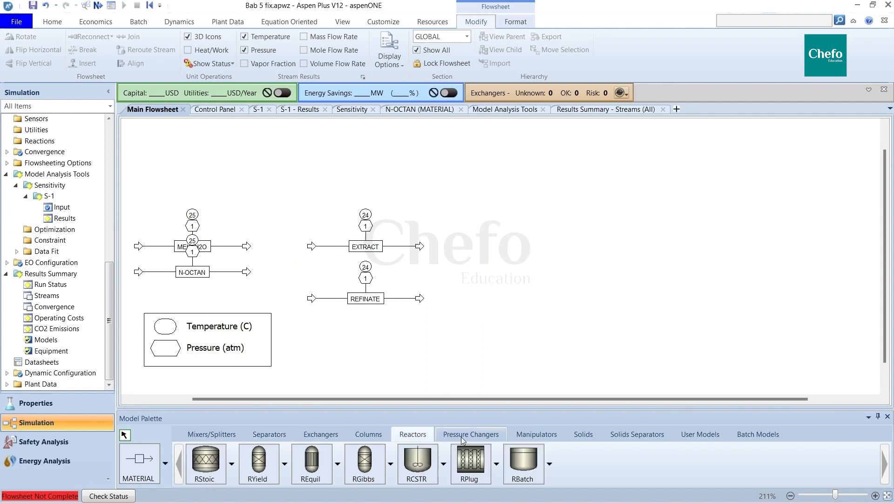
pyautogui.click(467, 437)
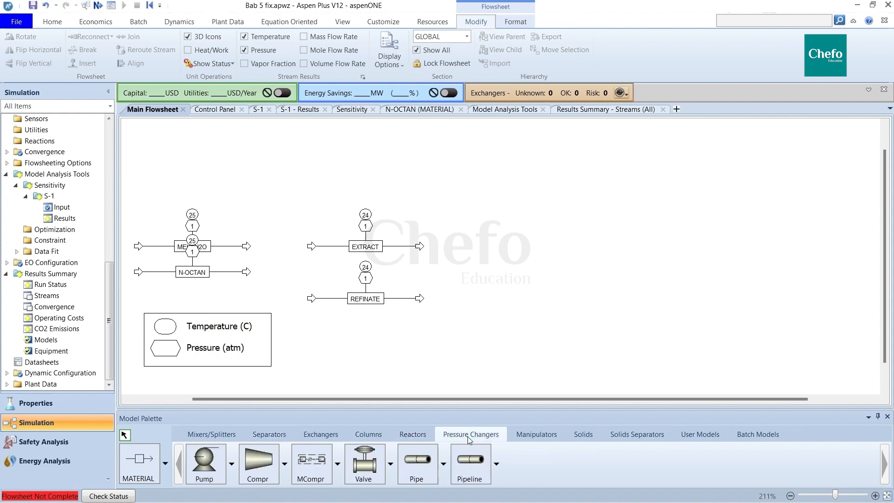
pyautogui.click(523, 437)
pyautogui.click(326, 435)
pyautogui.click(369, 435)
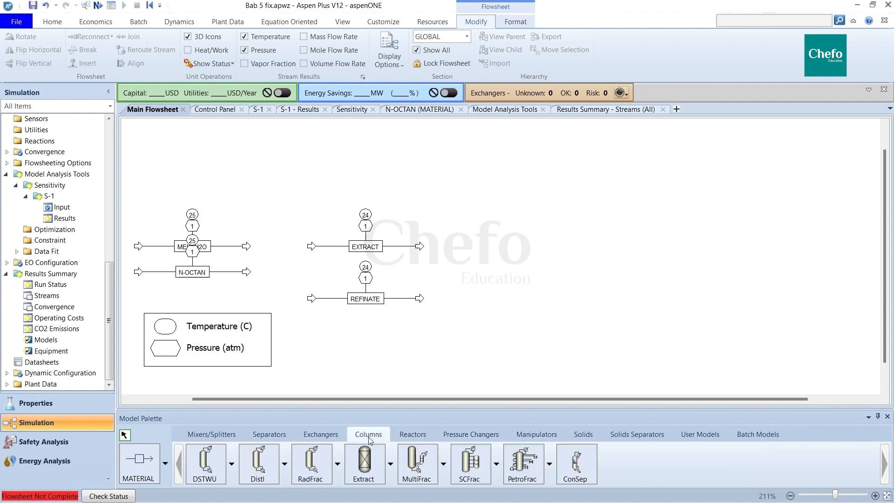
pyautogui.click(368, 466)
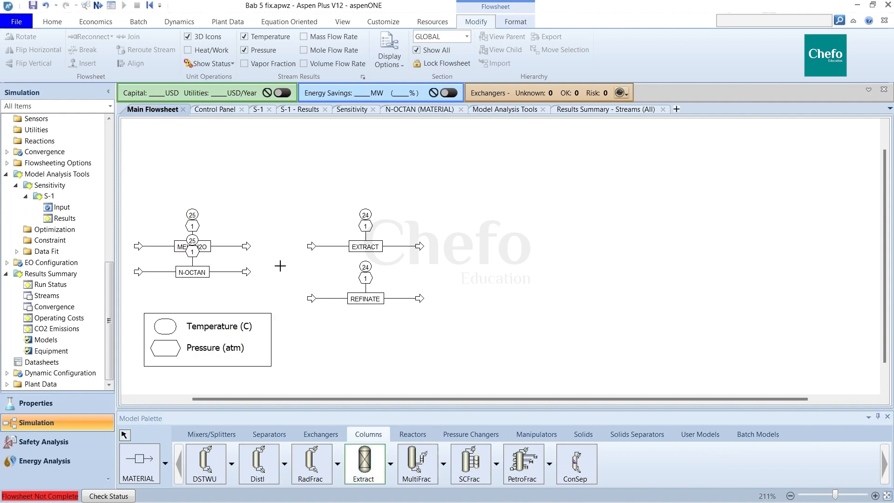
pyautogui.click(279, 265)
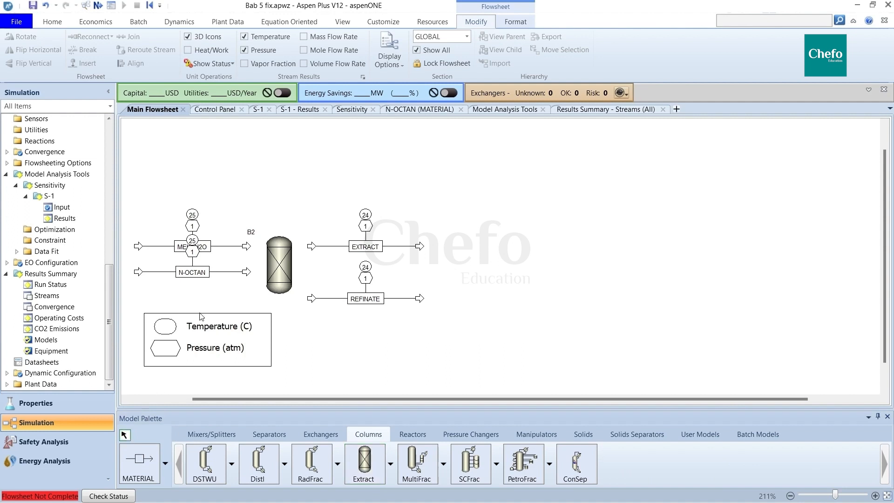
# Step: Connect MEK+H2O and N-OCTAN as feeds to column B2, and EXTRACT and REFINATE as its overhead and bottom products
pyautogui.moveTo(248, 250); pyautogui.dragTo(265, 284)
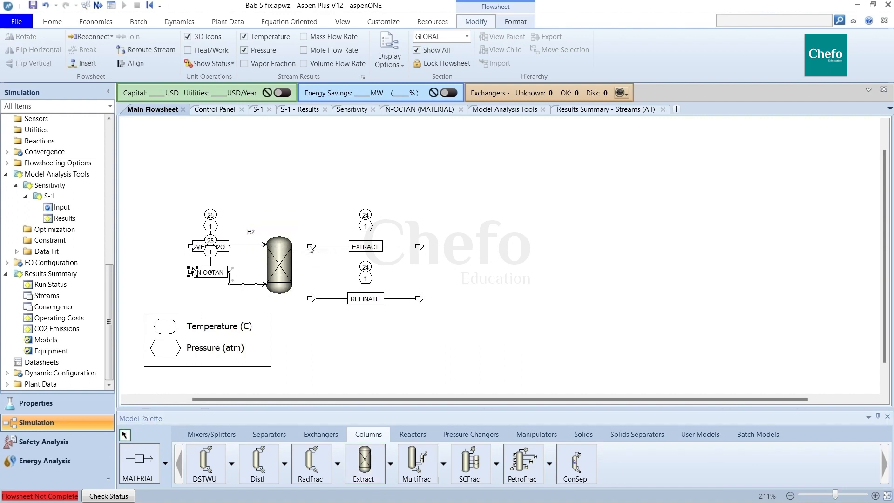
pyautogui.moveTo(310, 246); pyautogui.dragTo(293, 245)
pyautogui.moveTo(311, 299); pyautogui.dragTo(280, 297)
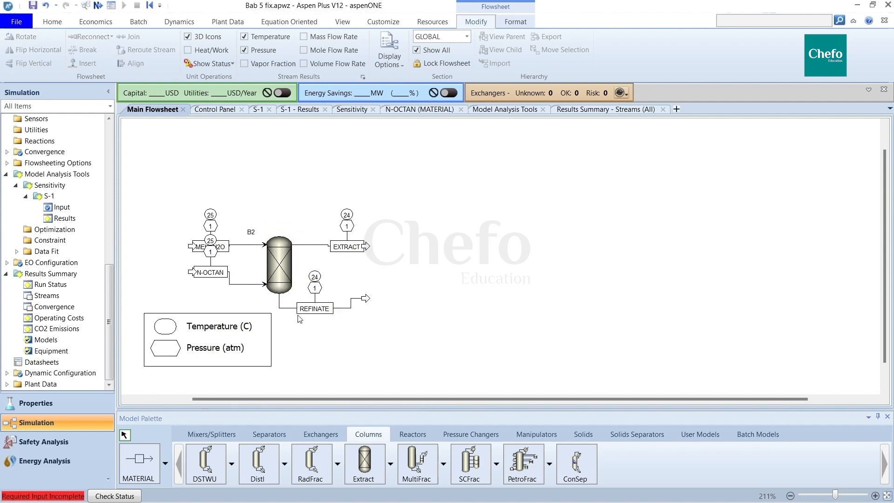
# Step: Align the column and its connected streams, and hide the temperature and pressure labels on the flowsheet
pyautogui.moveTo(170, 196); pyautogui.dragTo(381, 336)
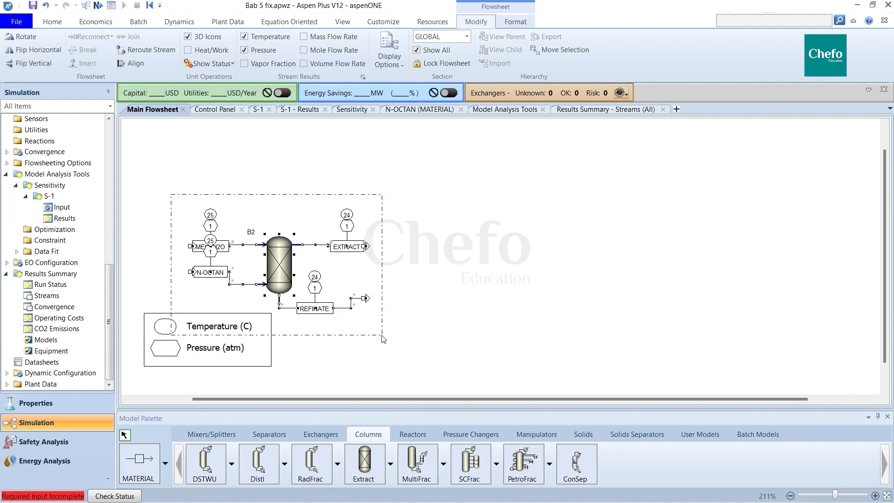
pyautogui.hotkey('ctrl', 'b')
pyautogui.click(518, 297)
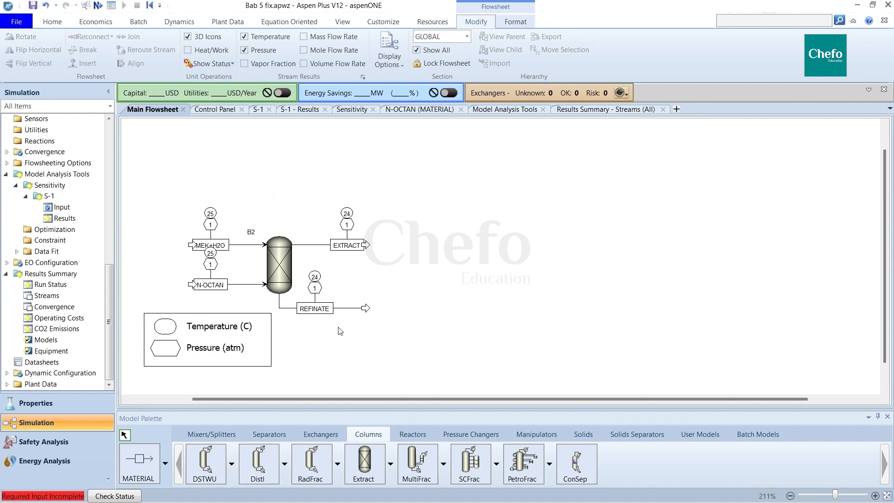
pyautogui.click(259, 36)
pyautogui.click(259, 51)
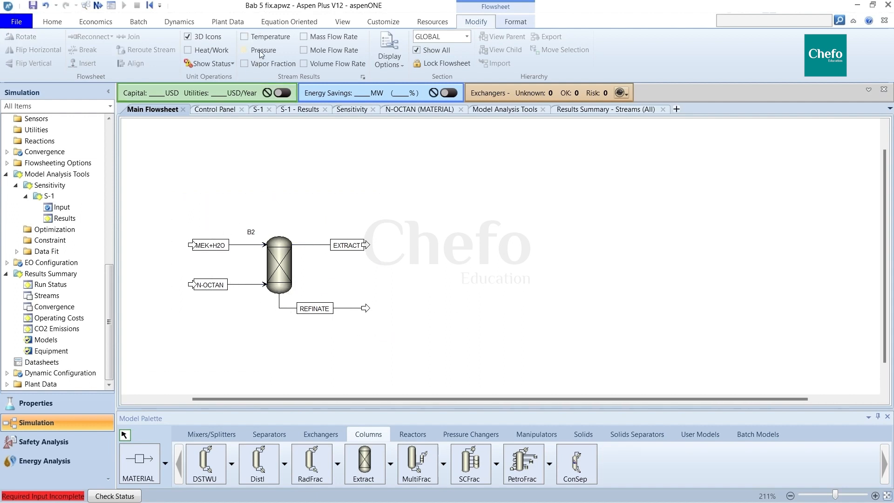
# Step: Set the number of stages of extraction column B2 to 5
pyautogui.doubleClick(281, 264)
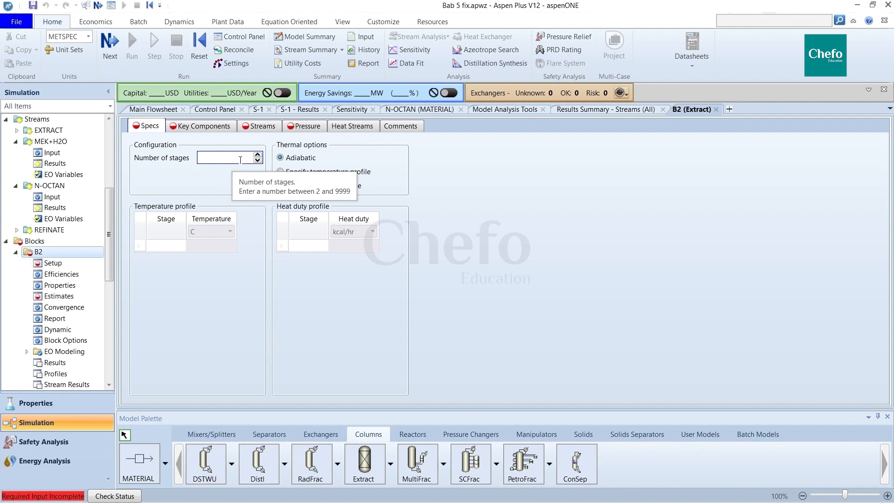
pyautogui.write('5')
pyautogui.press('Return')
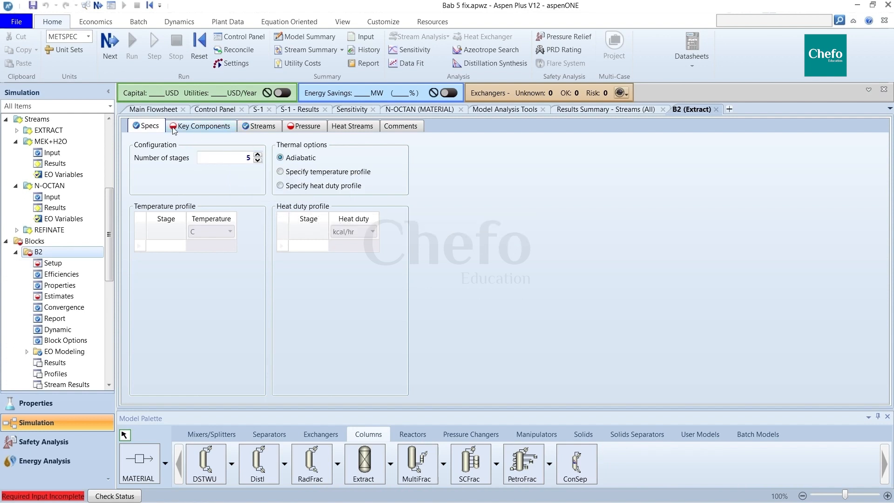
# Step: Assign WATER as the key component of B2's 1st liquid phase and MEK as that of the 2nd liquid phase
pyautogui.click(208, 127)
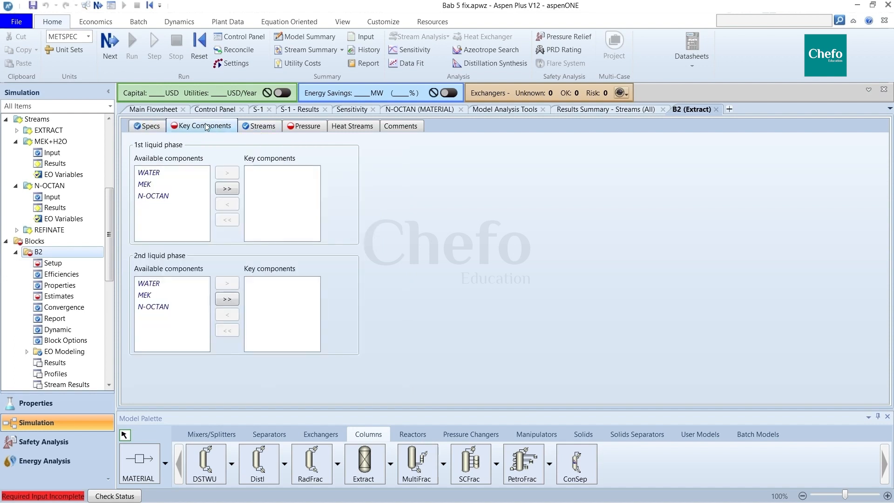
pyautogui.doubleClick(161, 176)
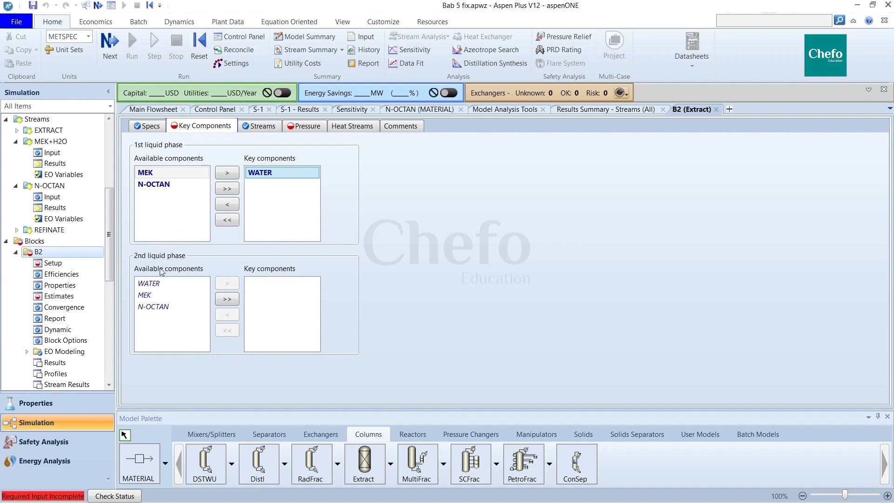
pyautogui.doubleClick(158, 297)
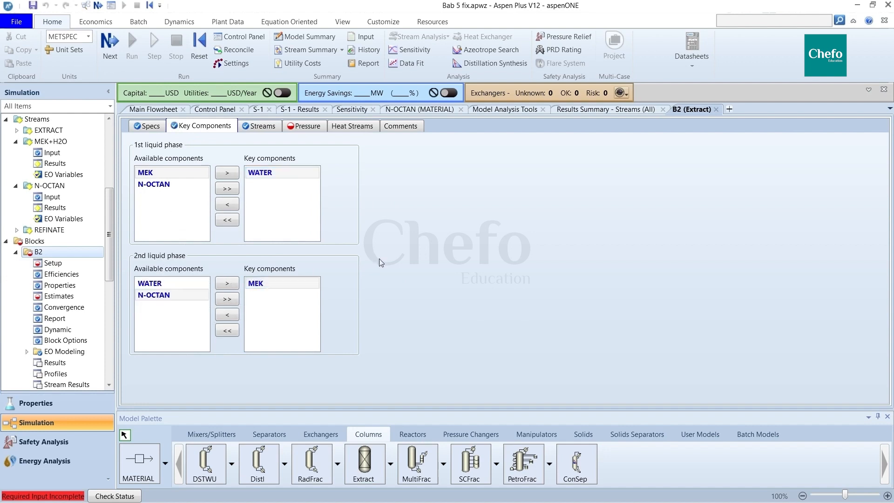
# Step: Specify a pressure of 1 atm at stage 1 in B2's pressure profile
pyautogui.click(300, 127)
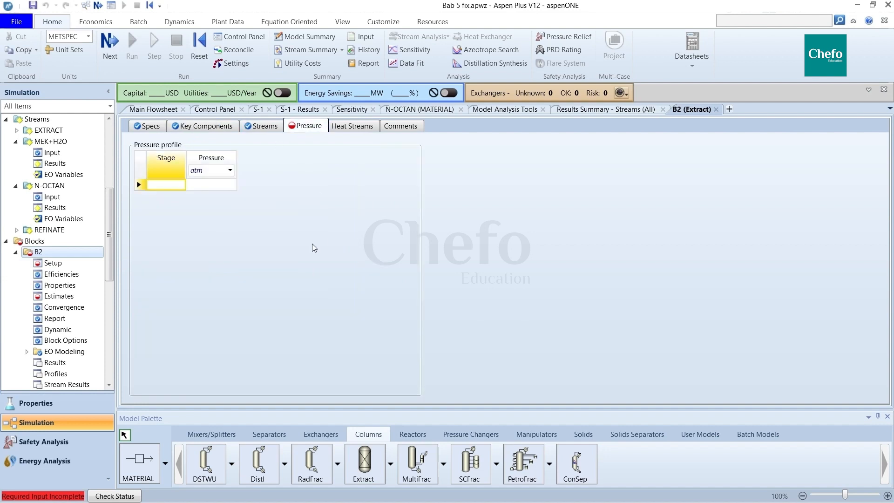
pyautogui.click(173, 213)
pyautogui.click(164, 189)
pyautogui.write('1')
pyautogui.click(215, 187)
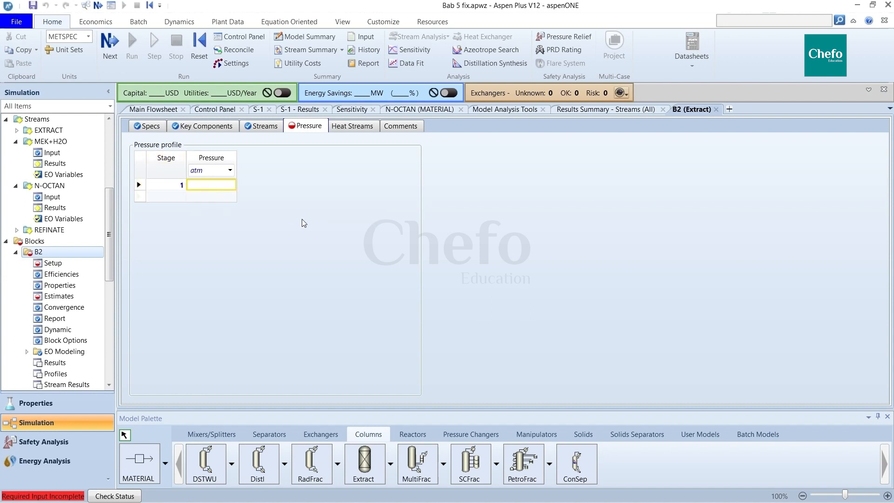
pyautogui.write('1')
pyautogui.press('Return')
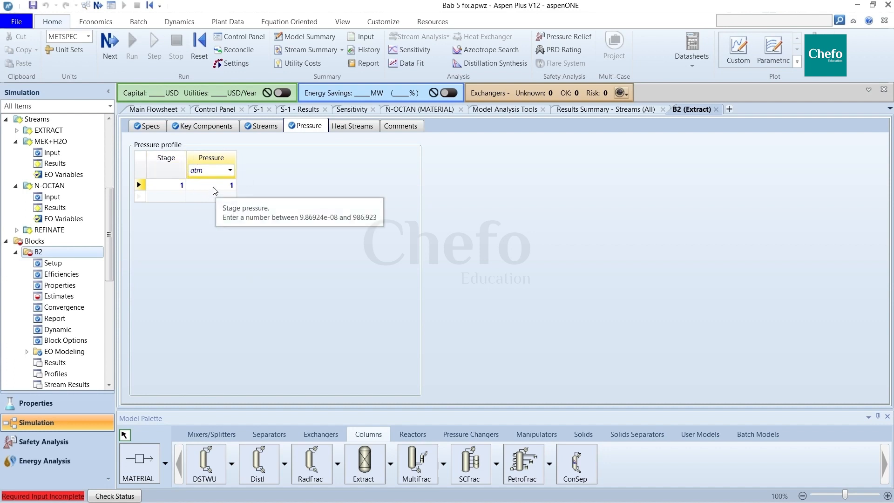
# Step: Try to generate B2's temperature estimates from available results for all stages, then go back to the column specifications
pyautogui.click(109, 51)
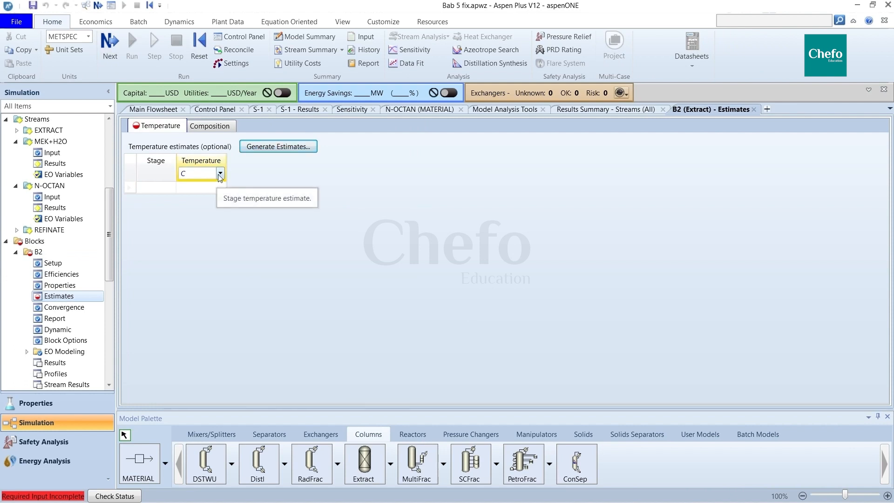
pyautogui.click(268, 147)
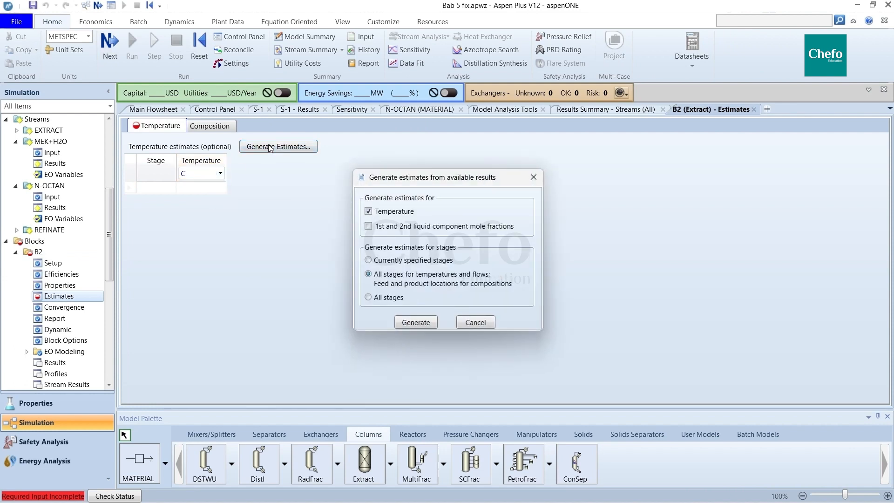
pyautogui.click(417, 323)
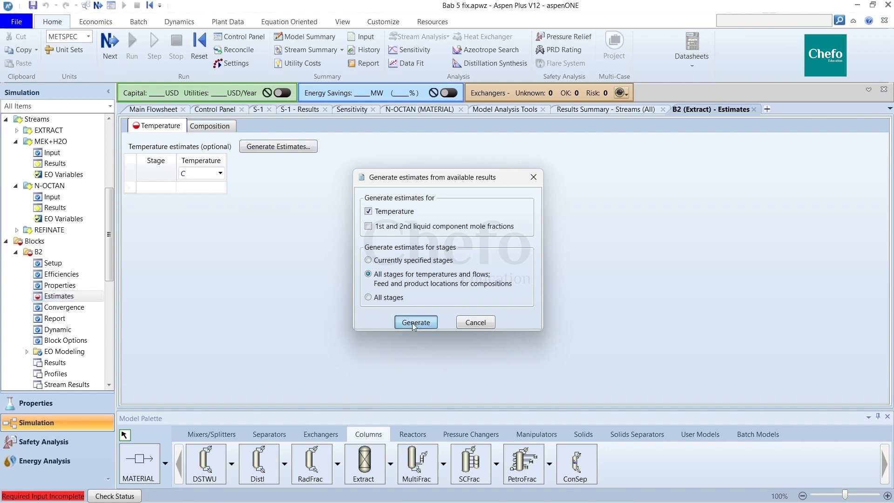
pyautogui.click(506, 272)
pyautogui.click(459, 319)
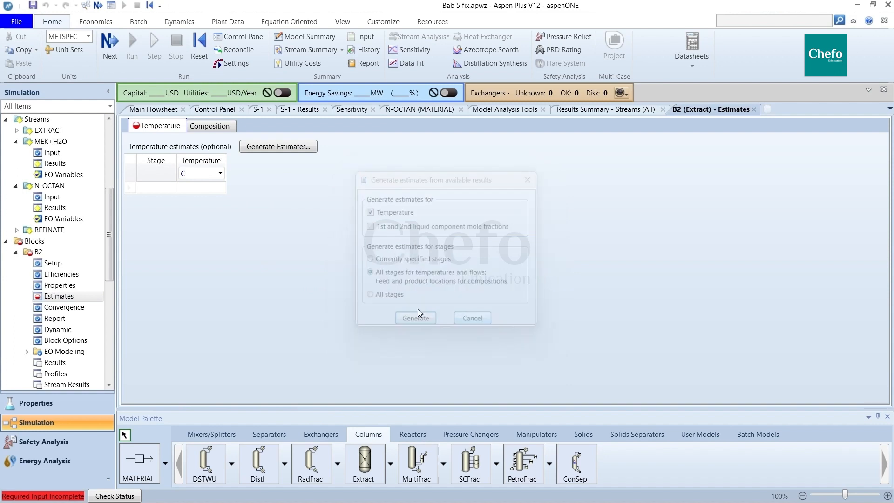
pyautogui.click(207, 190)
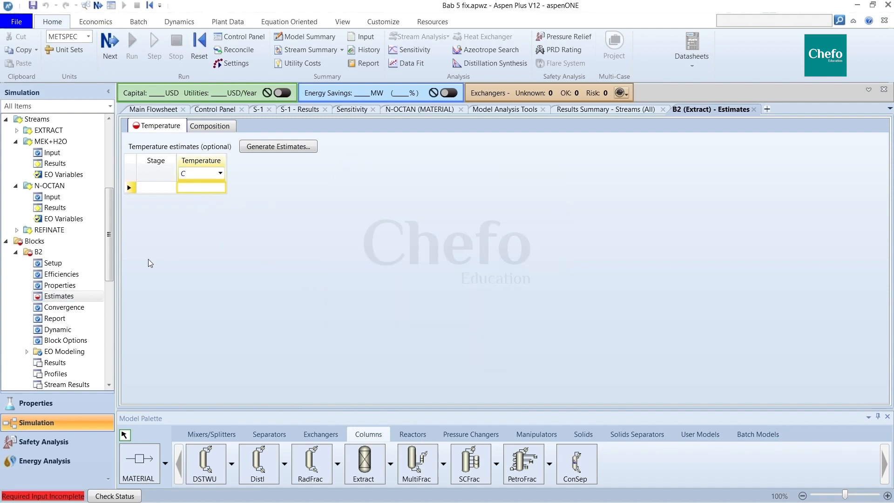
pyautogui.click(43, 256)
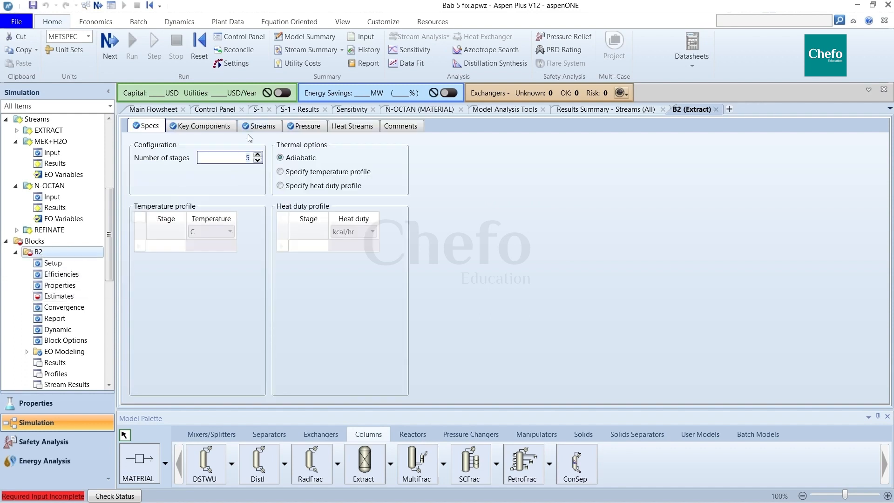
# Step: Enter a temperature estimate of 25 C for stage 1 of column B2
pyautogui.click(61, 298)
pyautogui.click(199, 188)
pyautogui.click(198, 204)
pyautogui.write('25')
pyautogui.press('Return')
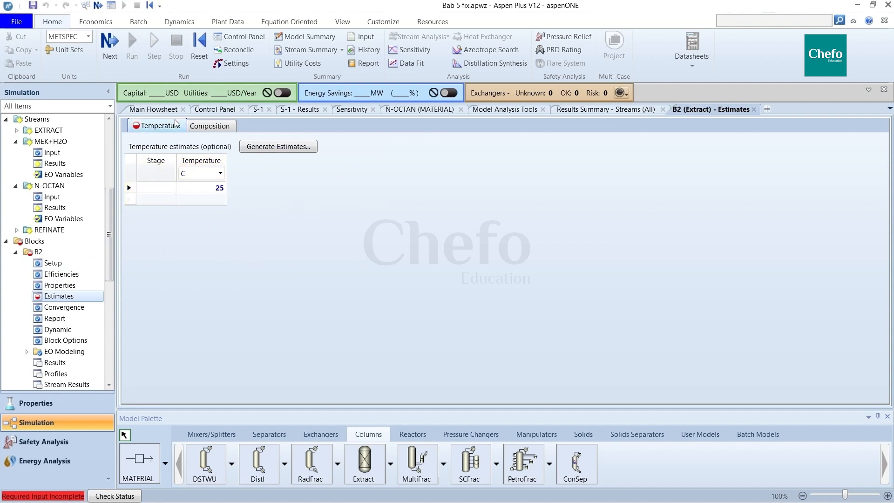
pyautogui.click(199, 130)
pyautogui.click(155, 129)
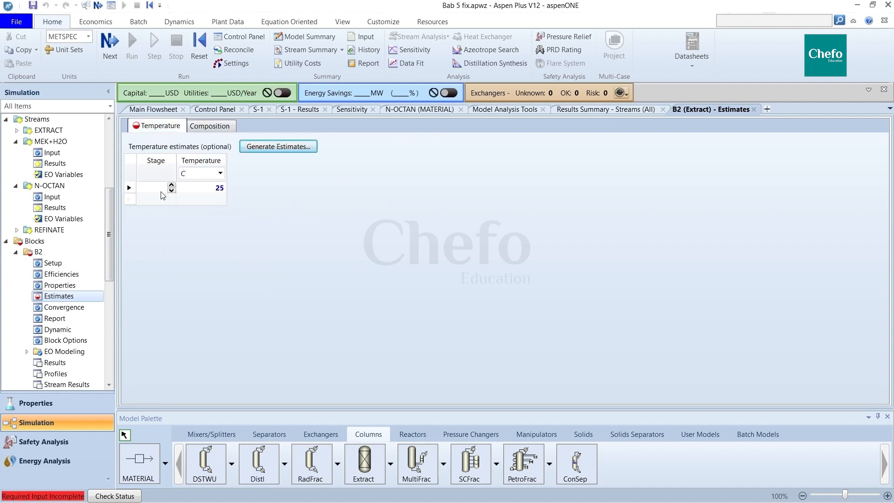
pyautogui.click(157, 189)
pyautogui.write('1')
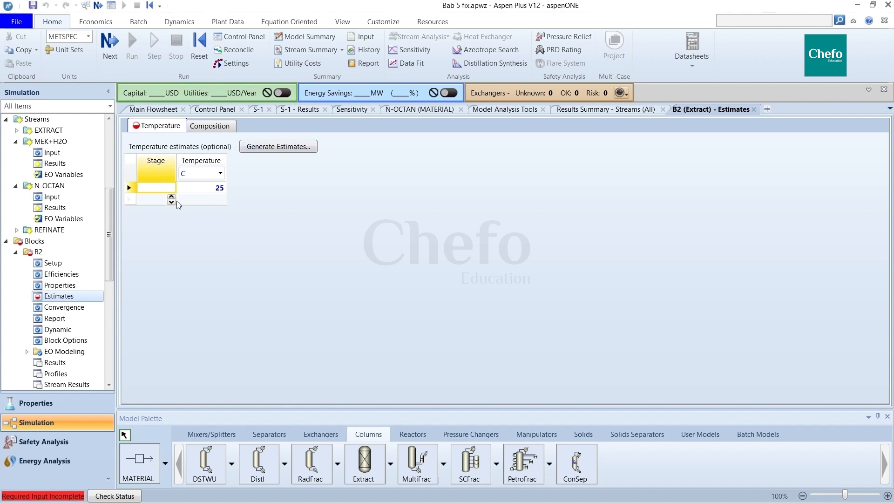
pyautogui.click(213, 269)
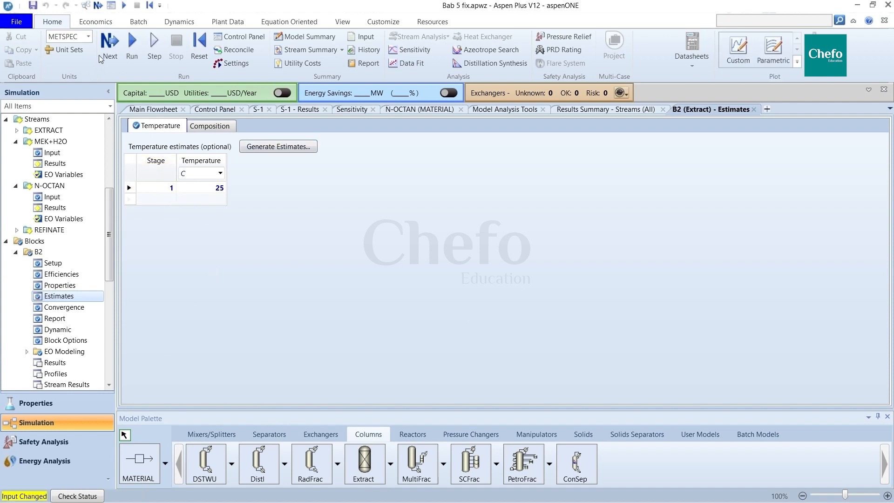
# Step: Run the simulation with the new extraction column and return to the main flowsheet
pyautogui.click(109, 42)
pyautogui.click(503, 282)
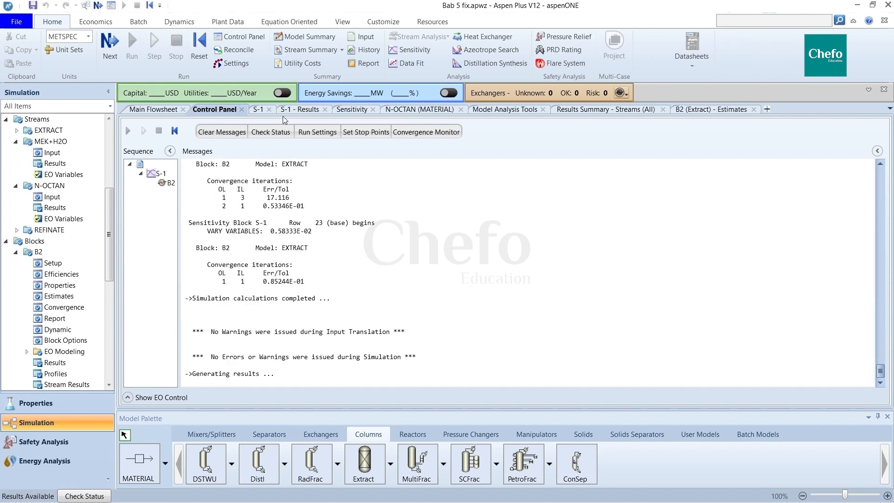
pyautogui.click(152, 110)
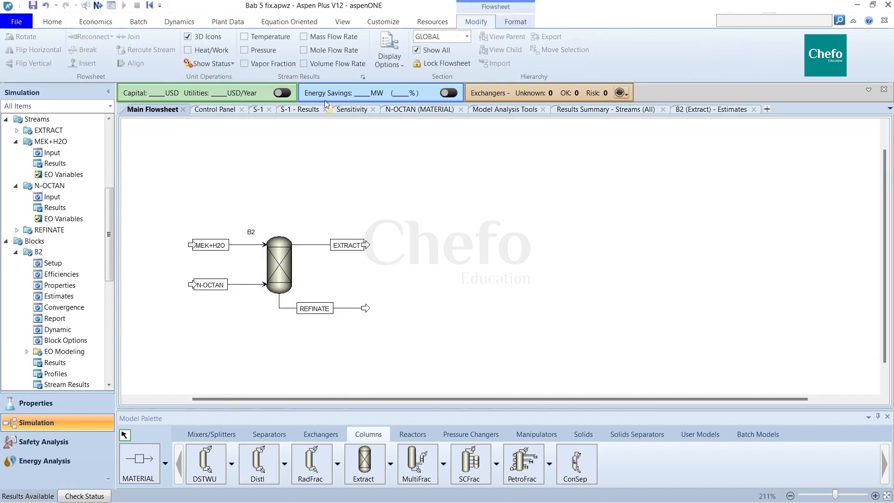
# Step: Open the stream results summary and expand the mass fractions of all streams
pyautogui.scroll(9, 88, 29)
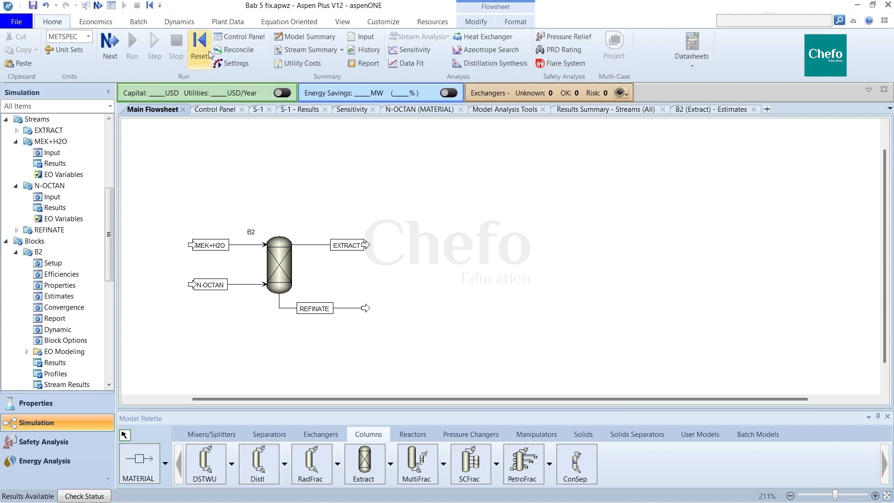
pyautogui.click(298, 52)
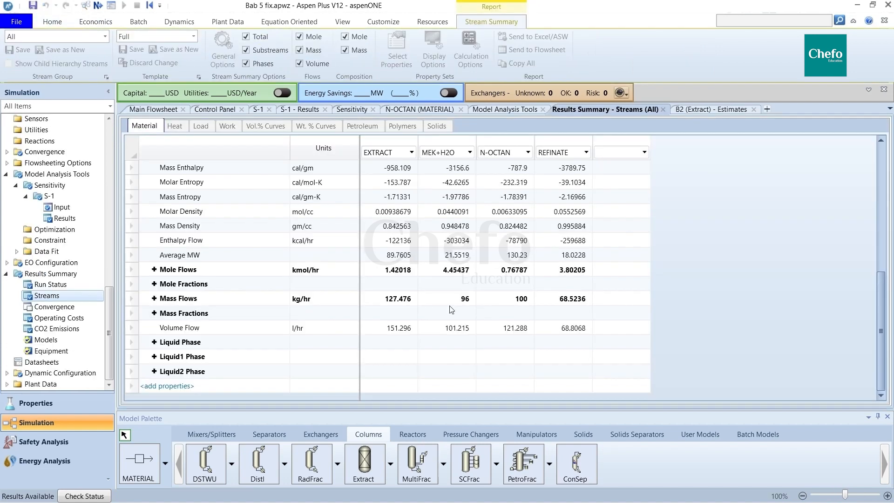
pyautogui.click(154, 313)
pyautogui.scroll(-1, 372, 334)
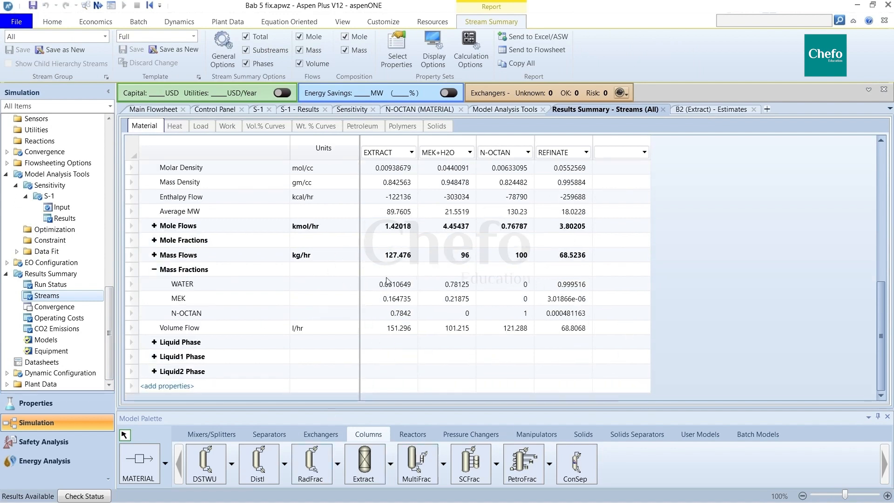
# Step: Capture a screenshot of the stream results from the column headers to the volume flow and copy it in Snipping Tool
pyautogui.moveTo(524, 476)
pyautogui.press('super+shift+s')
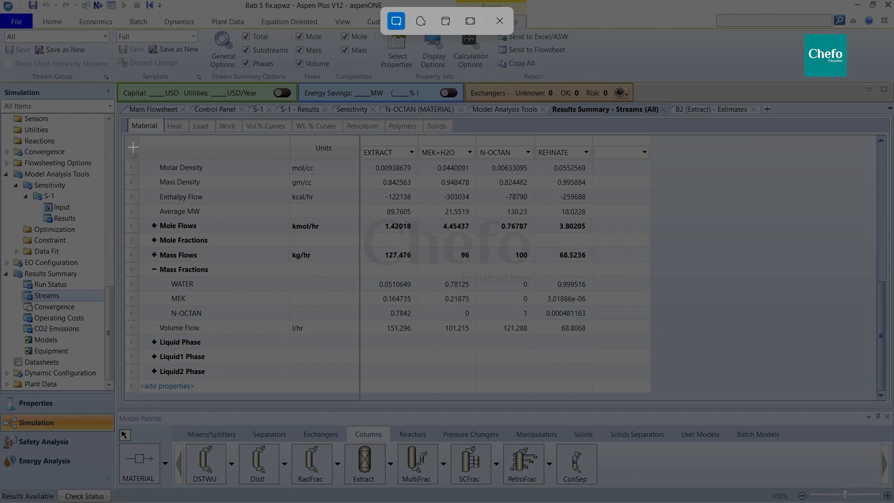
pyautogui.moveTo(128, 137); pyautogui.dragTo(607, 340)
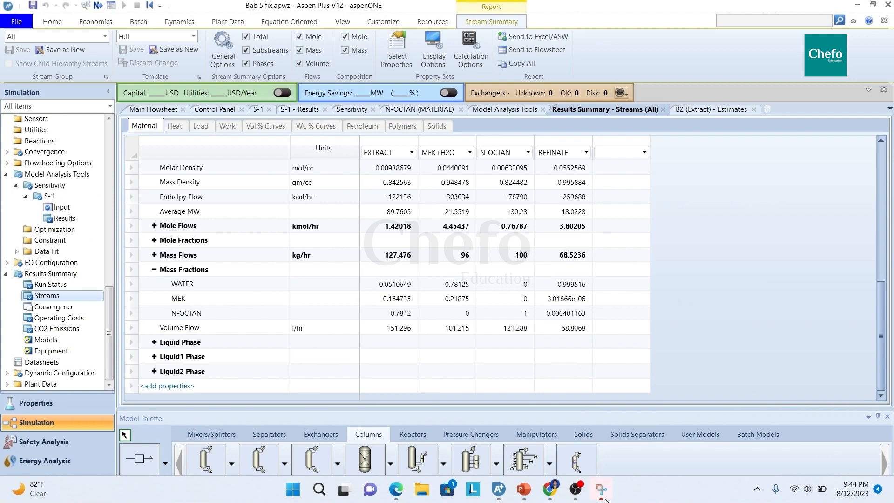
pyautogui.click(605, 499)
pyautogui.rightClick(501, 352)
pyautogui.click(543, 379)
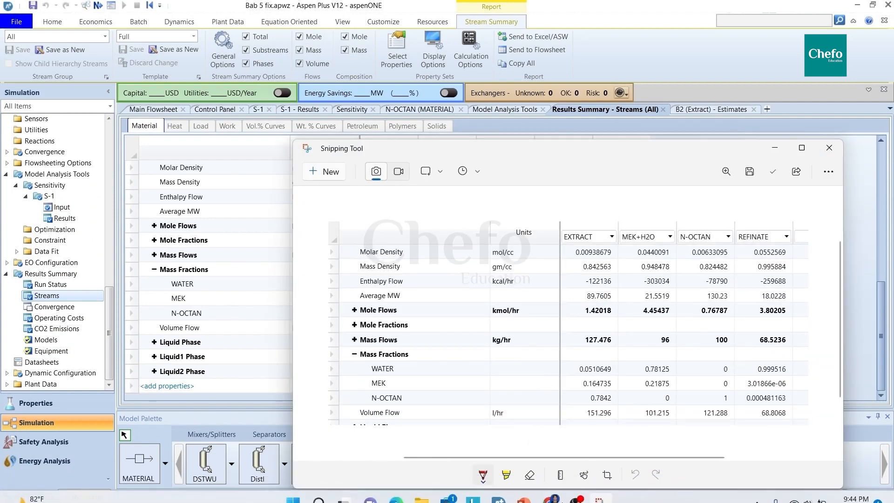
# Step: Switch to PowerPoint, add a slide after slide 4, and paste the results screenshot, moved and enlarged within the content area
pyautogui.click(526, 494)
pyautogui.click(70, 353)
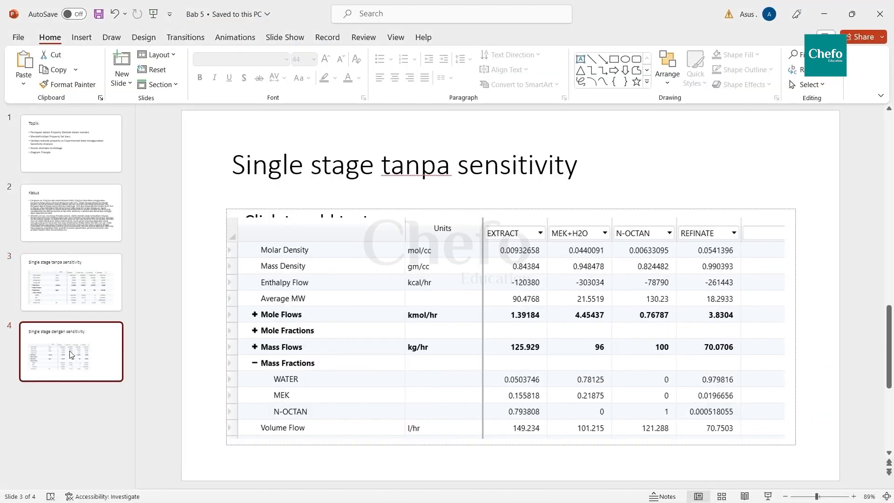
pyautogui.press('Return')
pyautogui.hotkey('ctrl', 'v')
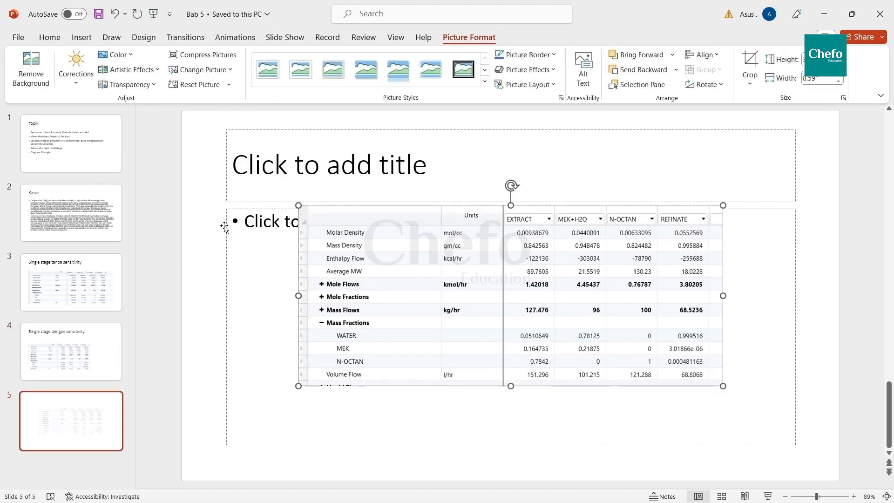
pyautogui.moveTo(382, 257); pyautogui.dragTo(314, 303)
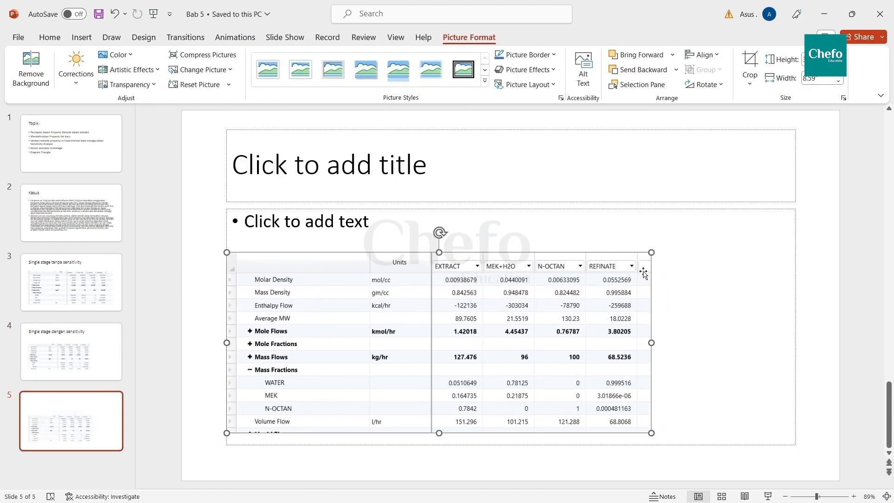
pyautogui.moveTo(652, 252); pyautogui.dragTo(728, 220)
# Step: Title the new slide "Extraction 5 stage"
pyautogui.click(441, 176)
pyautogui.write('extrac')
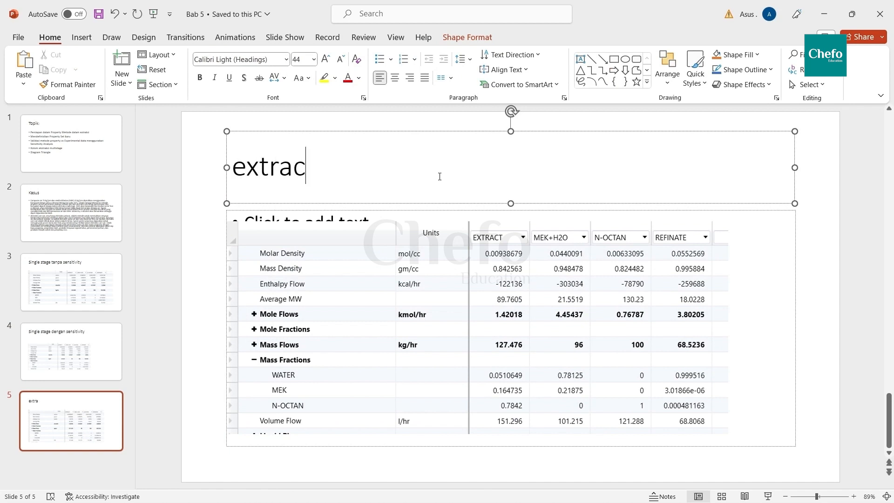
pyautogui.write('tion 5 stage')
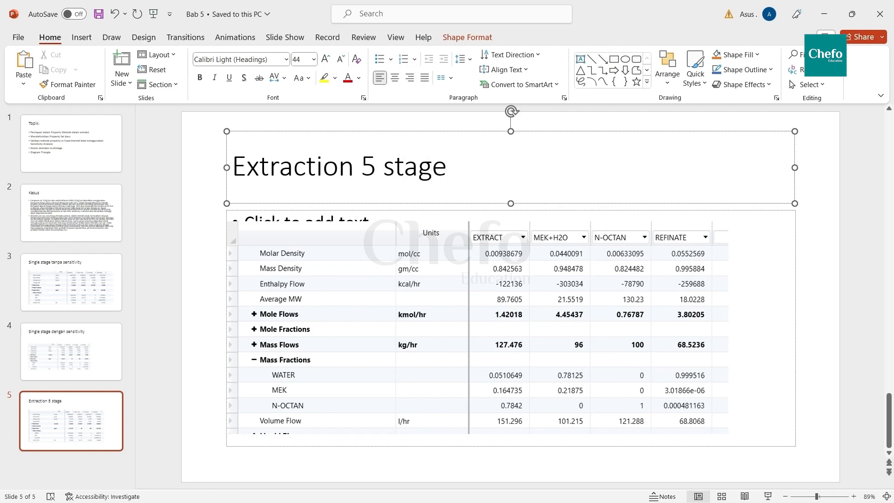
pyautogui.click(192, 200)
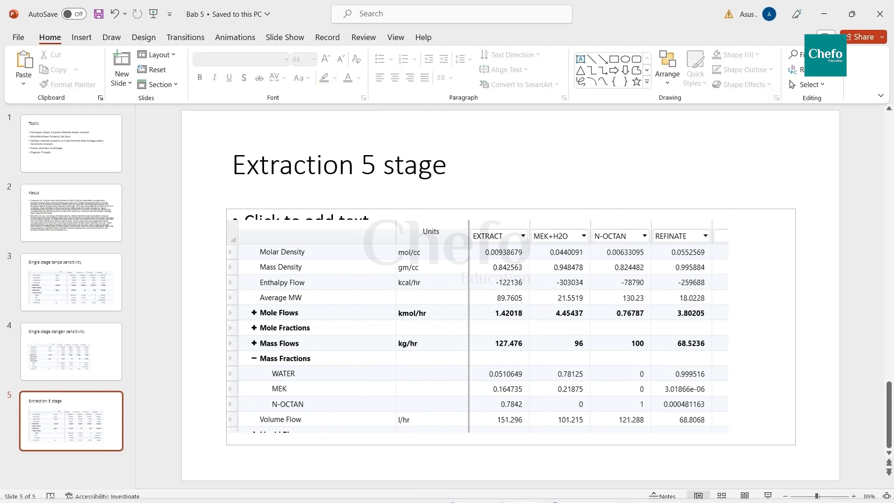
# Step: Switch back to Aspen Plus, set column B2's number of stages to 10, and rerun the simulation
pyautogui.click(495, 487)
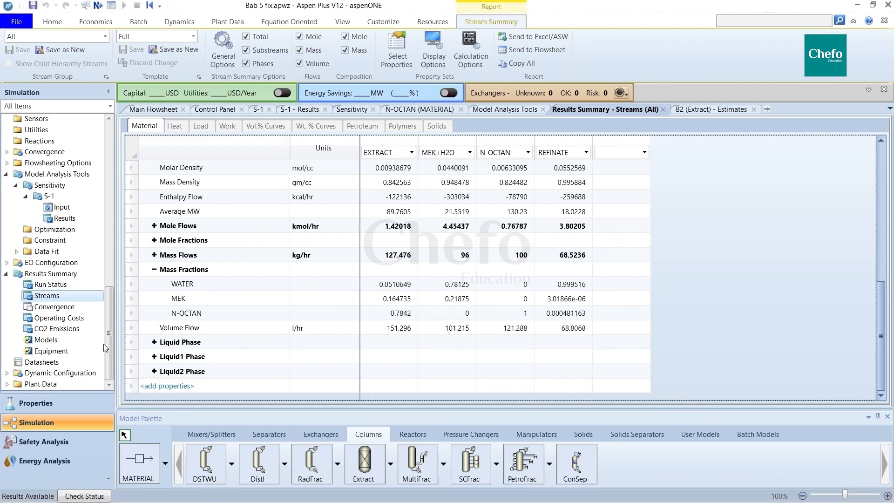
pyautogui.scroll(3, 60, 177)
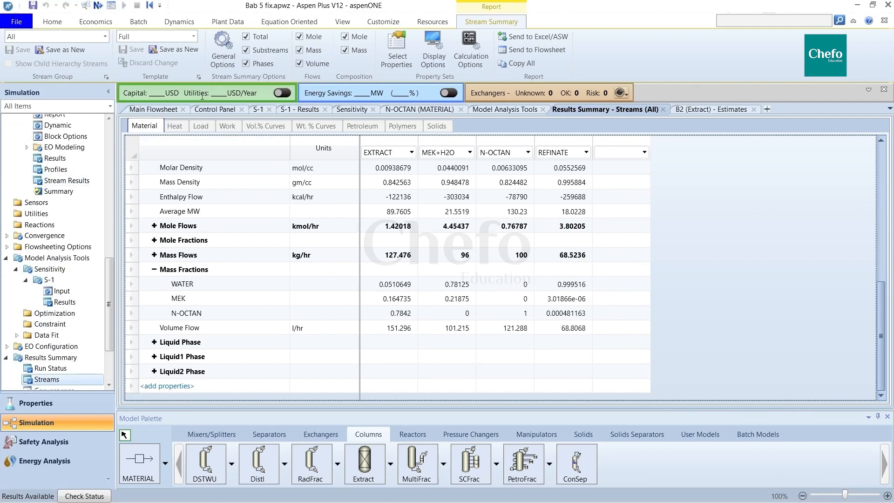
pyautogui.click(154, 109)
pyautogui.doubleClick(279, 274)
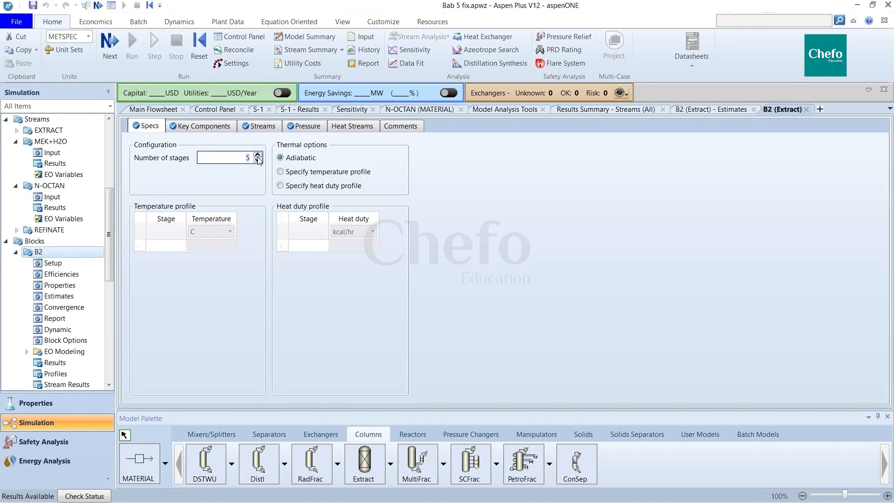
pyautogui.click(258, 157)
pyautogui.click(258, 155)
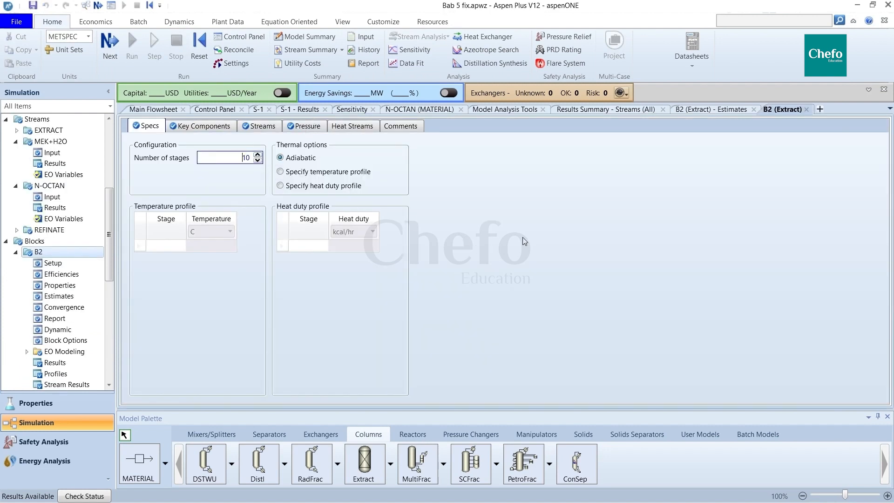
pyautogui.click(110, 57)
pyautogui.click(511, 280)
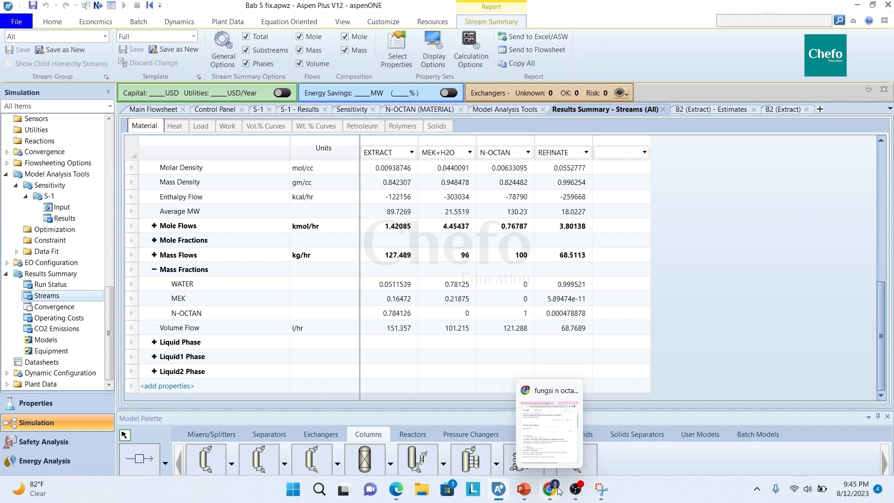
# Step: Capture the ten-stage stream results table, including the mass fractions and volume flow, and copy the screenshot in Snipping Tool
pyautogui.click(273, 258)
pyautogui.scroll(1, 818, 333)
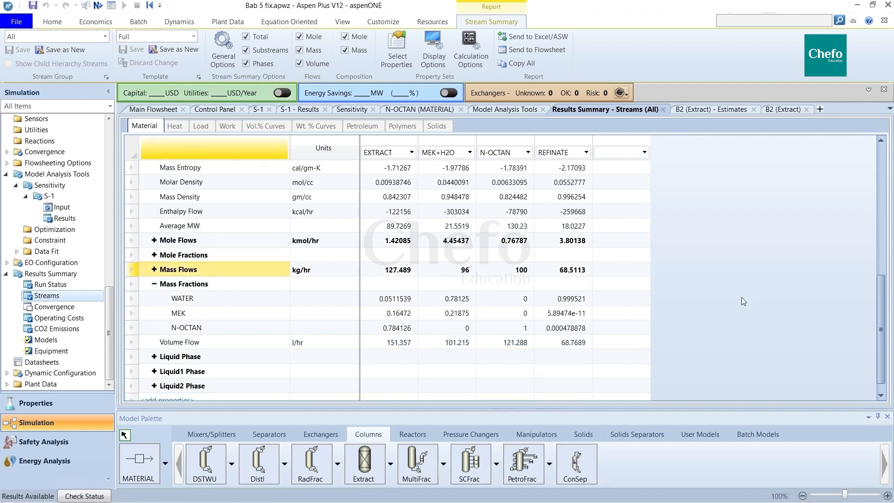
pyautogui.press('super+shift+s')
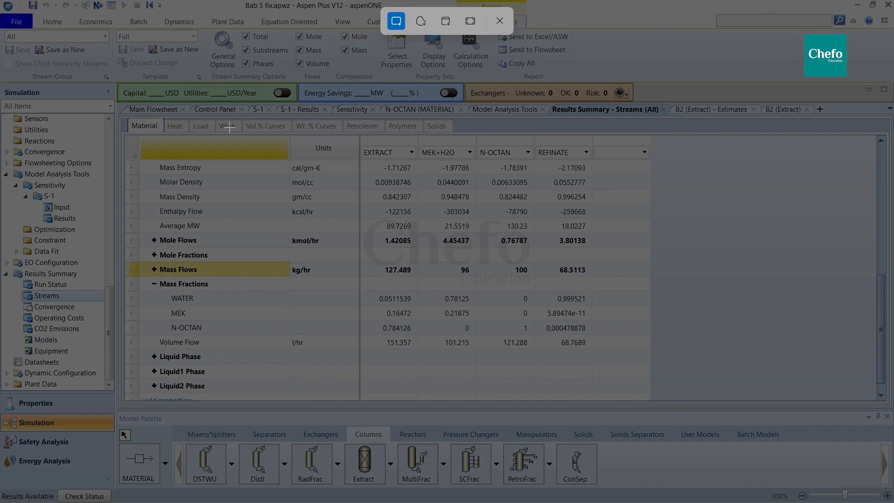
pyautogui.moveTo(128, 145); pyautogui.dragTo(604, 352)
pyautogui.rightClick(722, 390)
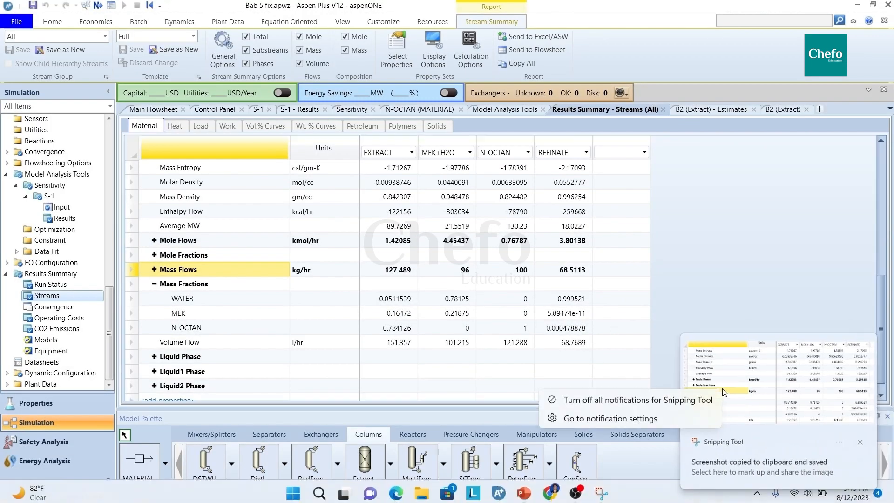
pyautogui.click(749, 371)
pyautogui.click(601, 498)
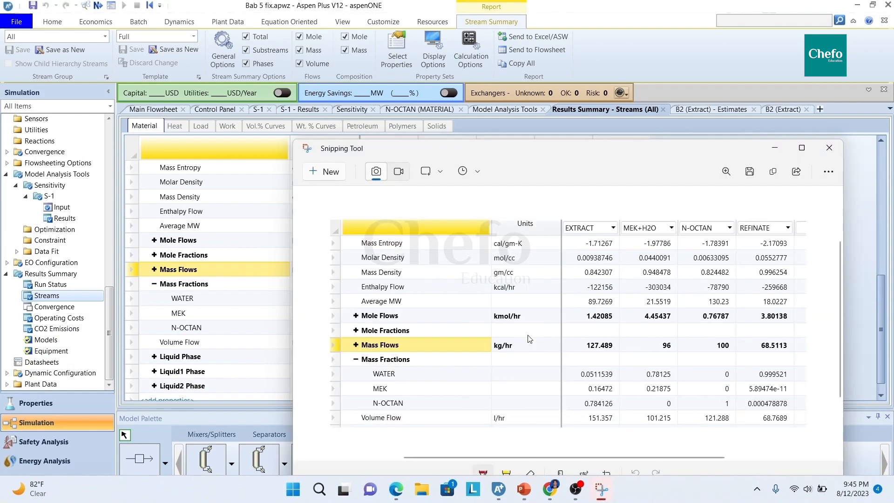
pyautogui.rightClick(527, 335)
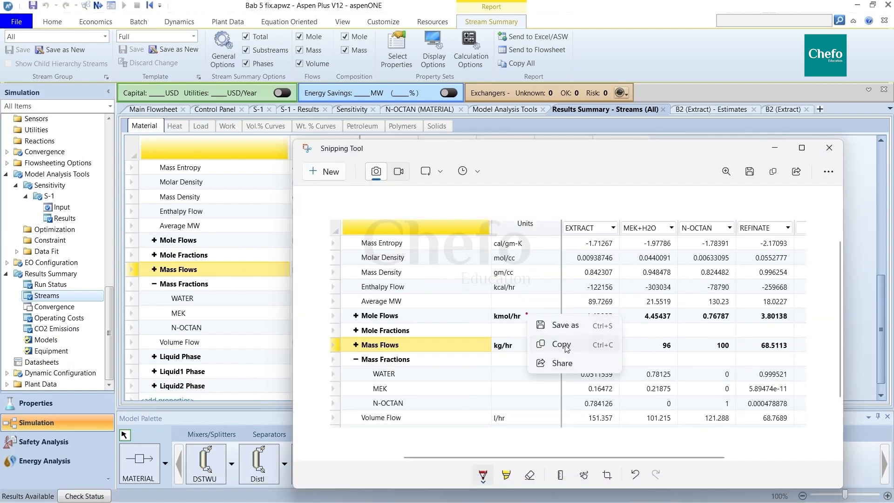
pyautogui.click(562, 345)
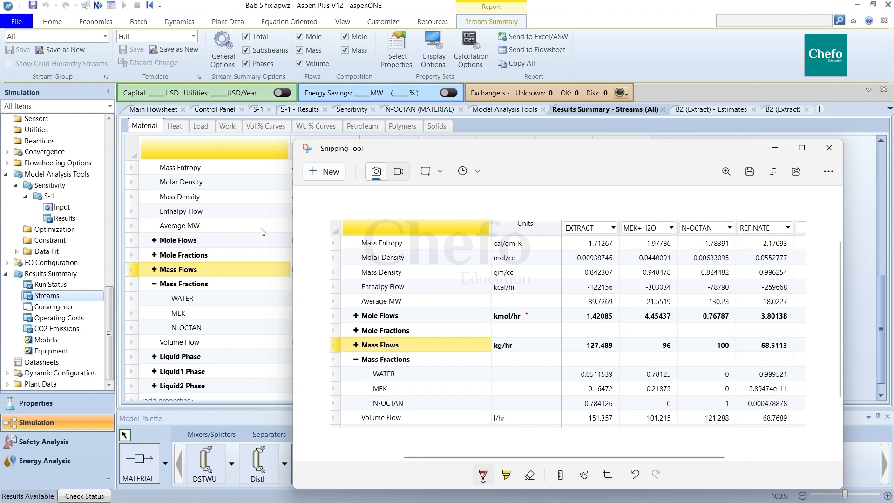
pyautogui.click(263, 229)
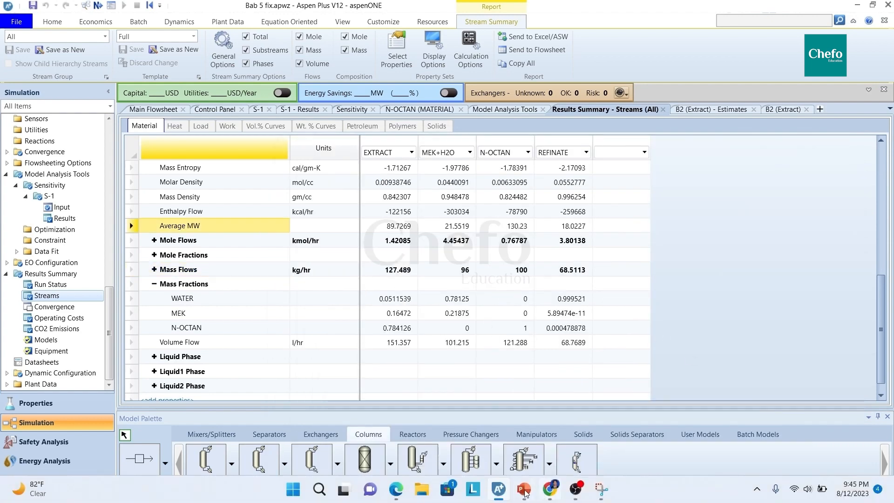
# Step: In PowerPoint, add a slide after "Extraction 5 stage" with the enlarged ten-stage results screenshot and begin its title with "extrac"
pyautogui.click(524, 489)
pyautogui.click(87, 402)
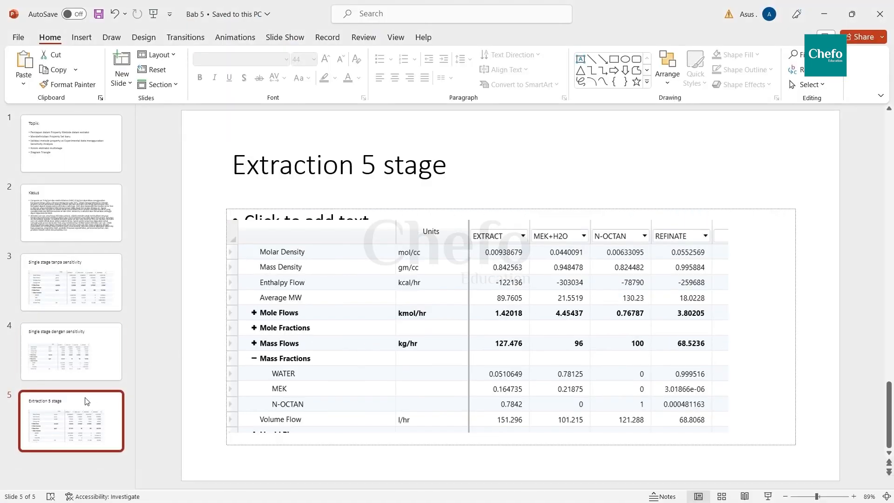
pyautogui.press('Return')
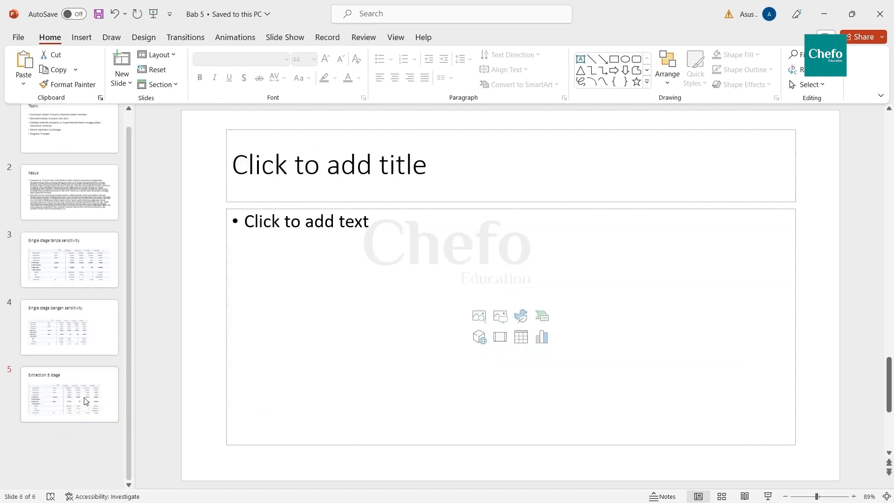
pyautogui.hotkey('ctrl', 'v')
pyautogui.moveTo(439, 326); pyautogui.dragTo(366, 374)
pyautogui.moveTo(647, 252); pyautogui.dragTo(747, 209)
pyautogui.click(408, 154)
pyautogui.write('extrac')
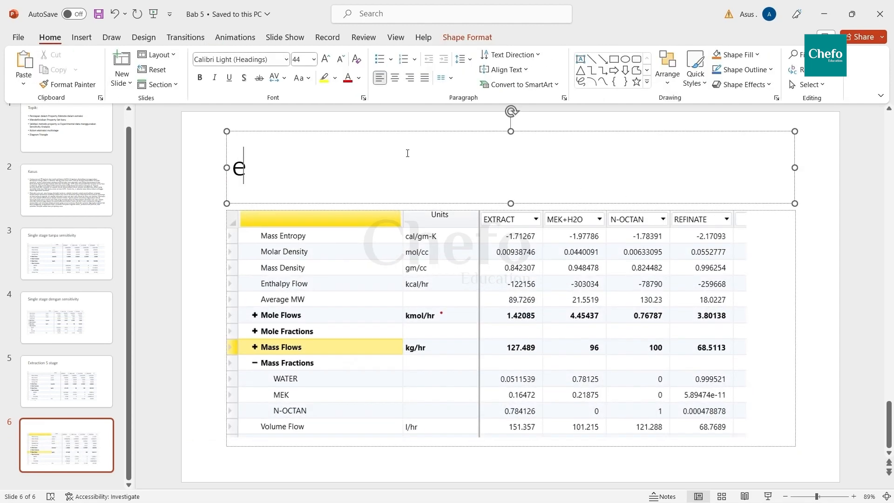
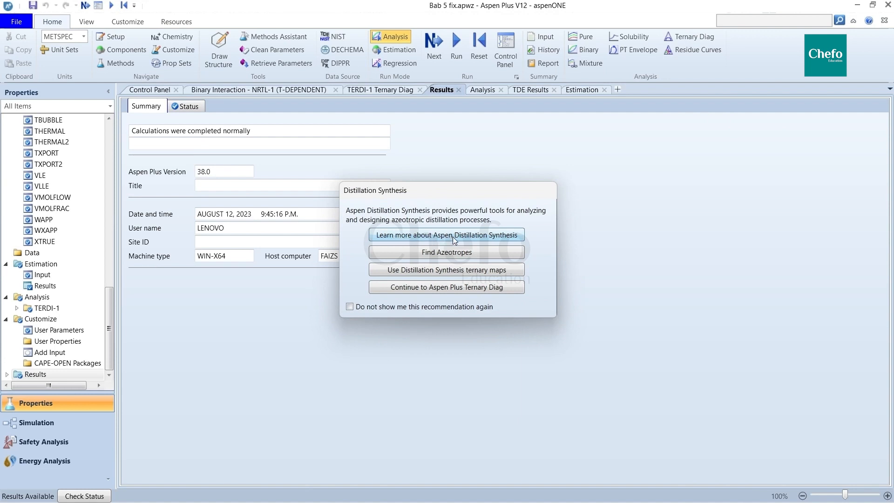
# Step: Generate an Aspen Plus ternary diagram for WATER, MEK and N-OCTAN with Liquid-Liquid phases at 25 C
pyautogui.click(464, 286)
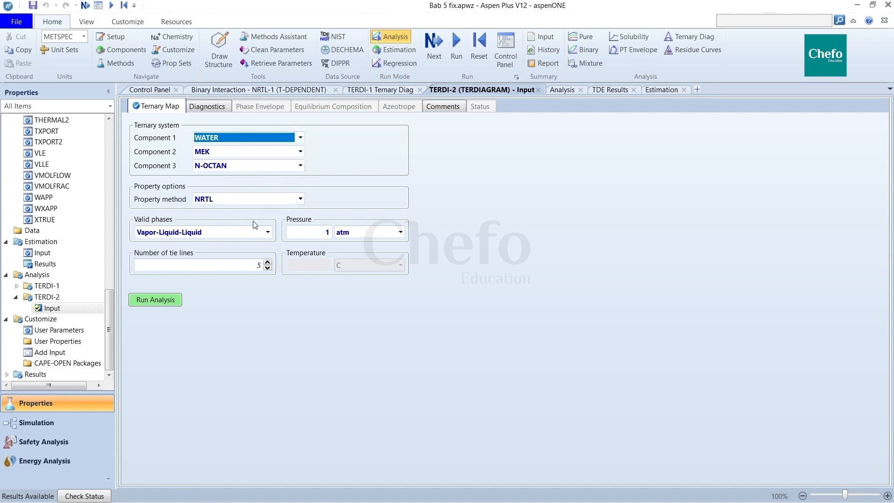
pyautogui.click(267, 233)
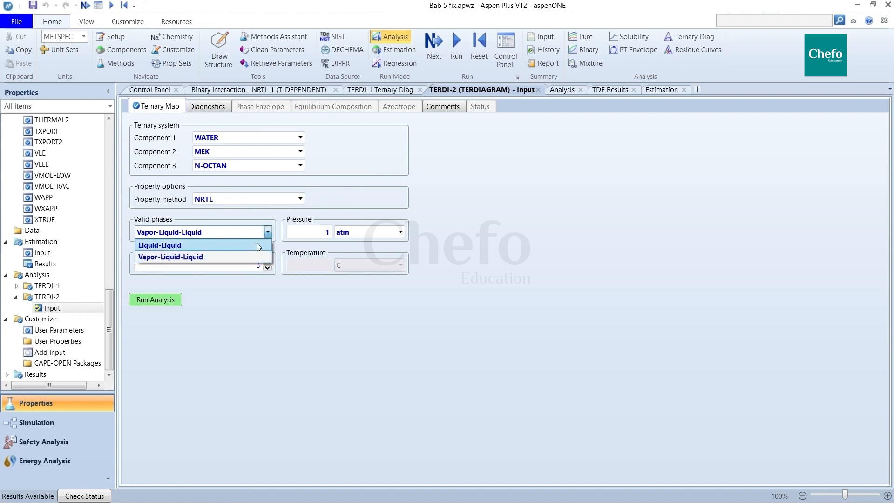
pyautogui.click(198, 244)
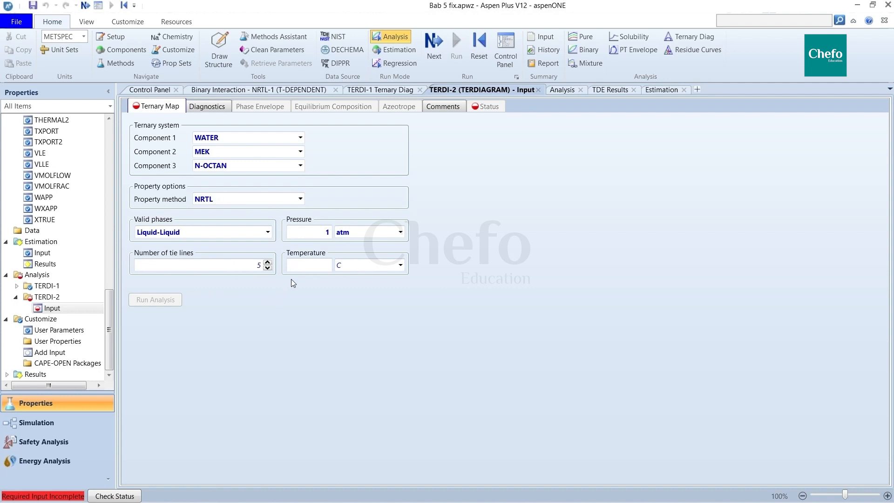
pyautogui.write('25')
pyautogui.press('Return')
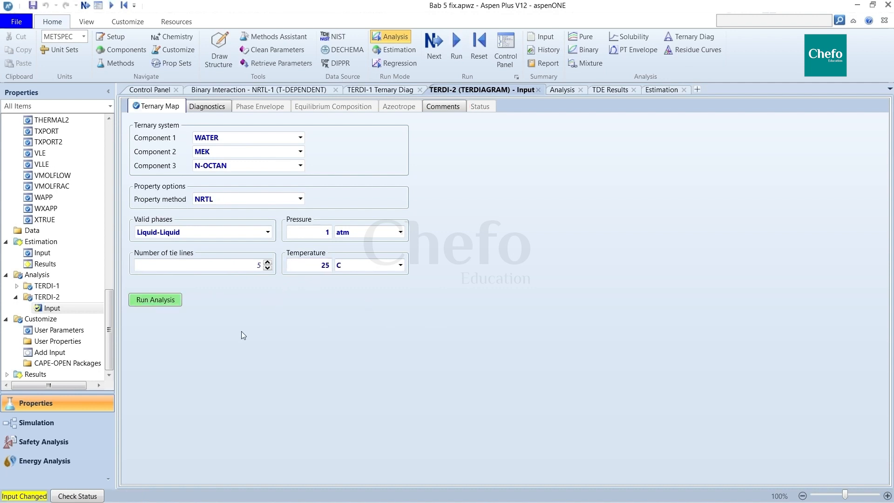
pyautogui.click(149, 305)
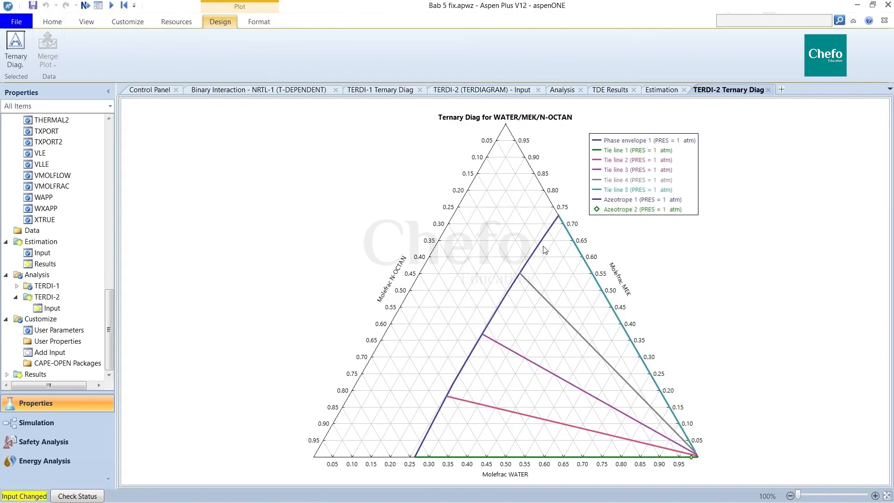
# Step: Compare the input settings of ternary analyses TERDI-1 and TERDI-2, including their property methods
pyautogui.doubleClick(54, 287)
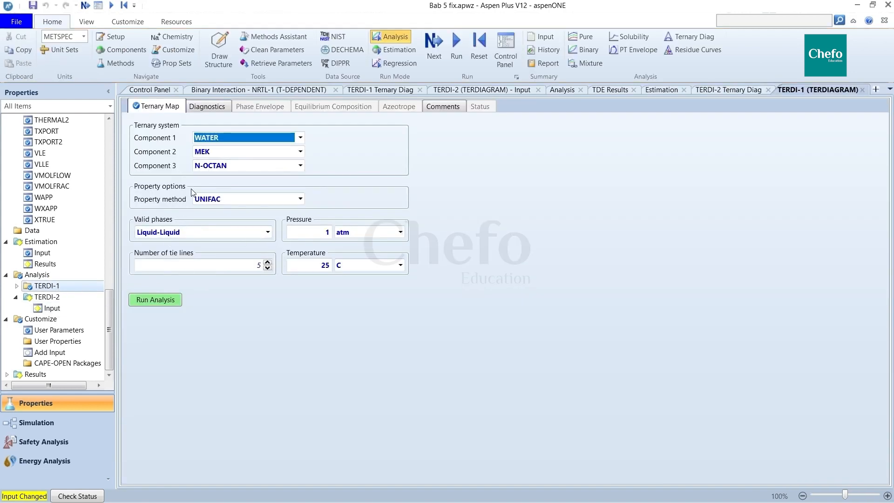
pyautogui.doubleClick(46, 298)
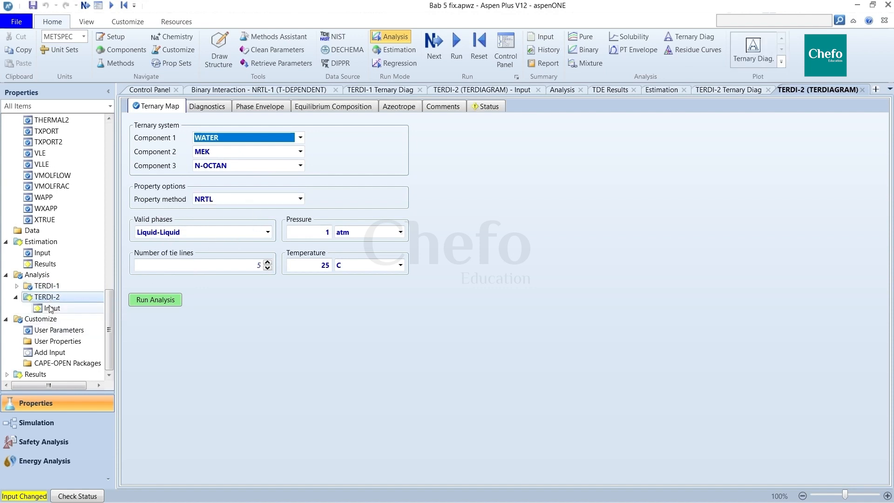
# Step: Reinitialize the properties run, purging all existing results, and run the calculations again
pyautogui.click(480, 47)
pyautogui.click(396, 287)
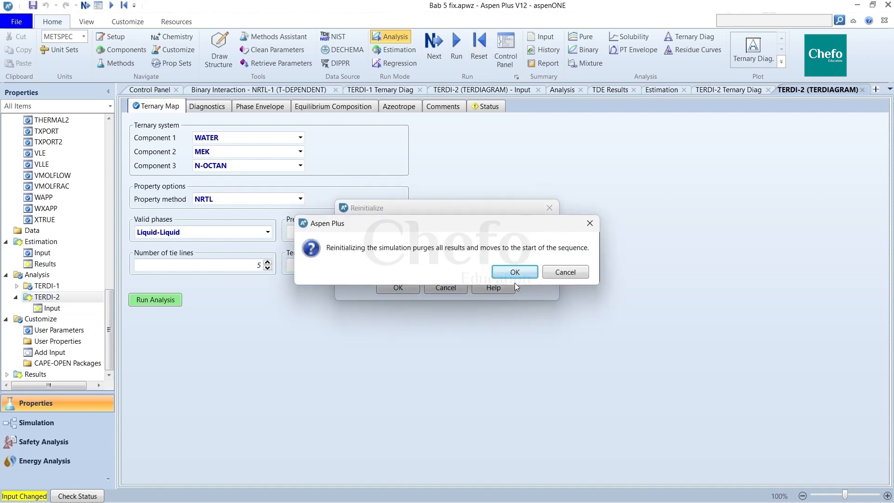
pyautogui.click(516, 275)
pyautogui.click(86, 5)
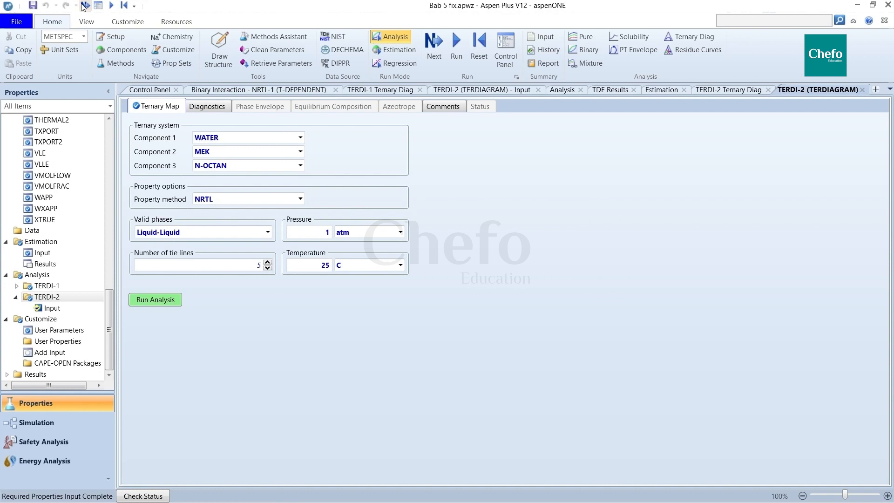
pyautogui.click(418, 301)
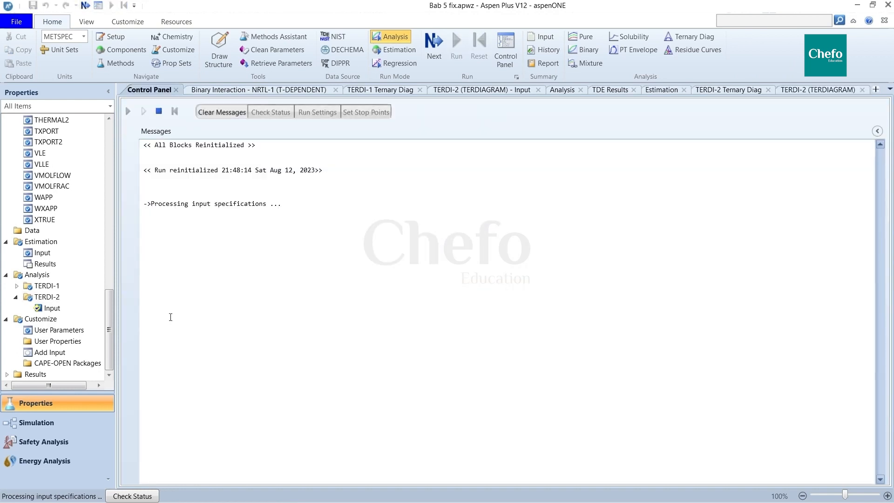
# Step: Rerun ternary analyses TERDI-2 and TERDI-1 and place their regenerated ternary diagrams side by side in the open documents
pyautogui.click(52, 309)
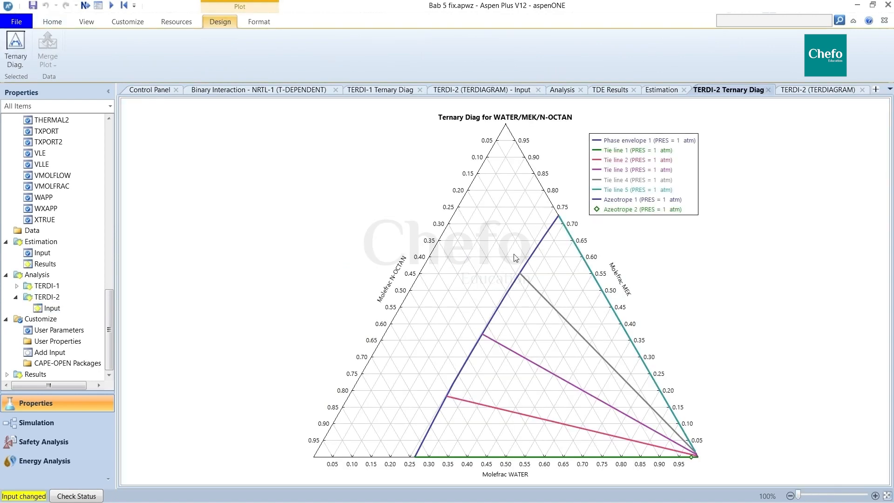
pyautogui.click(47, 285)
pyautogui.click(162, 300)
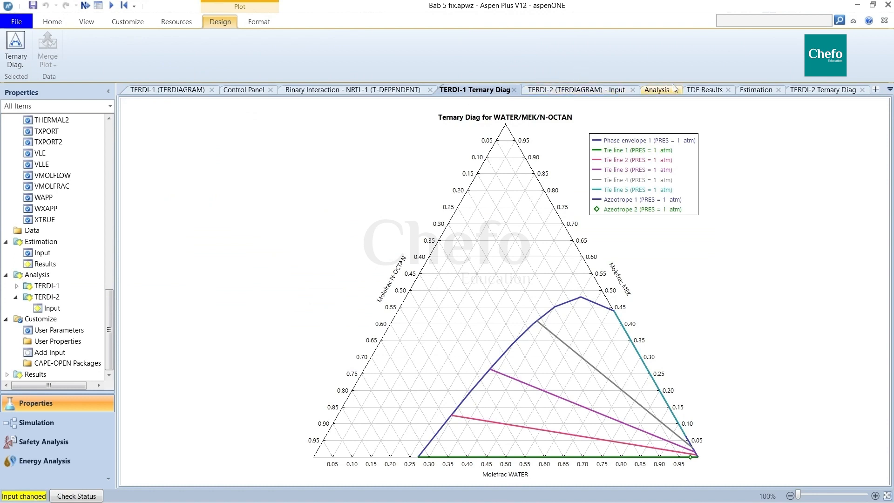
pyautogui.moveTo(818, 88)
pyautogui.mouseDown()
pyautogui.moveTo(627, 98)
pyautogui.moveTo(527, 83)
pyautogui.moveTo(588, 108)
pyautogui.moveTo(591, 91)
pyautogui.mouseUp()
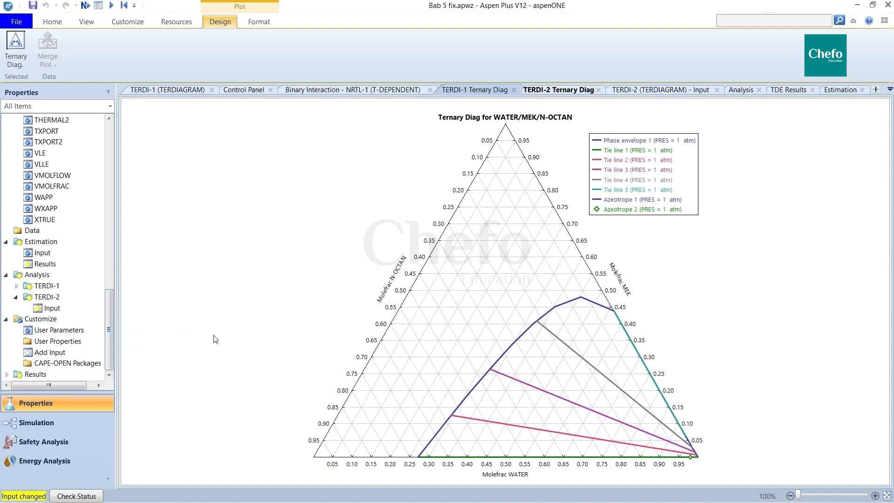
pyautogui.click(387, 355)
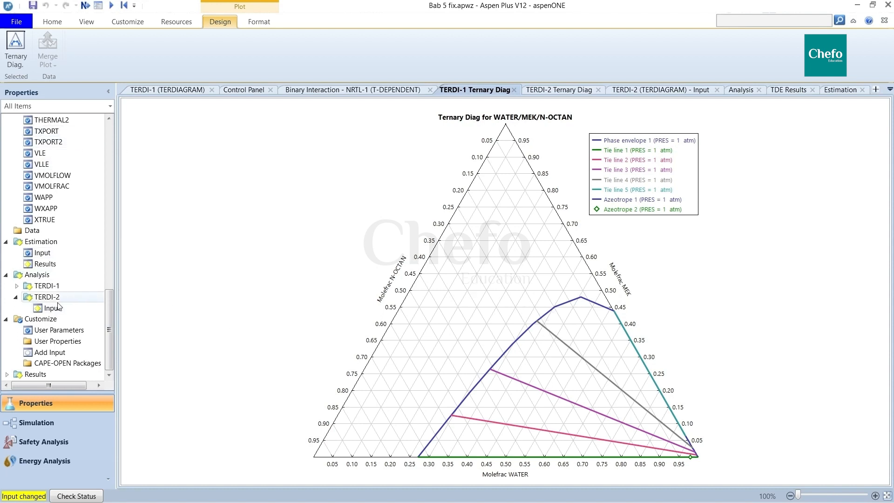
# Step: Review the input settings of TERDI-1 and TERDI-2 and the overall results summary
pyautogui.click(16, 286)
pyautogui.doubleClick(48, 297)
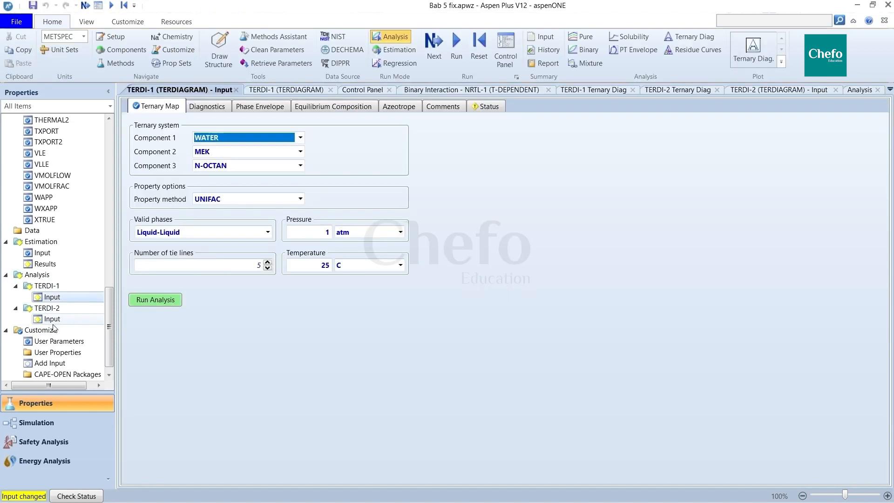
pyautogui.doubleClick(52, 320)
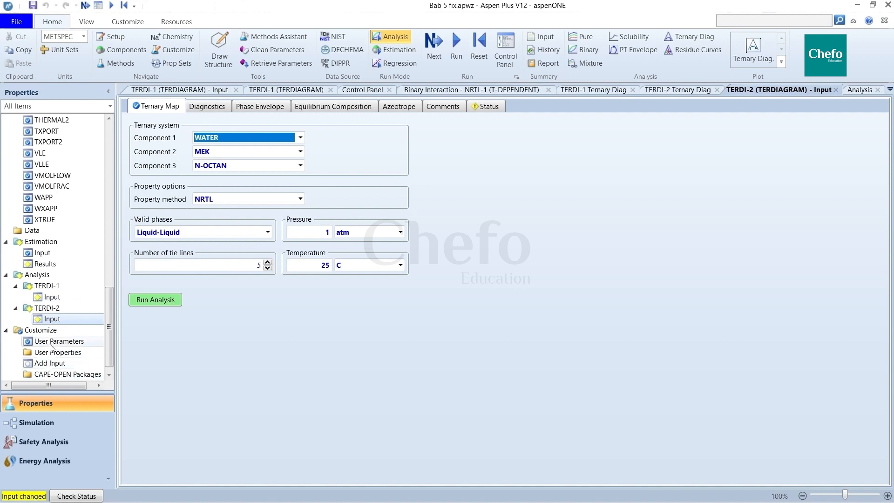
pyautogui.scroll(-1, 51, 347)
pyautogui.doubleClick(36, 374)
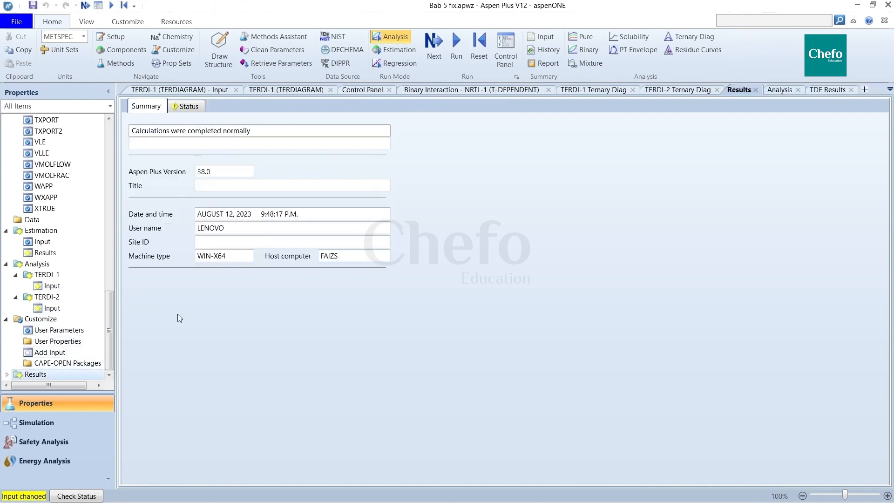
# Step: Examine the equilibrium composition, diagnostics and phase envelope data of TERDI-1
pyautogui.doubleClick(46, 274)
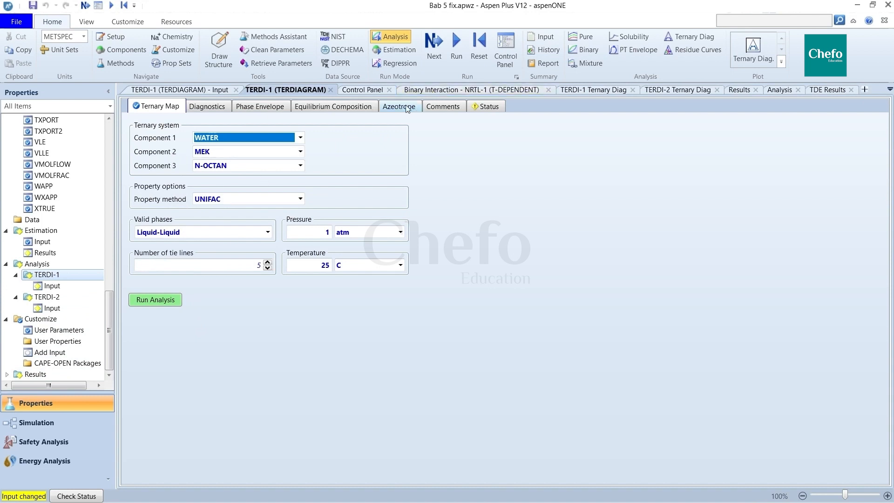
pyautogui.click(326, 106)
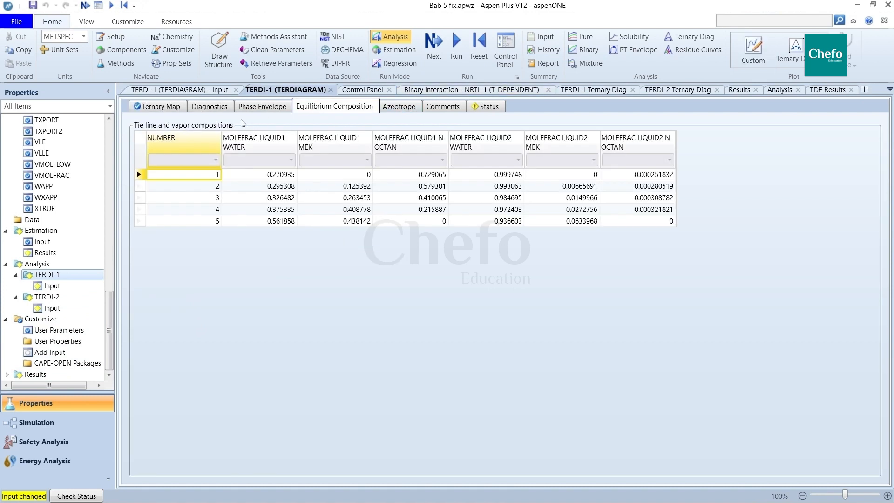
pyautogui.click(220, 108)
pyautogui.click(260, 107)
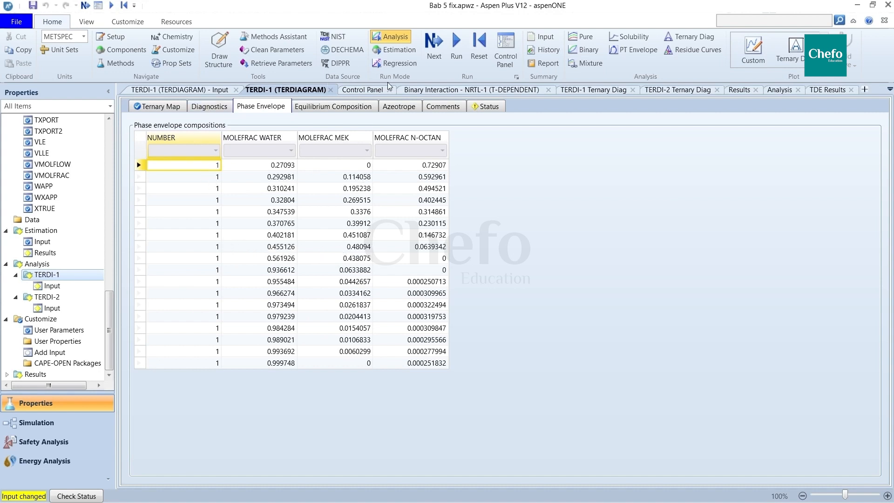
# Step: Compare the TERDI-1 and TERDI-2 ternary diagrams and check the NRTL-1 binary interaction parameters
pyautogui.click(603, 91)
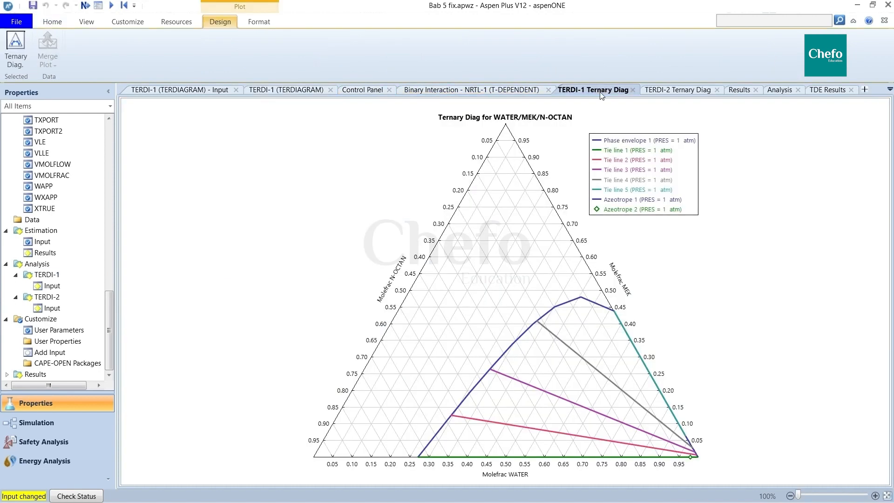
pyautogui.click(657, 89)
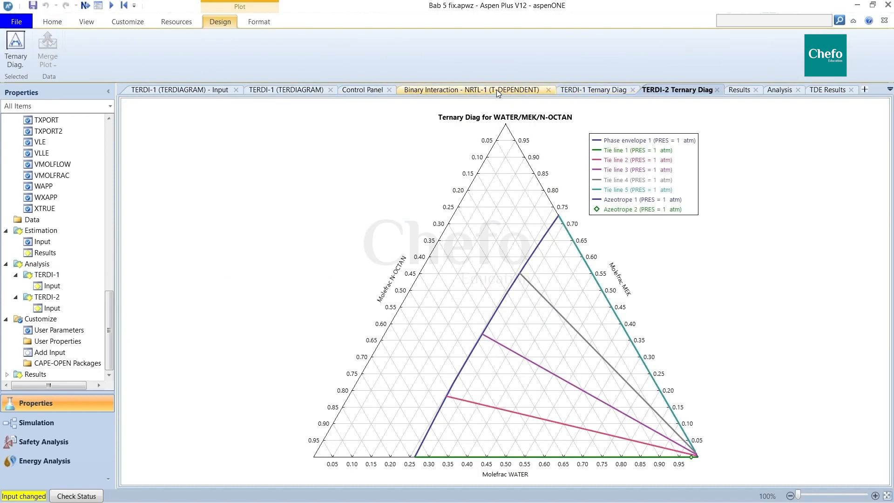
pyautogui.click(498, 91)
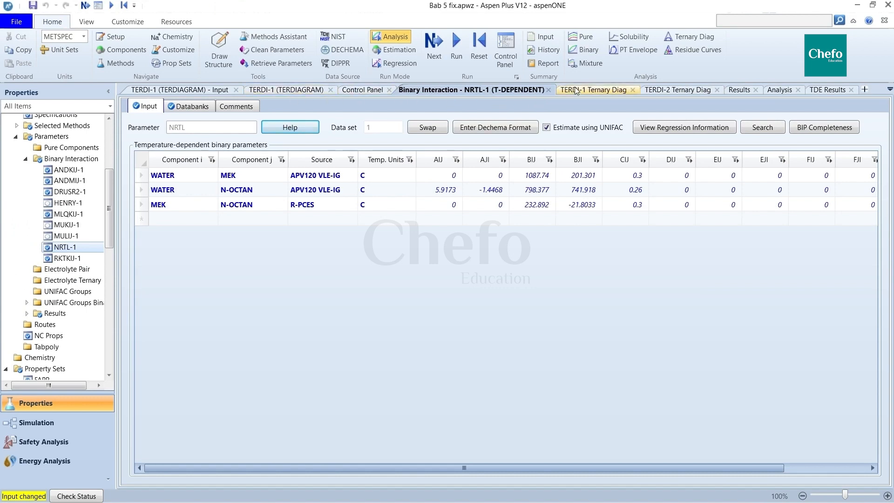
pyautogui.click(665, 92)
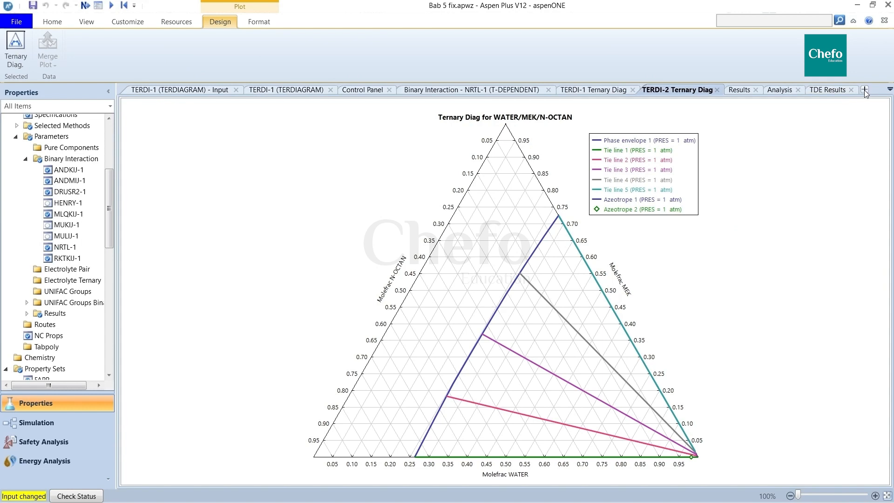
# Step: Compare the phase envelope compositions of TERDI-2 and TERDI-1 and trace the envelope on the TERDI-1 ternary diagram
pyautogui.scroll(-3, 63, 269)
pyautogui.scroll(-7, 63, 269)
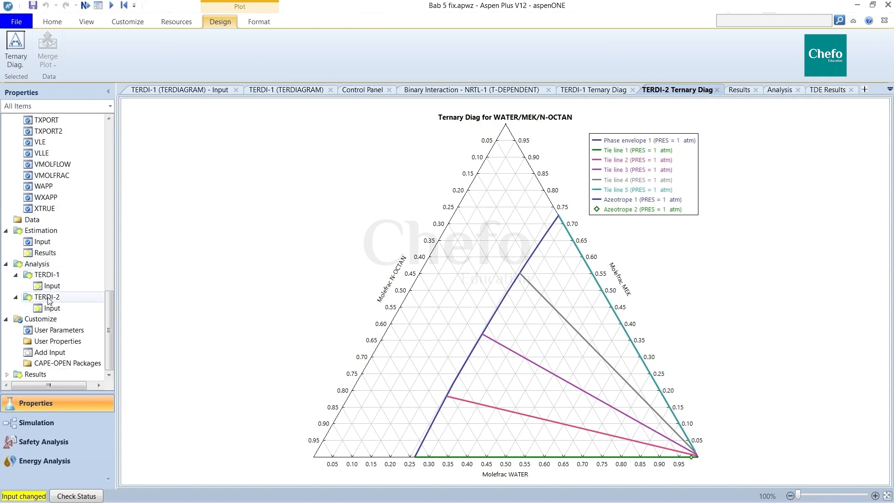
pyautogui.doubleClick(48, 298)
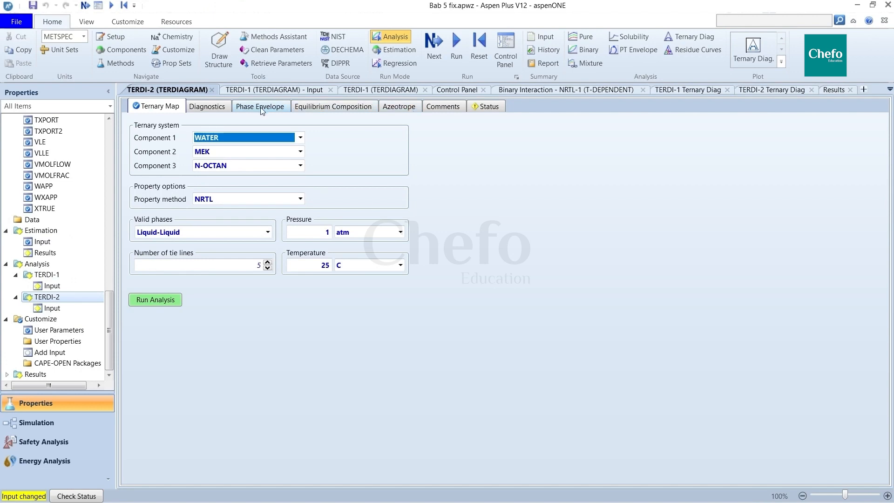
pyautogui.click(207, 110)
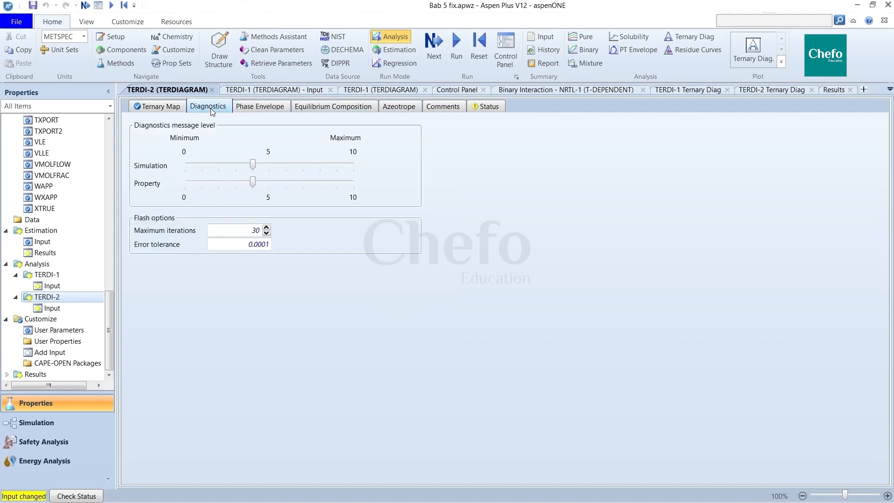
pyautogui.click(249, 108)
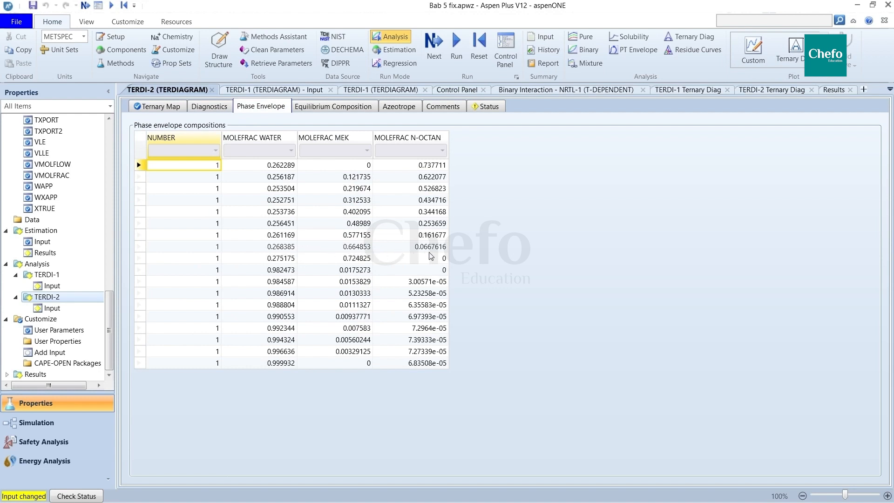
pyautogui.click(379, 90)
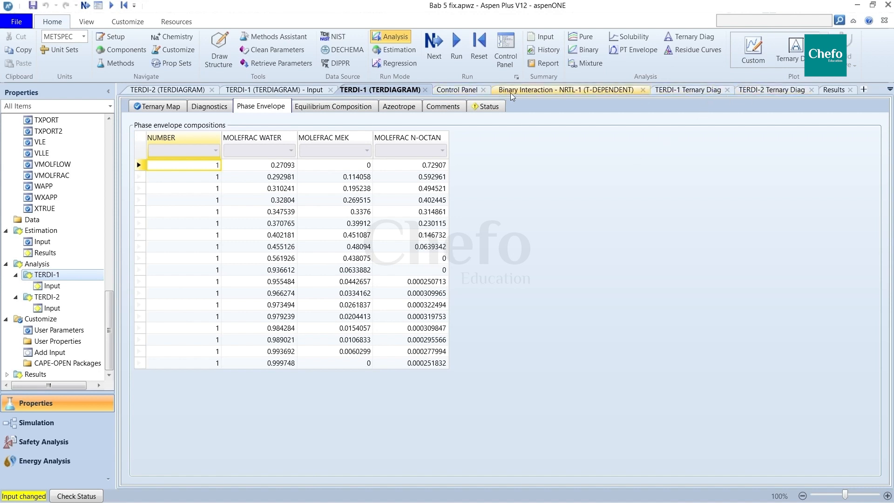
pyautogui.click(678, 92)
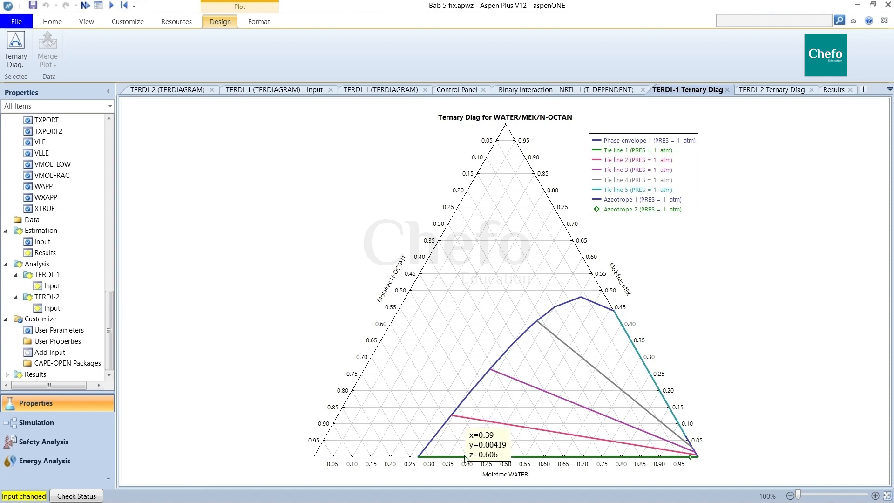
pyautogui.moveTo(576, 297); pyautogui.dragTo(491, 450)
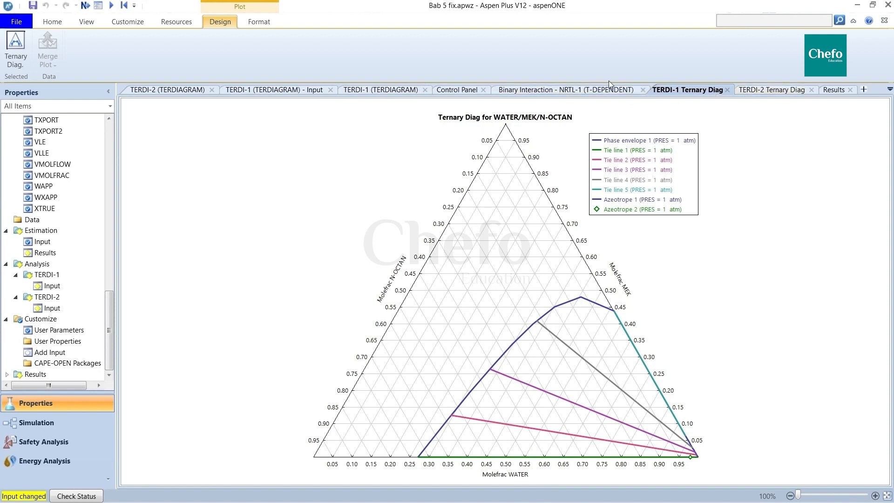
# Step: Open the azeotrope results of TERDI-1 and set their temperature unit to C
pyautogui.click(296, 91)
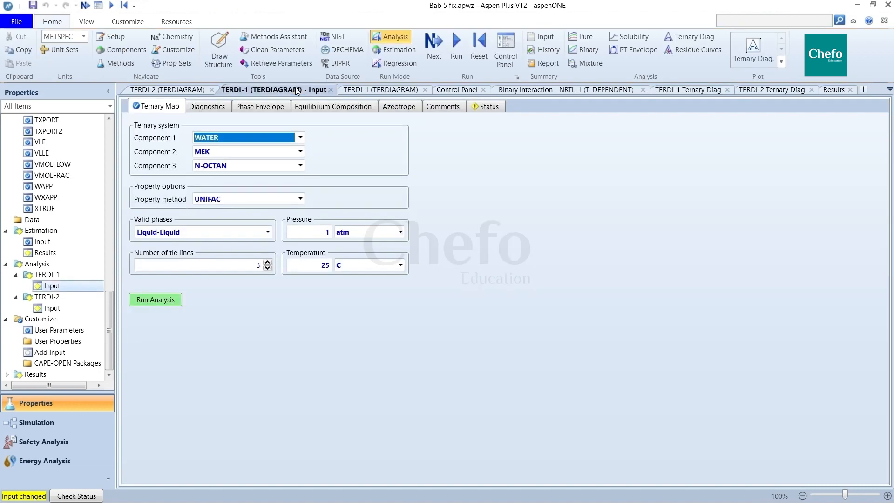
pyautogui.click(409, 110)
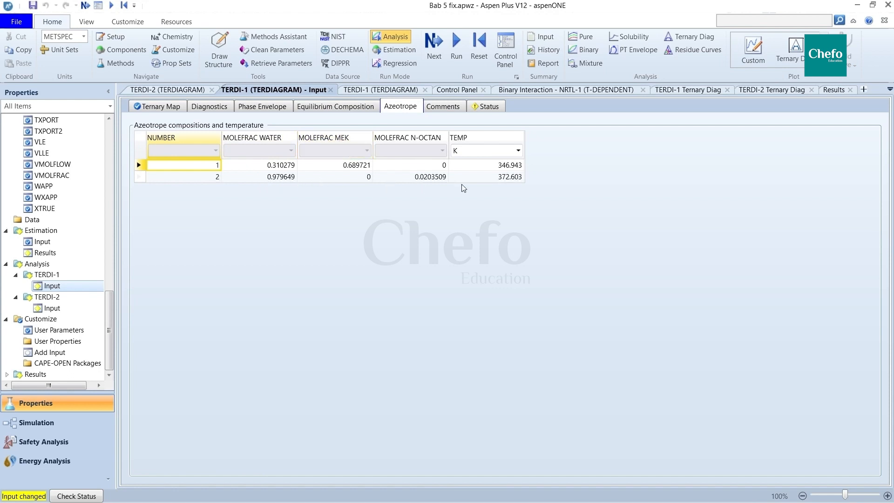
pyautogui.click(517, 151)
pyautogui.press('Up')
pyautogui.press('Up')
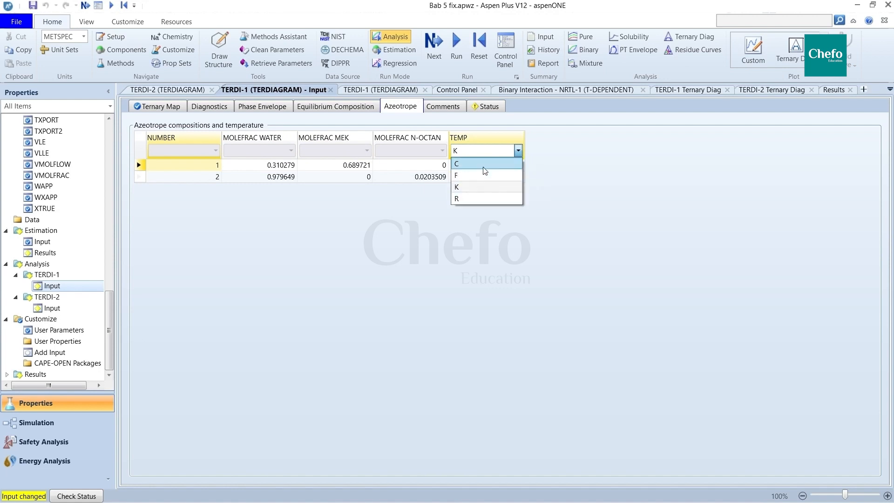
pyautogui.press('Return')
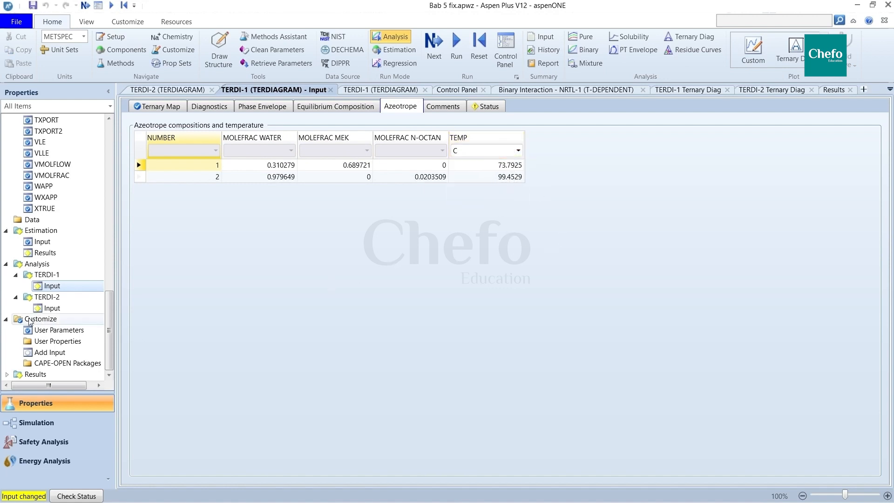
# Step: Open the azeotrope results of TERDI-2, set their temperature unit to C and inspect the compositions
pyautogui.doubleClick(52, 308)
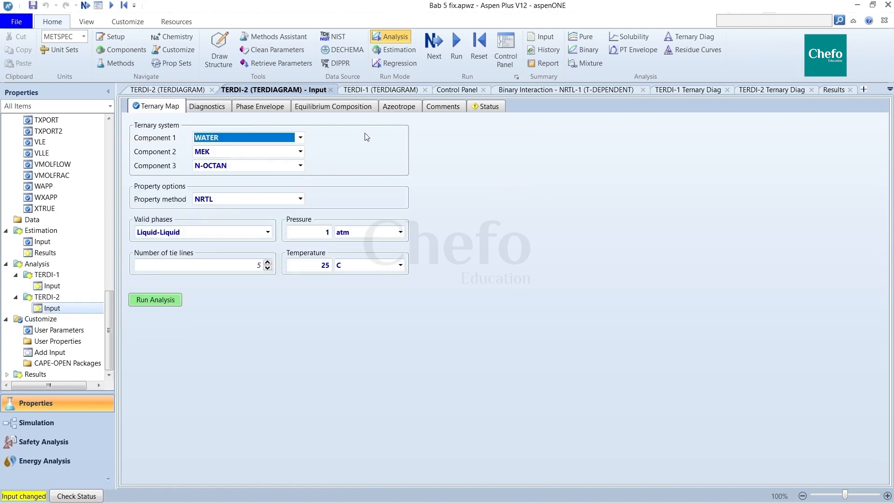
pyautogui.click(395, 107)
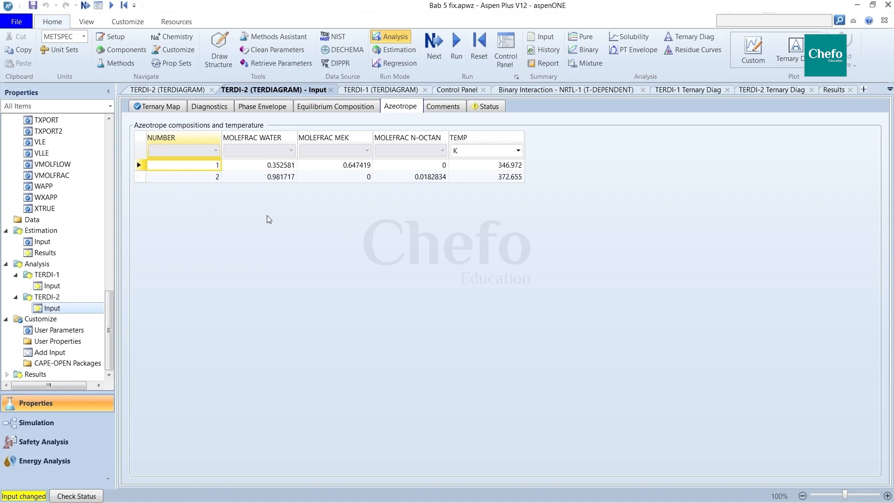
pyautogui.click(512, 152)
pyautogui.click(514, 151)
pyautogui.click(491, 168)
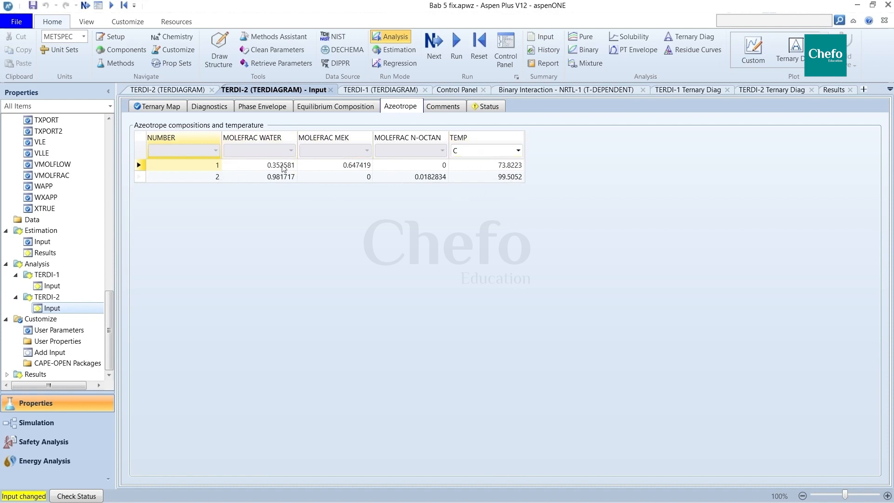
pyautogui.click(337, 162)
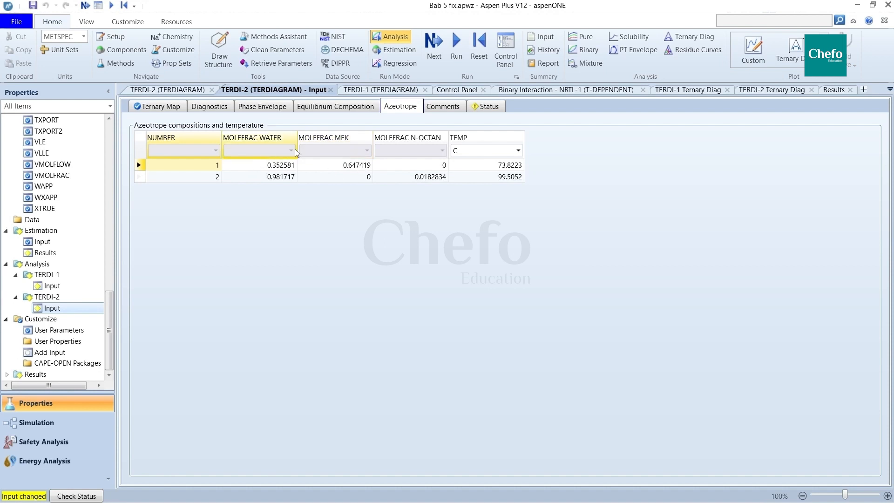